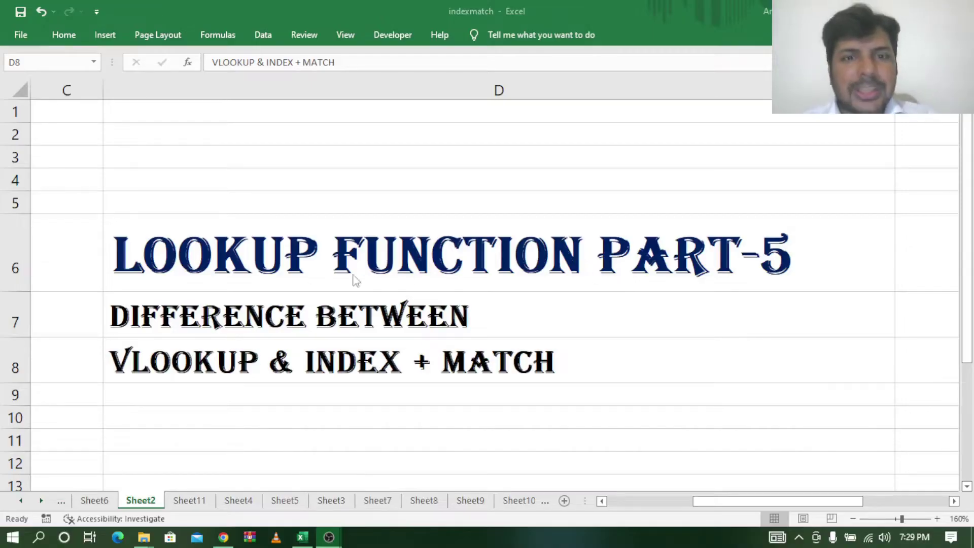
Step: Review the LOOKUP FUNCTION PART-5 title cells D6–D8, then show the YouTube playlists page in Chrome
left_click(279, 239)
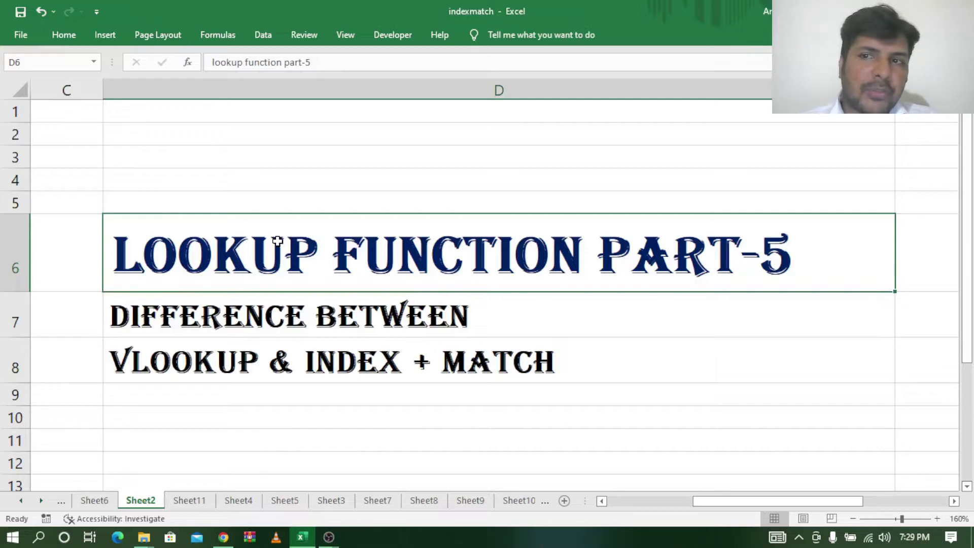
left_click(227, 318)
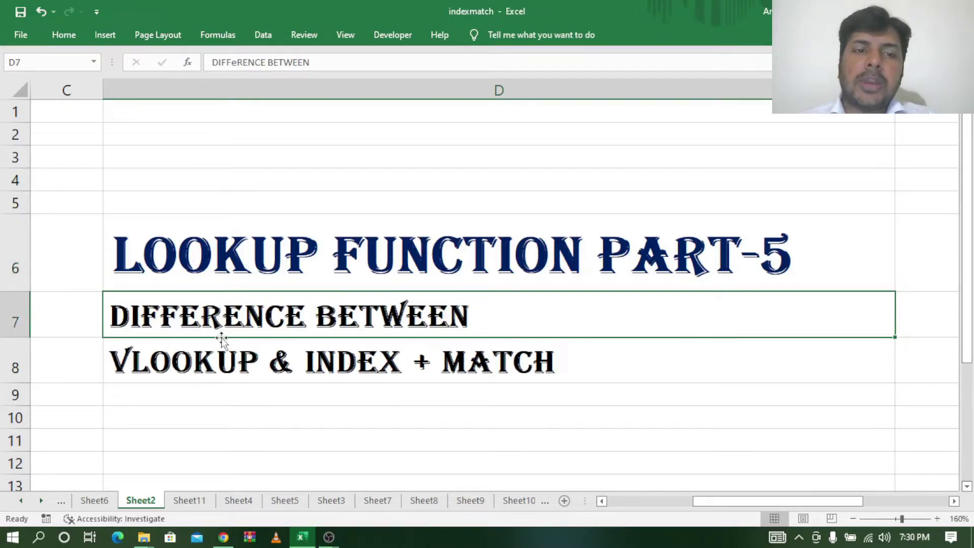
left_click(219, 365)
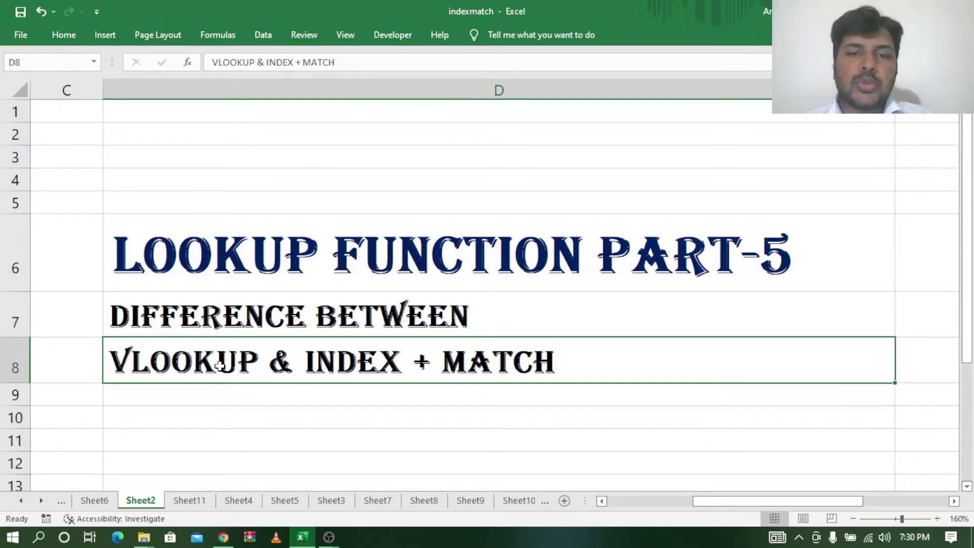
left_click(224, 539)
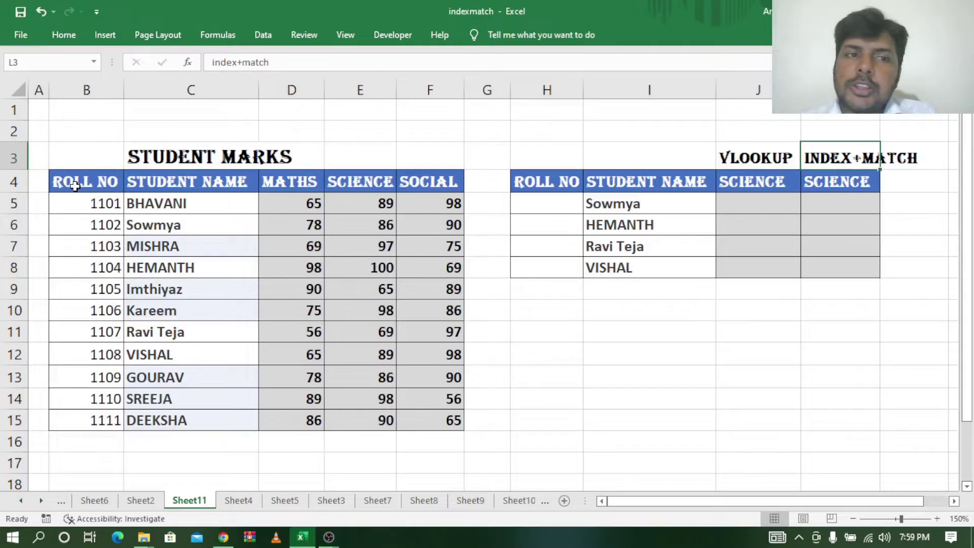
Step: Highlight the Student Marks table and its ROLL NO, STUDENT NAME, MATHS, SCIENCE and SOCIAL columns
mouse_move(71, 182)
left_mouse_down()
mouse_move(423, 192)
mouse_move(422, 429)
left_mouse_up()
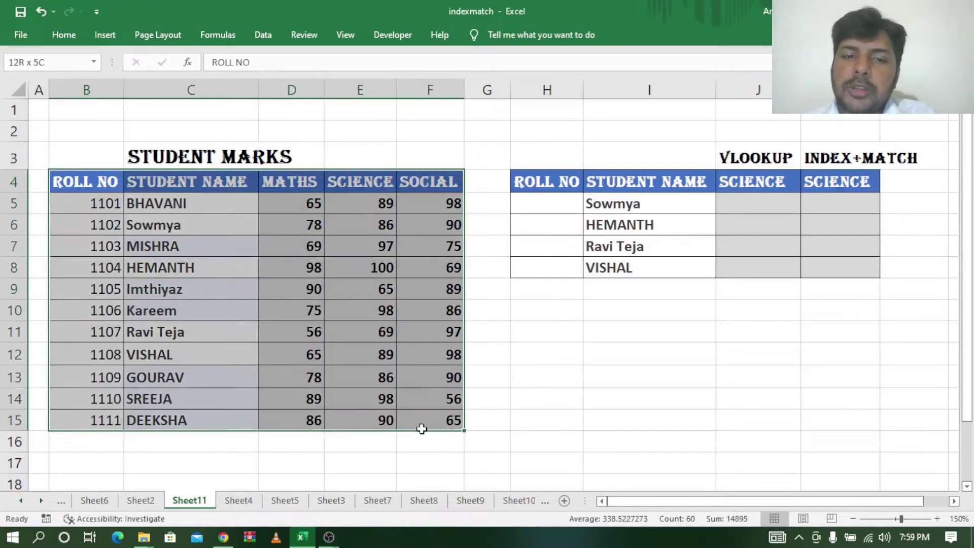
left_click(94, 89)
left_click(193, 87)
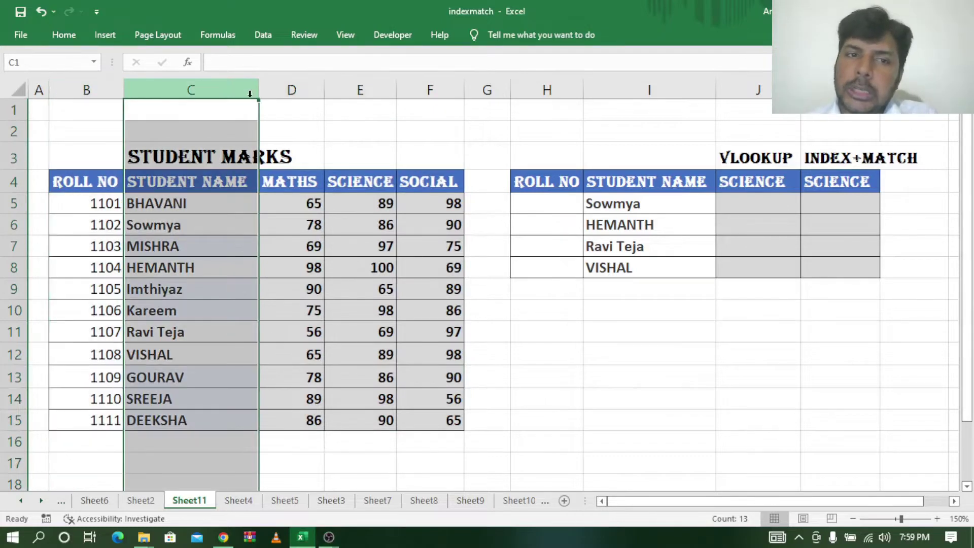
left_click(284, 83)
left_click(359, 88)
left_click(436, 88)
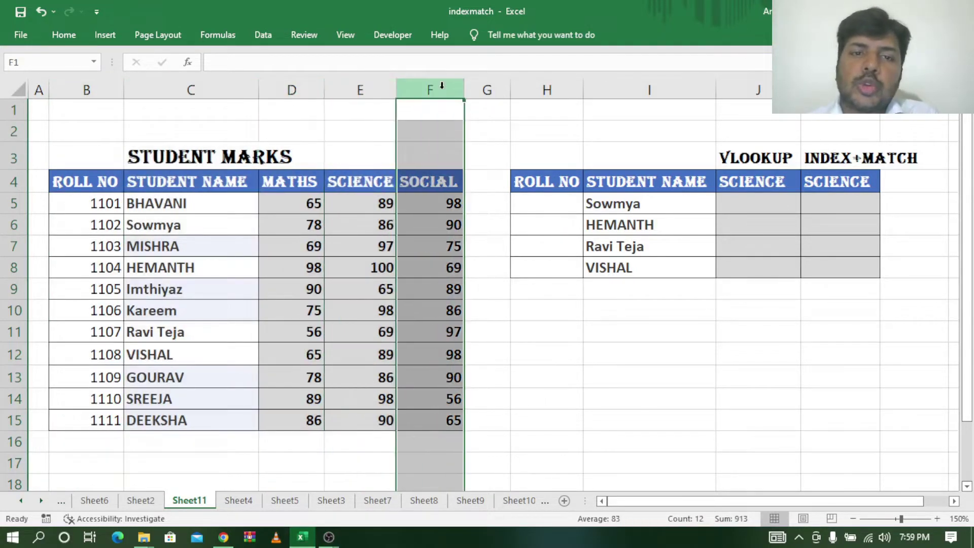
Step: Highlight the lookup table's name, VLOOKUP and INDEX+MATCH SCIENCE columns and headings, ending on J5
left_click_drag(543, 187, 851, 268)
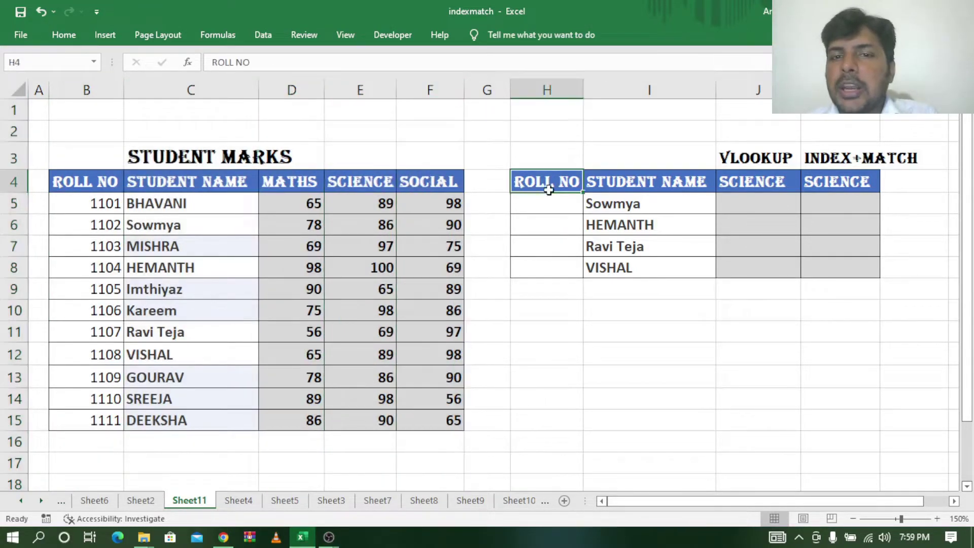
left_click(663, 90)
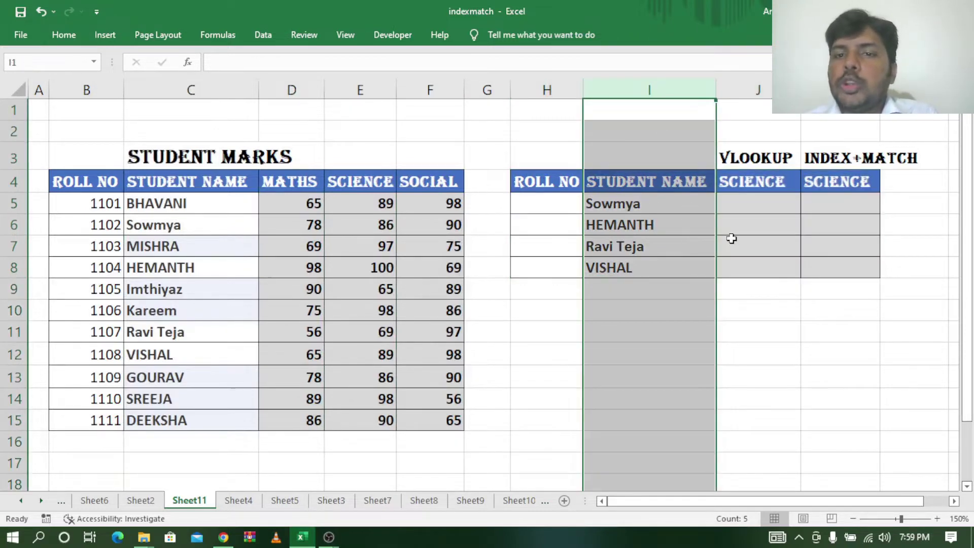
left_click(768, 89)
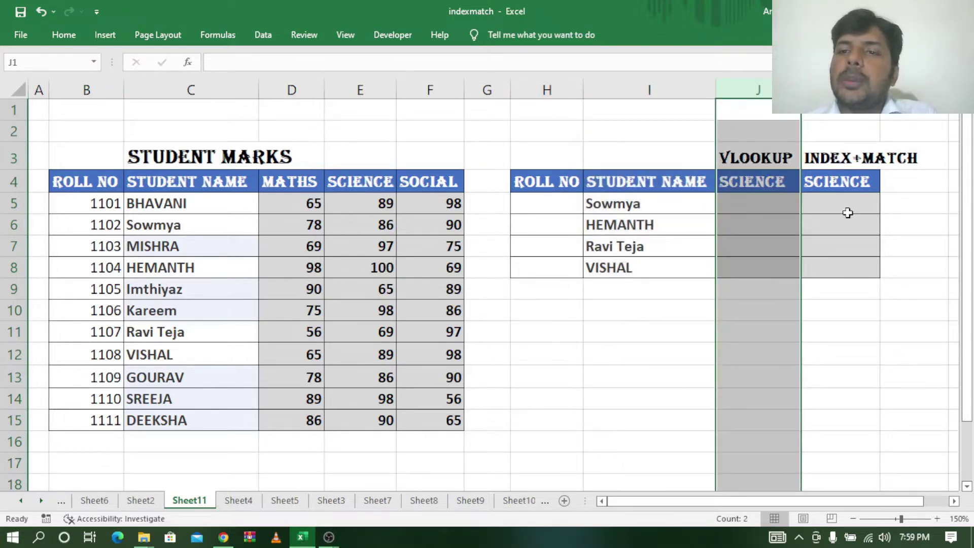
left_click(840, 90)
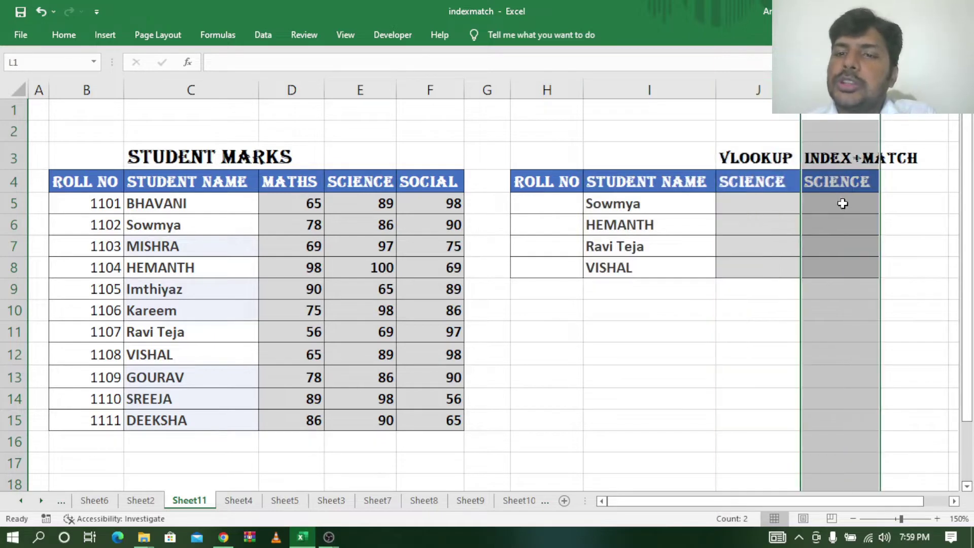
left_click(842, 205)
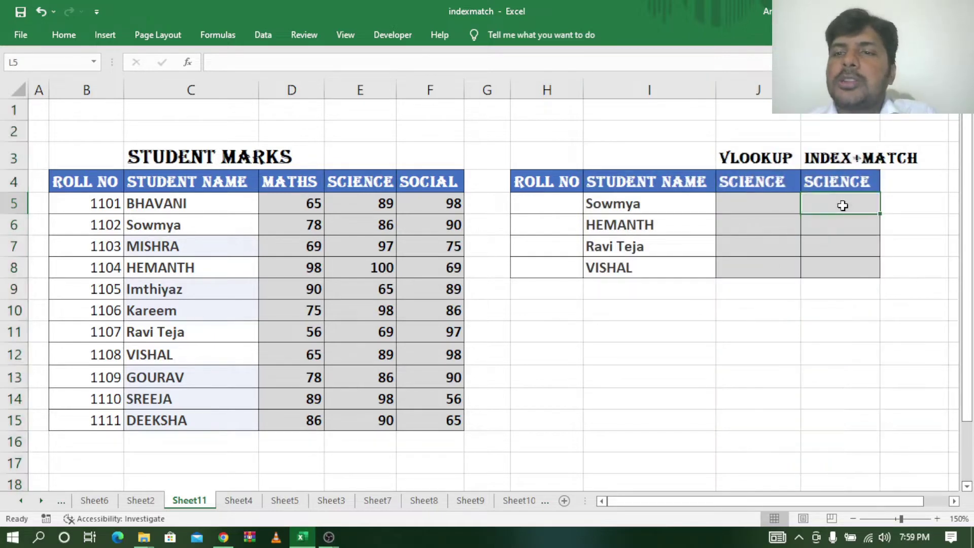
left_click(758, 159)
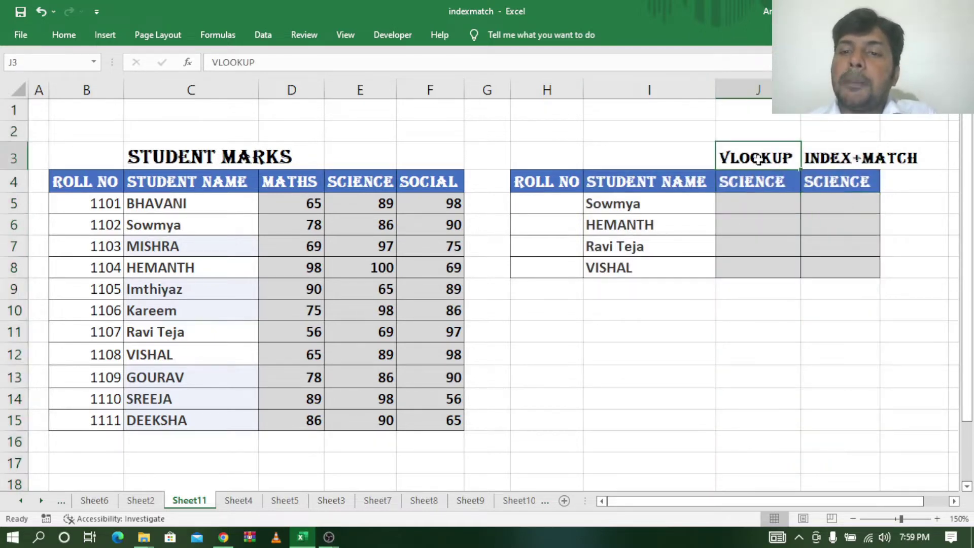
left_click(858, 159)
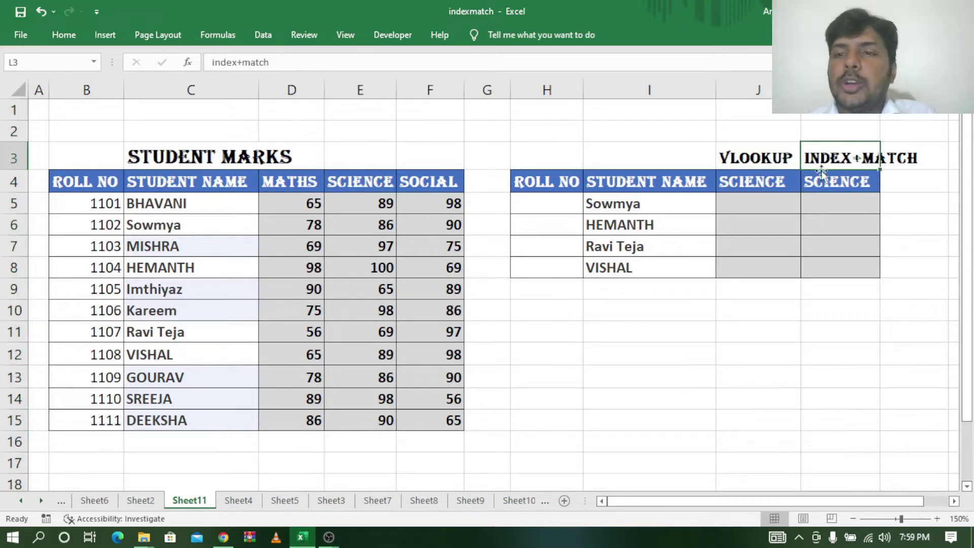
left_click(748, 207)
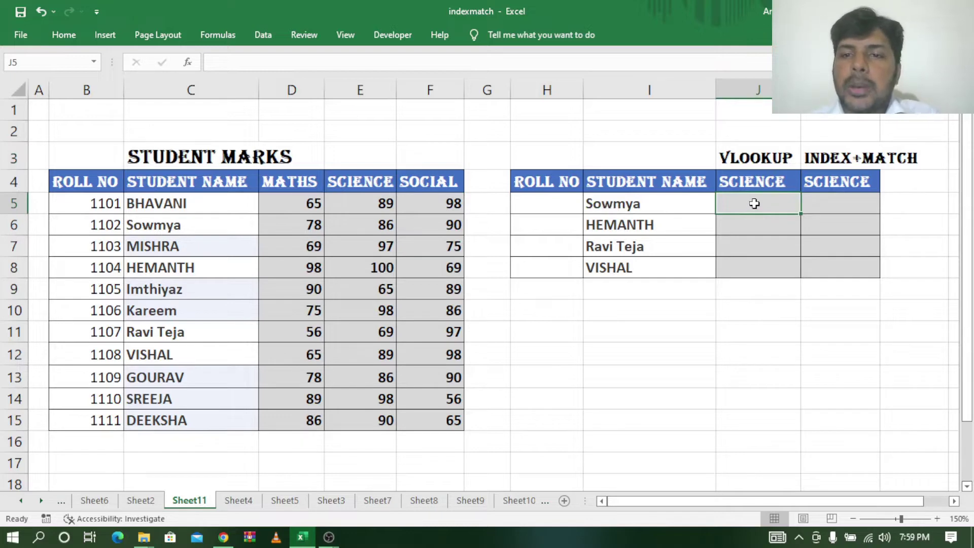
Step: Start a VLOOKUP in J5 with lookup value I5 and table range C5:F15
type("=vloo")
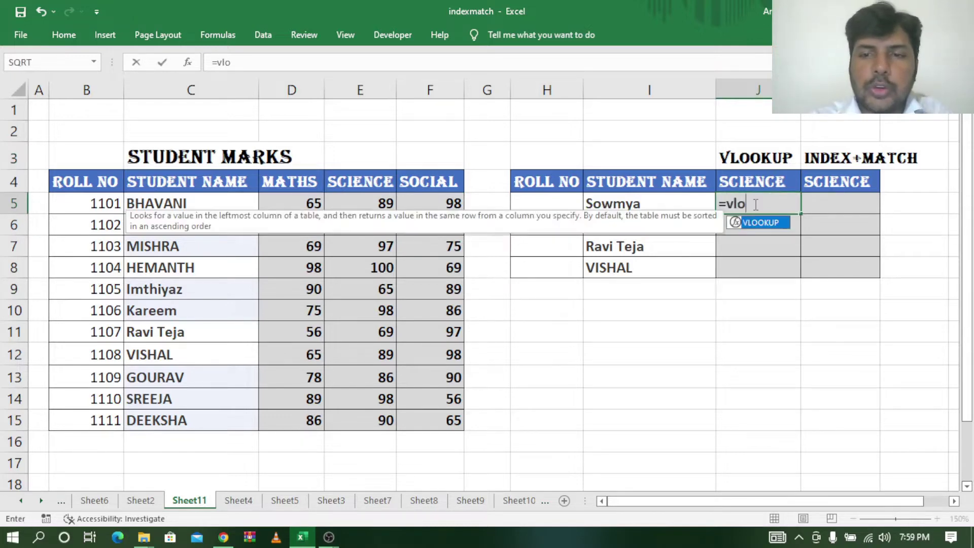
key("Tab")
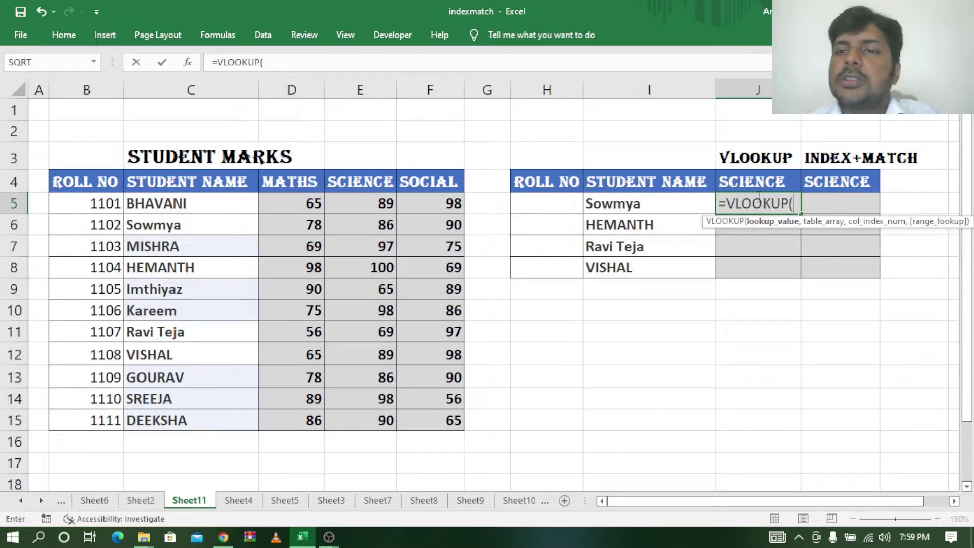
left_click(627, 204)
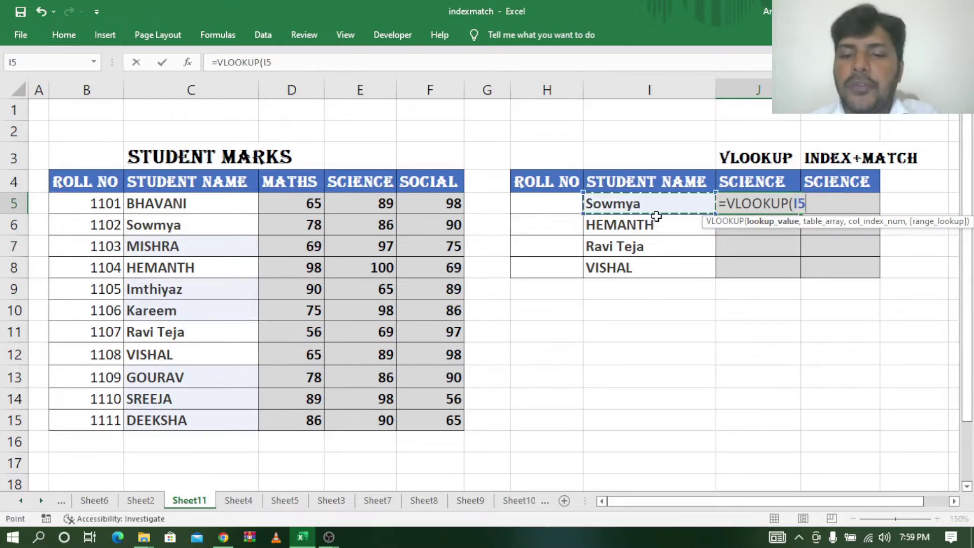
type(",")
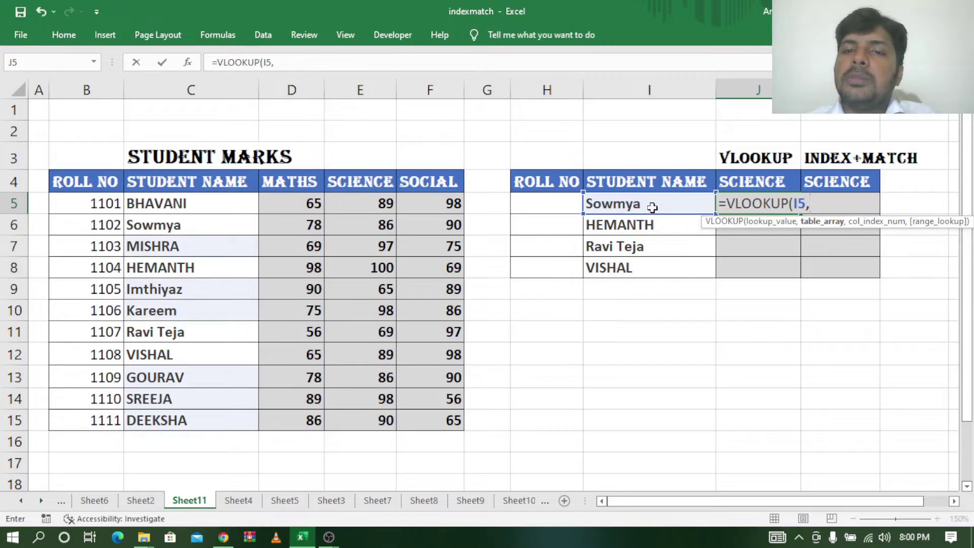
left_click(151, 201)
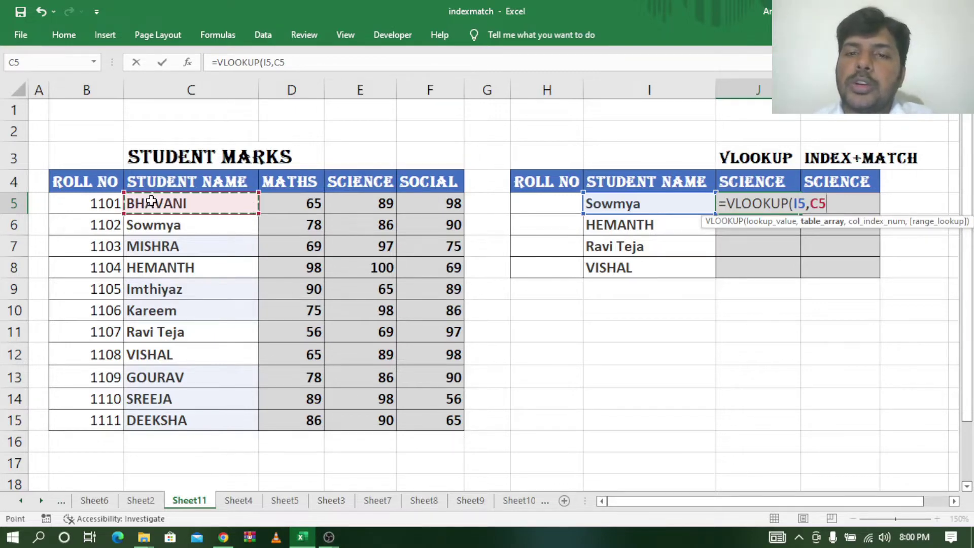
left_click(78, 203)
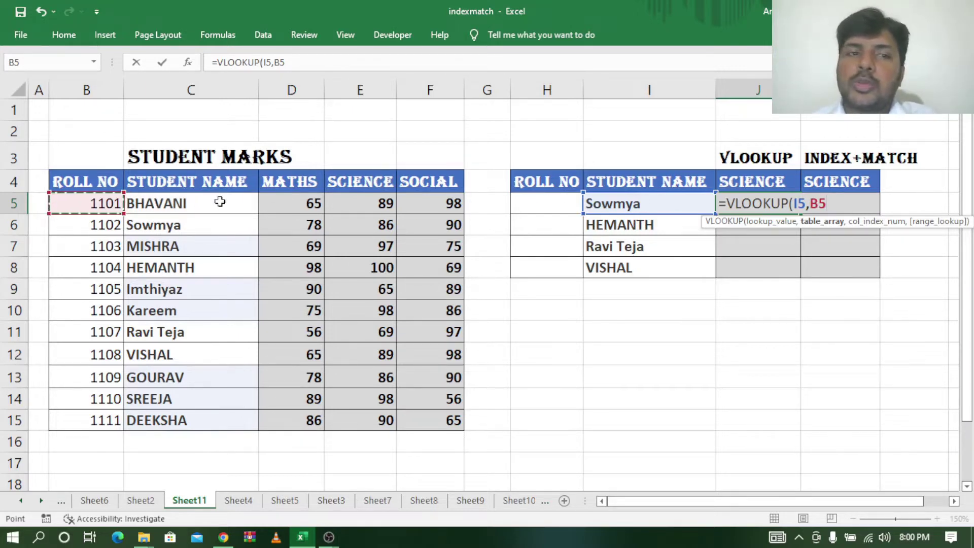
left_click(183, 206)
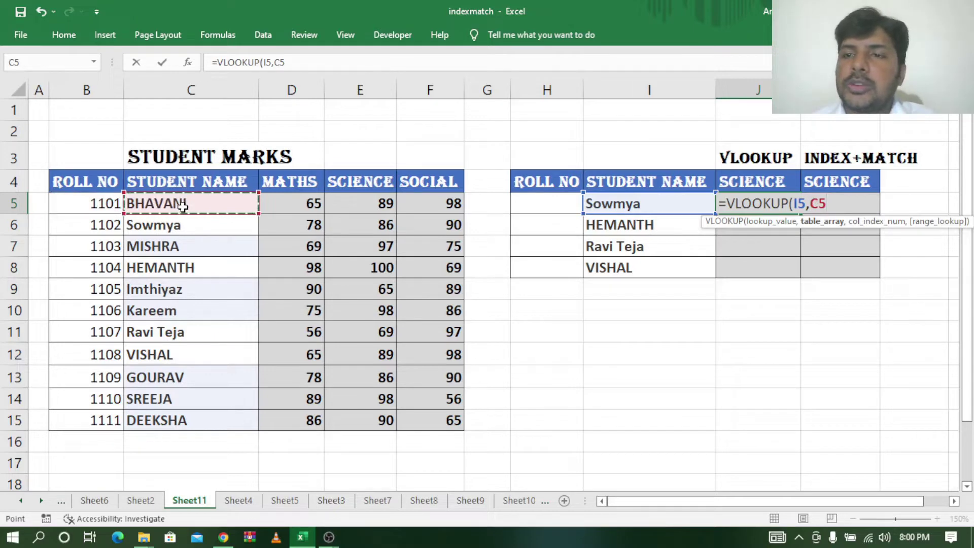
left_click_drag(183, 206, 449, 243)
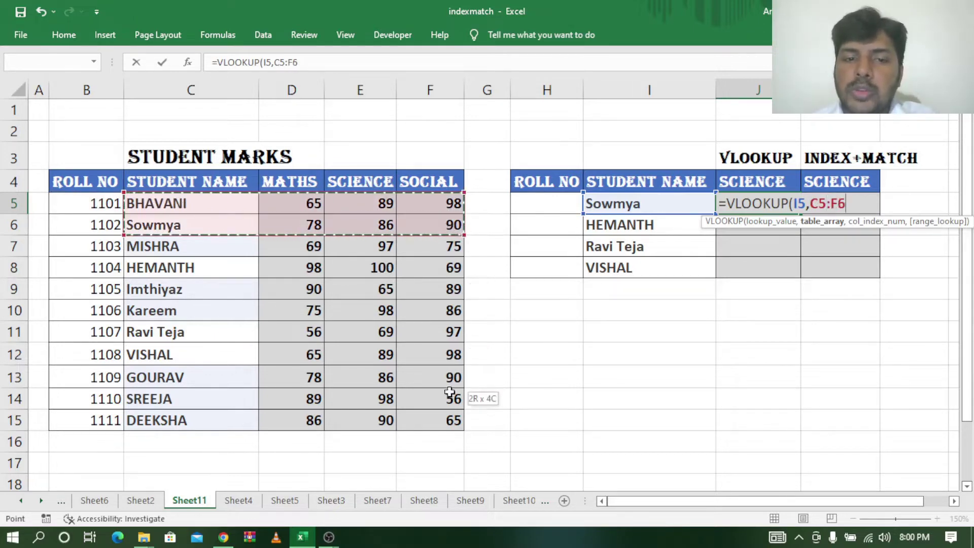
left_click_drag(449, 243, 449, 426)
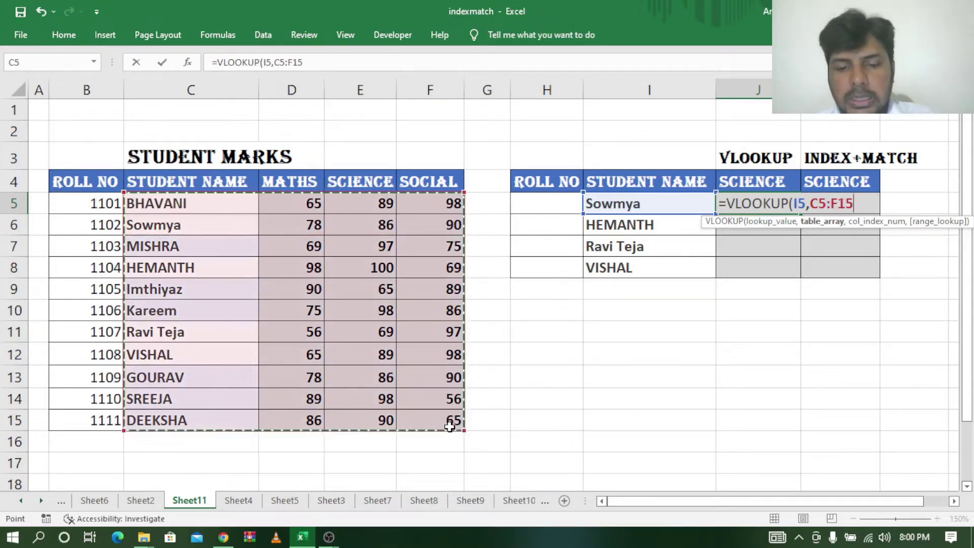
Step: Finish the formula with column index 3 and exact match 0, returning 86
type(",")
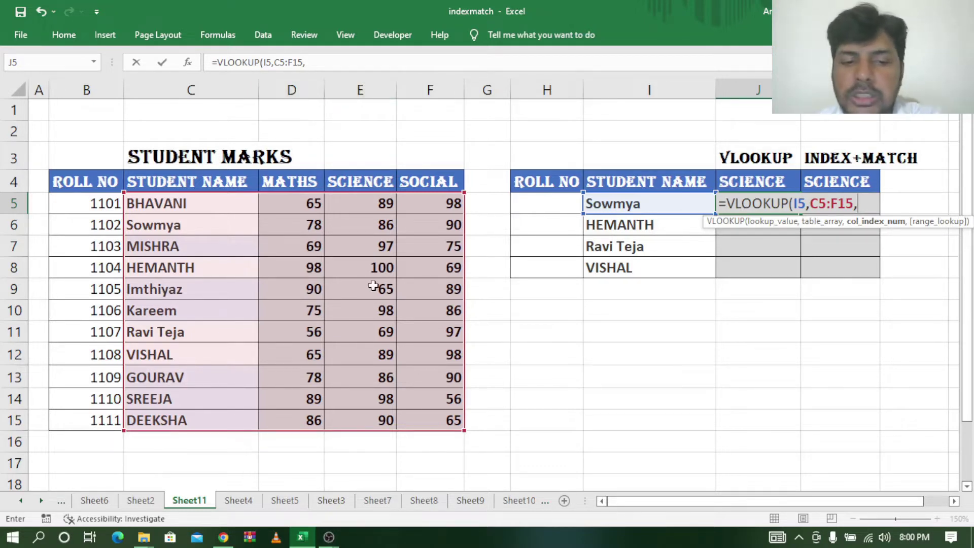
type("3,")
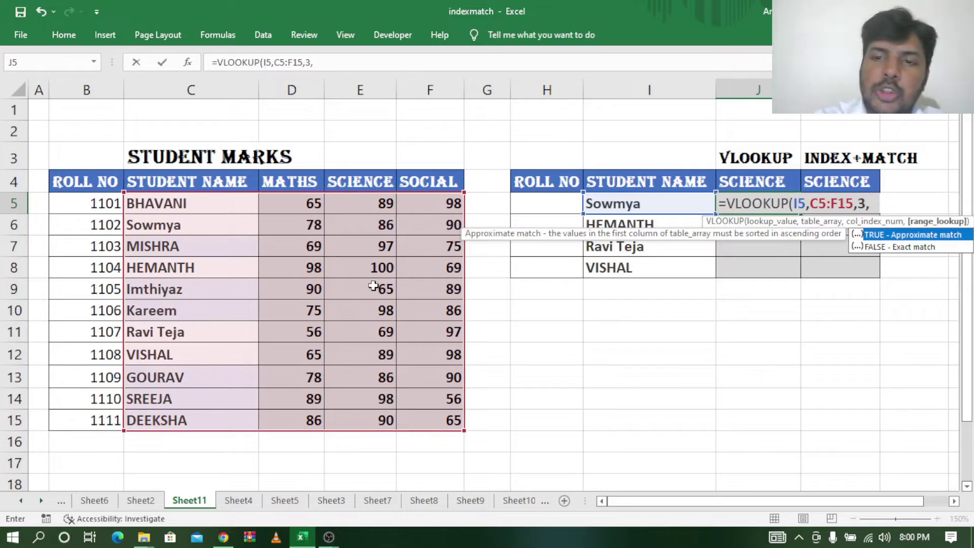
type("0")
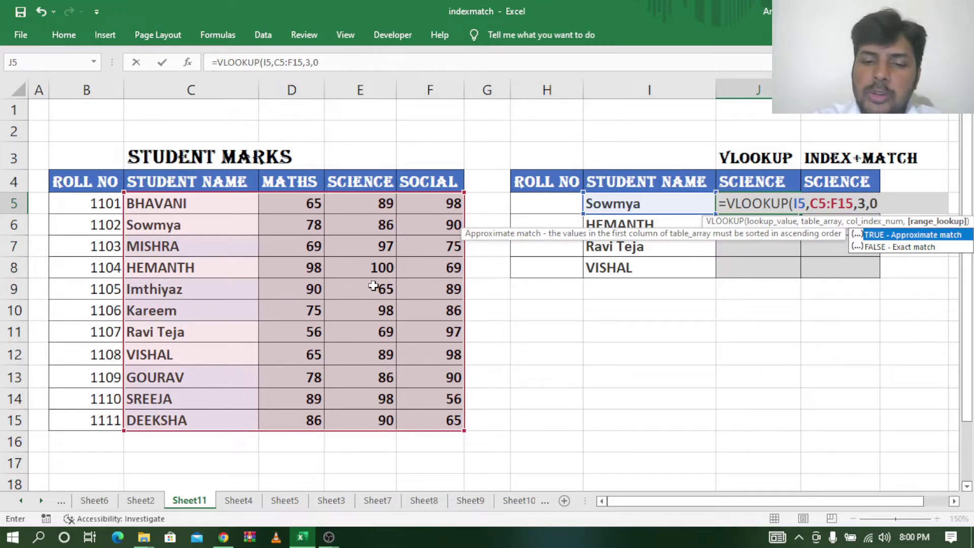
type(")")
key("Return")
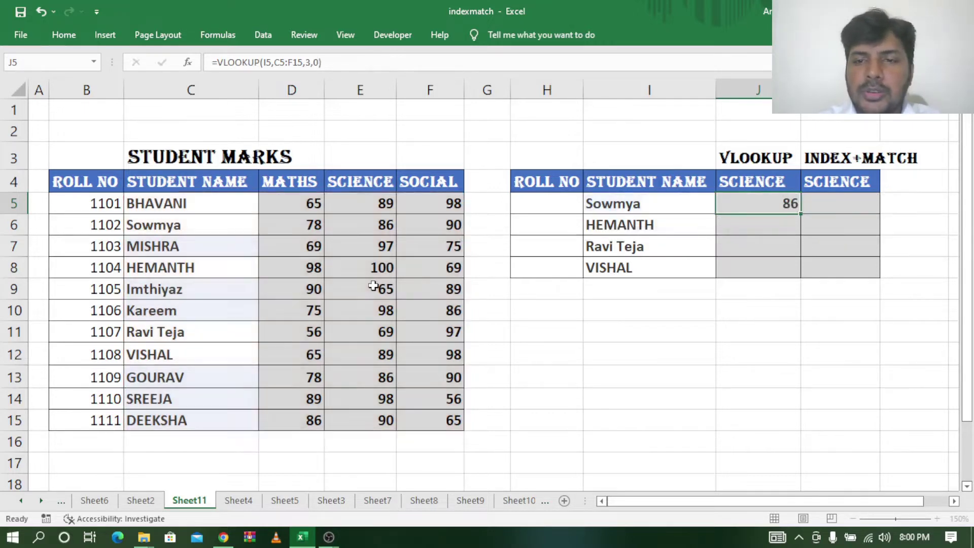
left_click(658, 202)
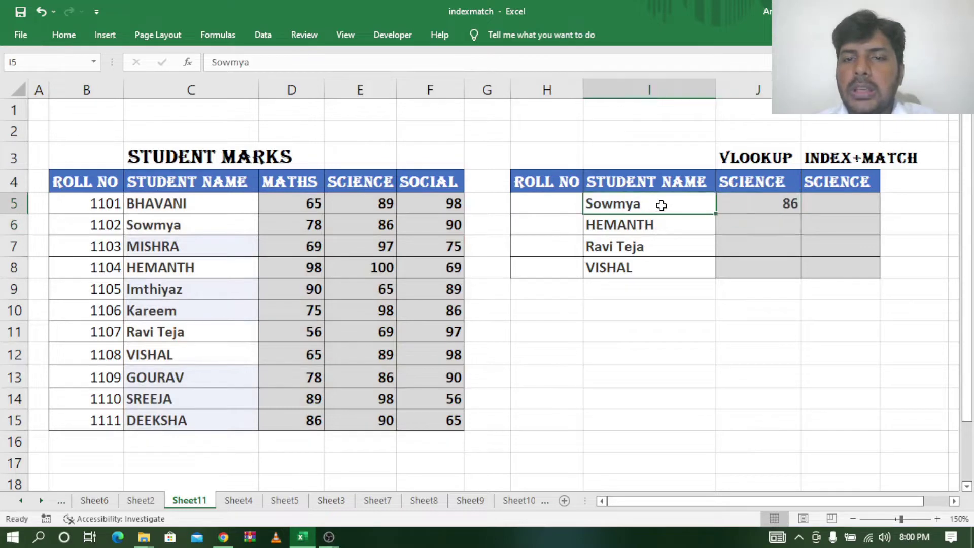
left_click(745, 199)
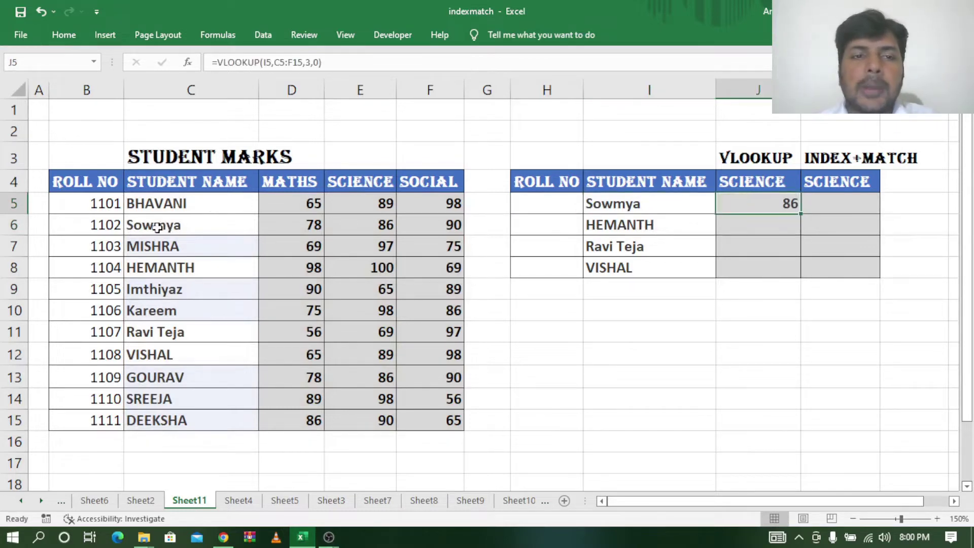
left_click_drag(158, 228, 366, 228)
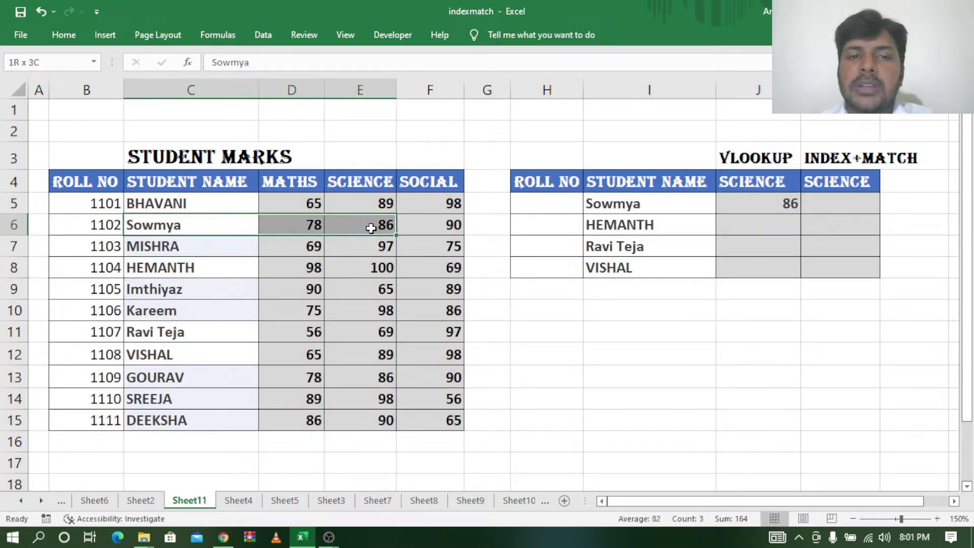
left_click_drag(371, 228, 371, 224)
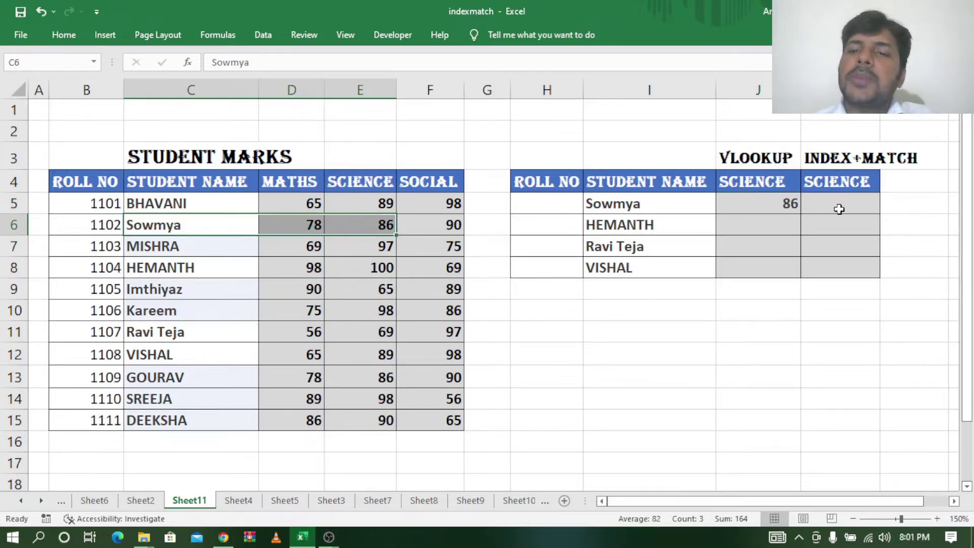
left_click(839, 209)
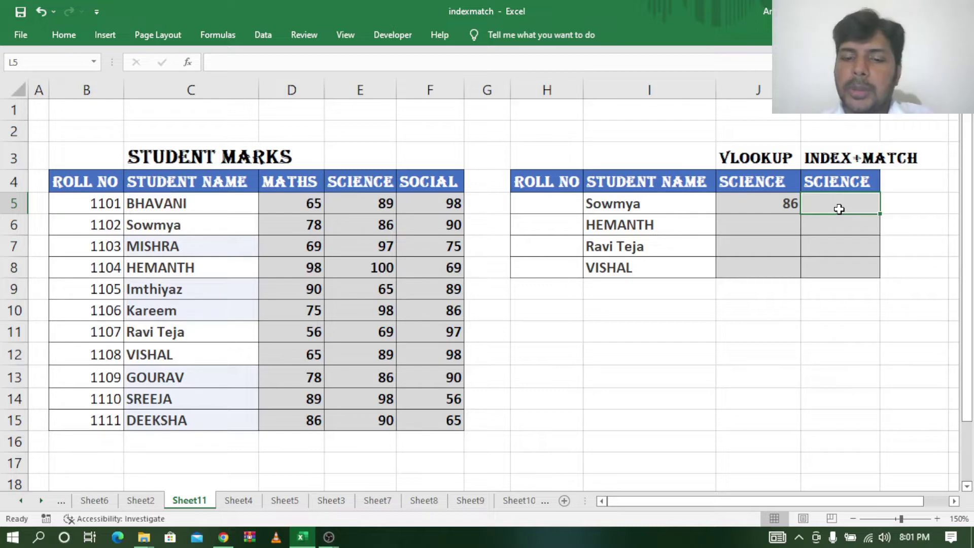
Step: Begin an INDEX formula in L5 over the whole marks table B4:F15
type("=")
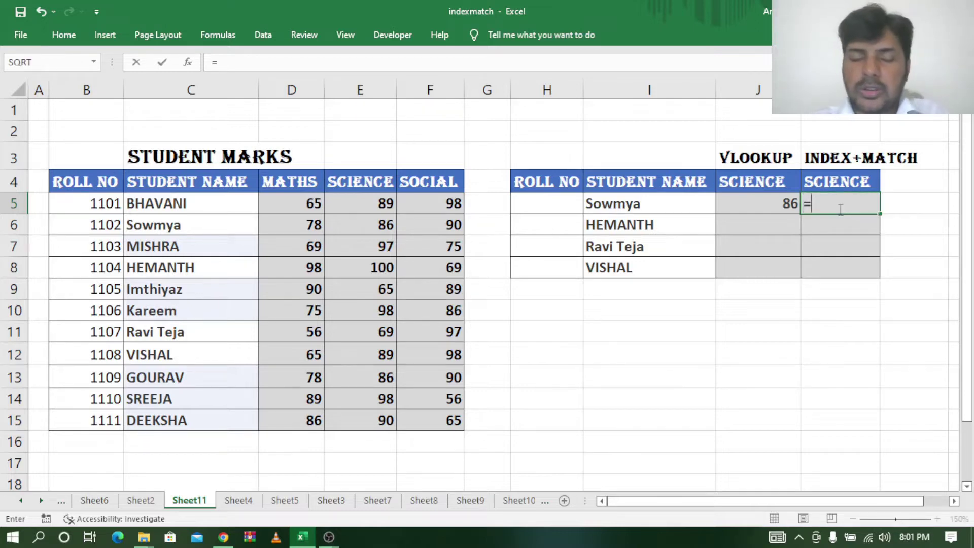
type("in")
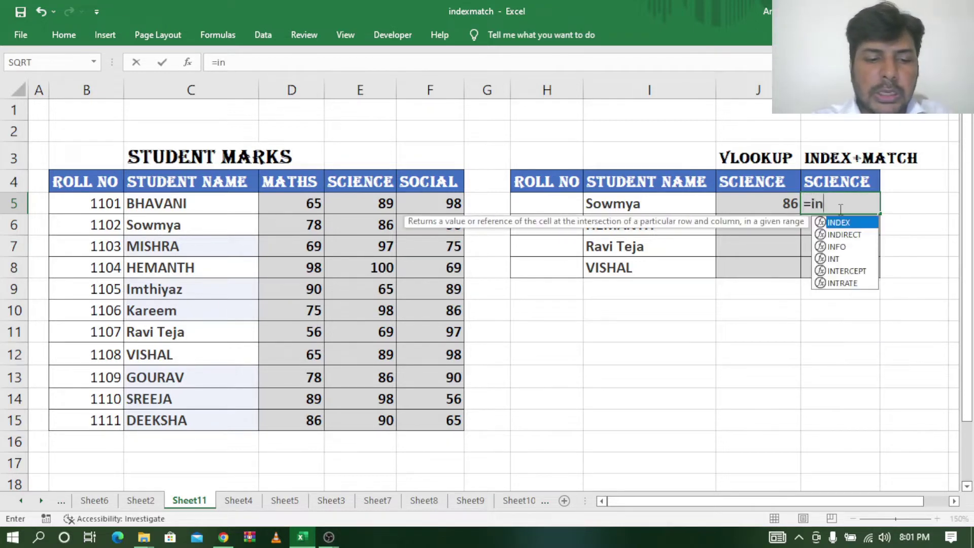
type("d")
key("Tab")
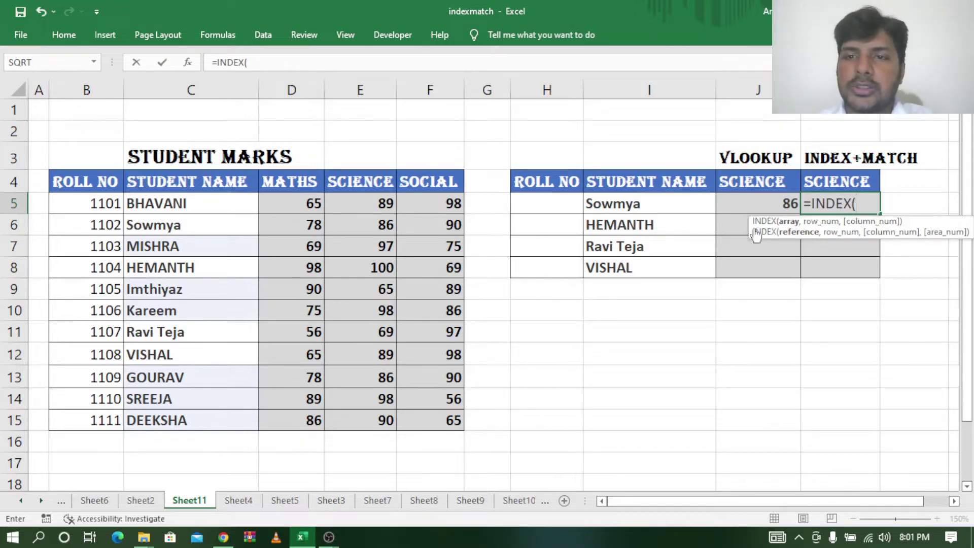
left_click(74, 179)
left_click_drag(75, 180, 442, 417)
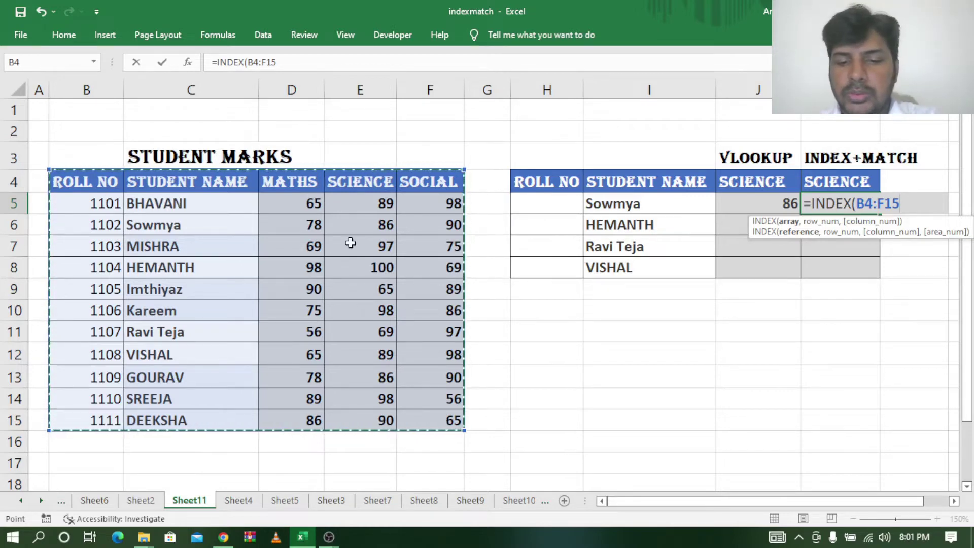
Step: Add the row lookup MATCH(I5,C4:C15,0) for the first student's name
type(",")
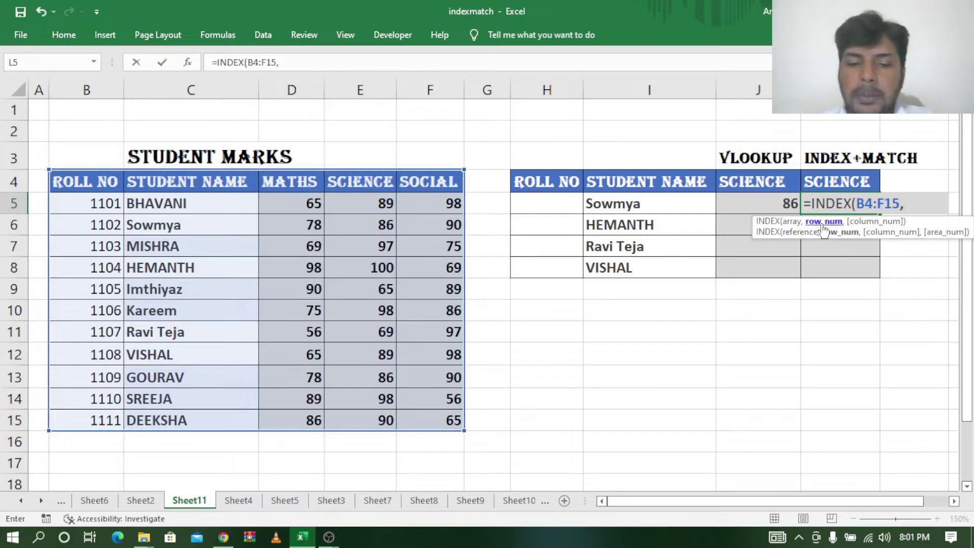
type("m")
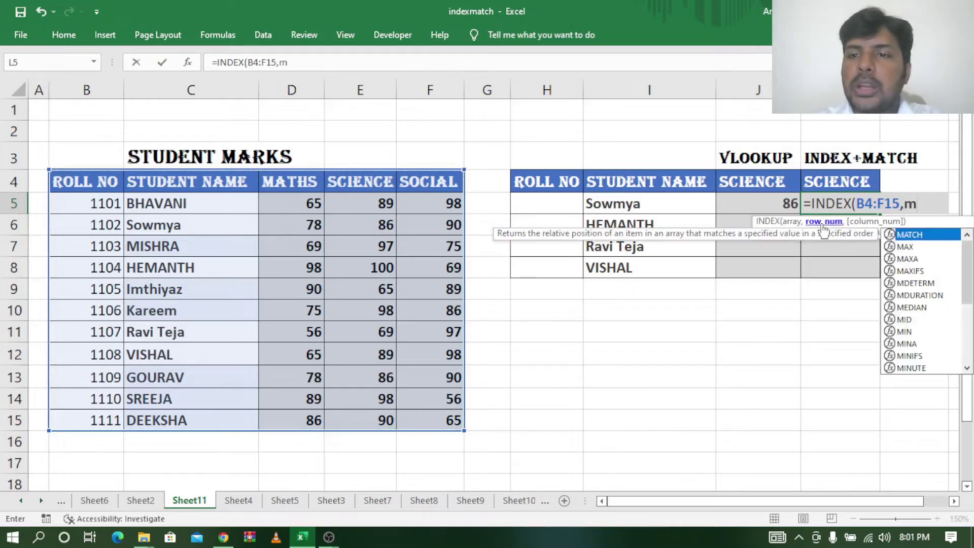
type("atch")
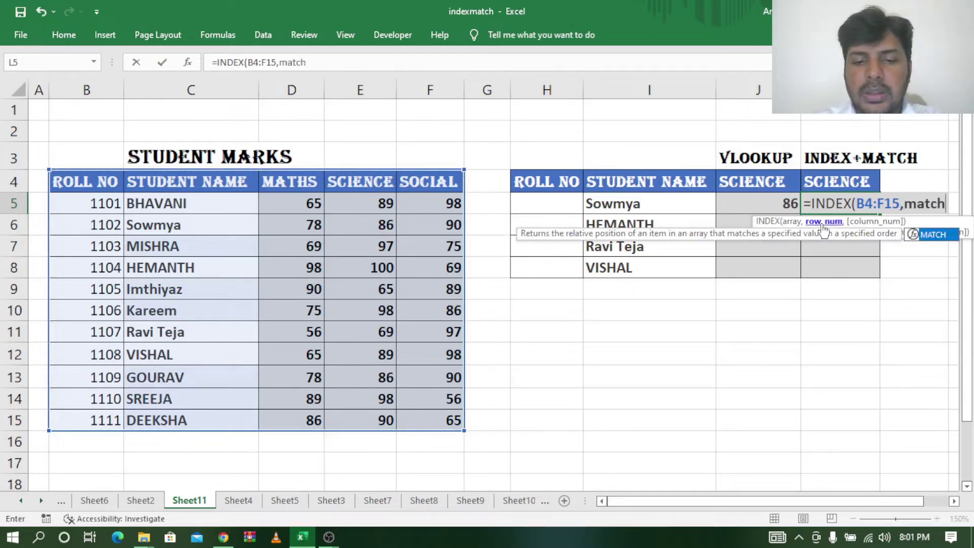
type("(")
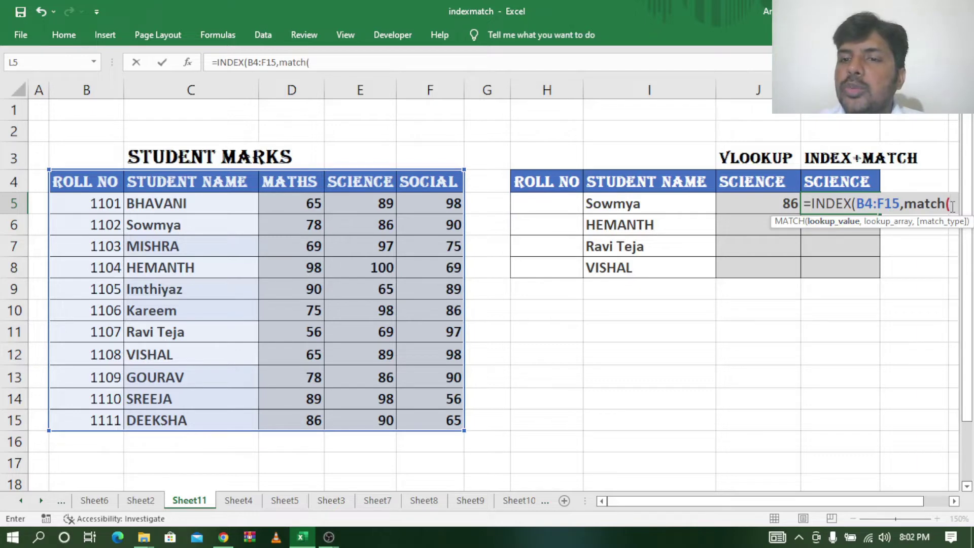
left_click(611, 203)
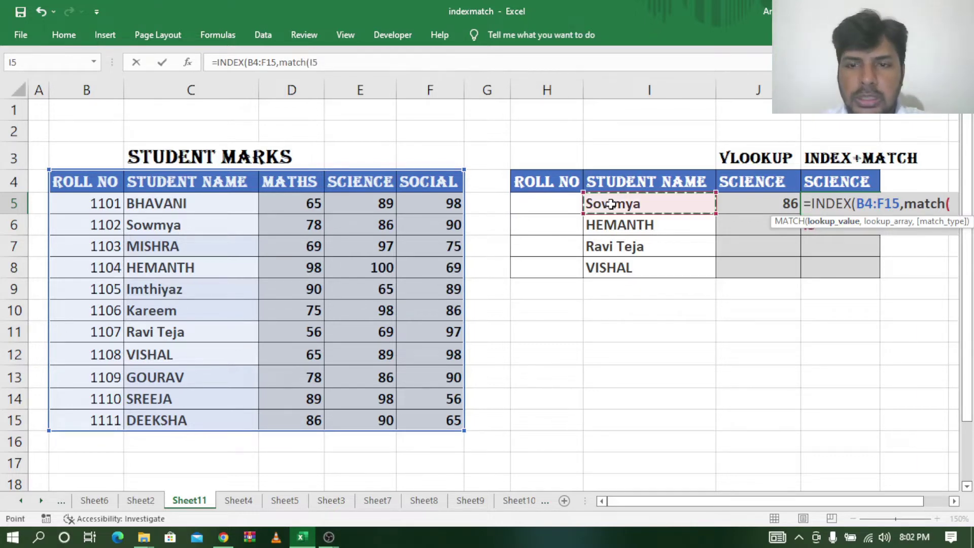
type(",")
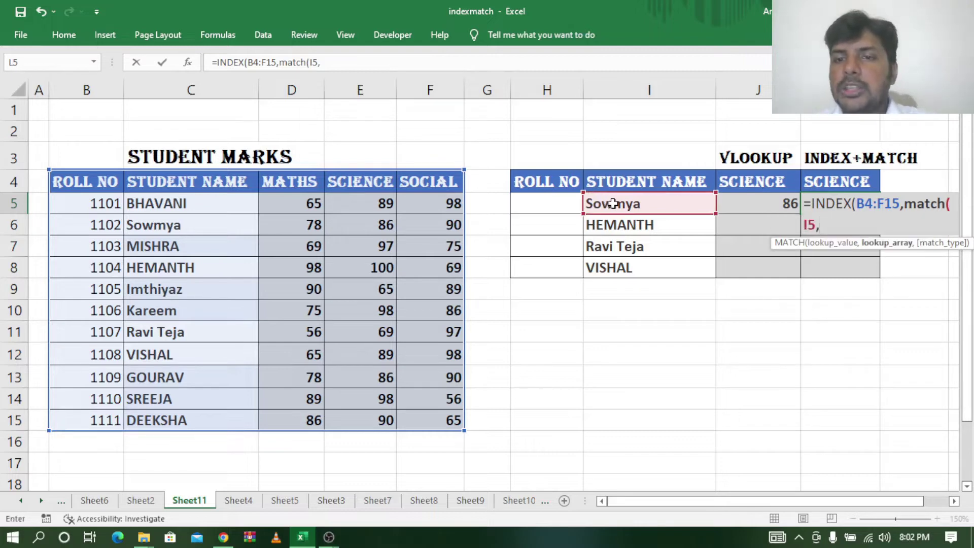
left_click(207, 181)
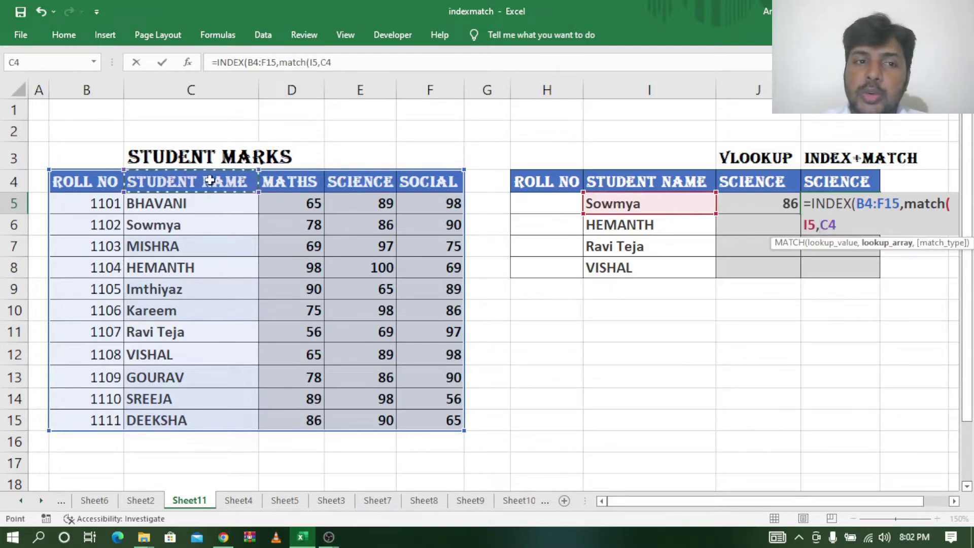
left_click_drag(207, 245, 190, 423)
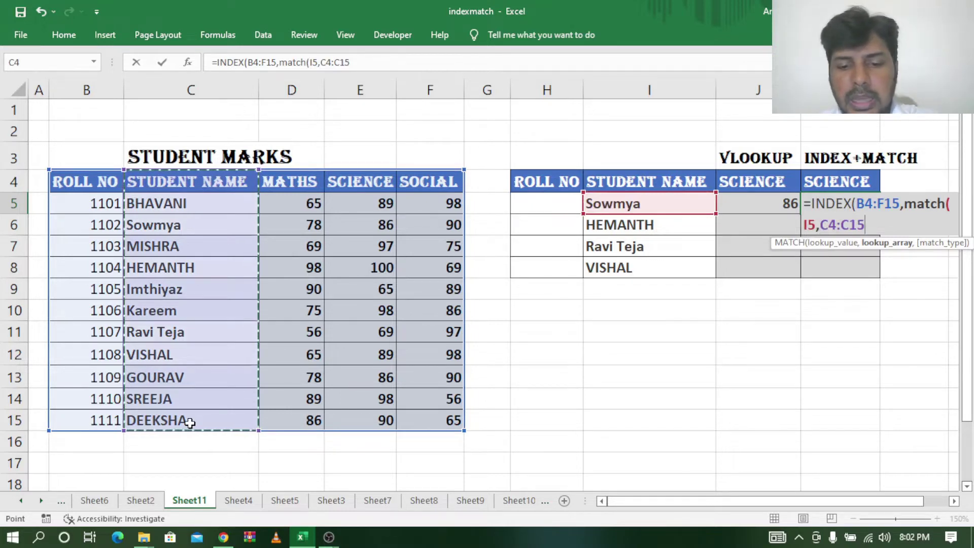
type(",")
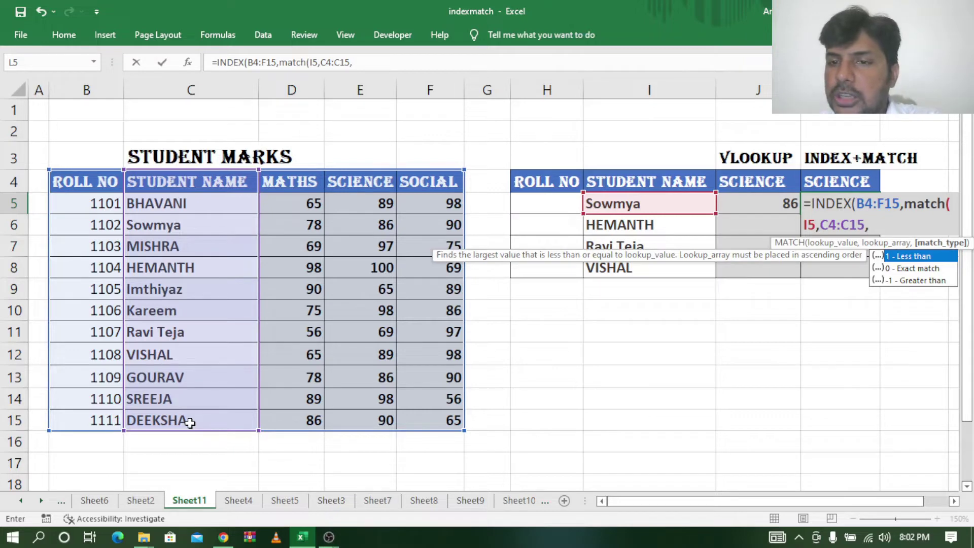
type("0")
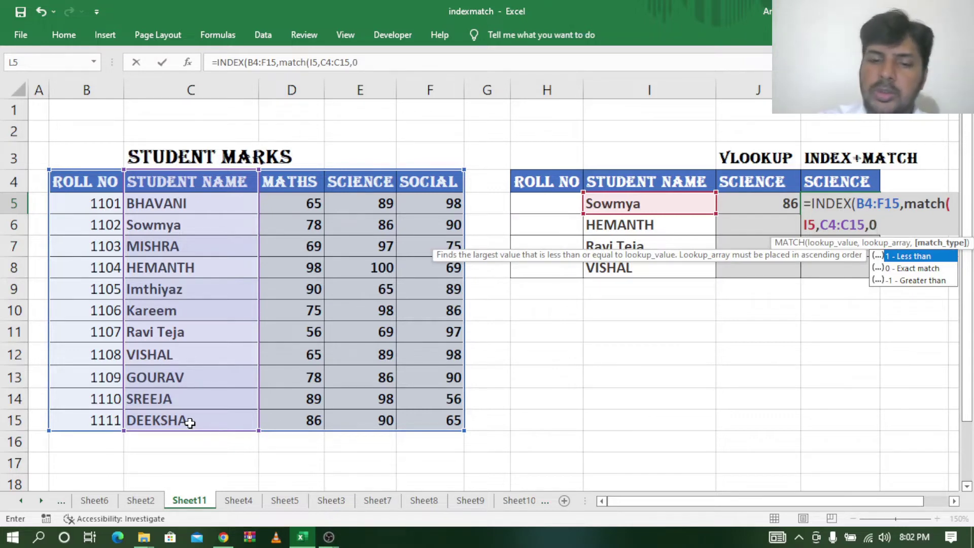
type(")")
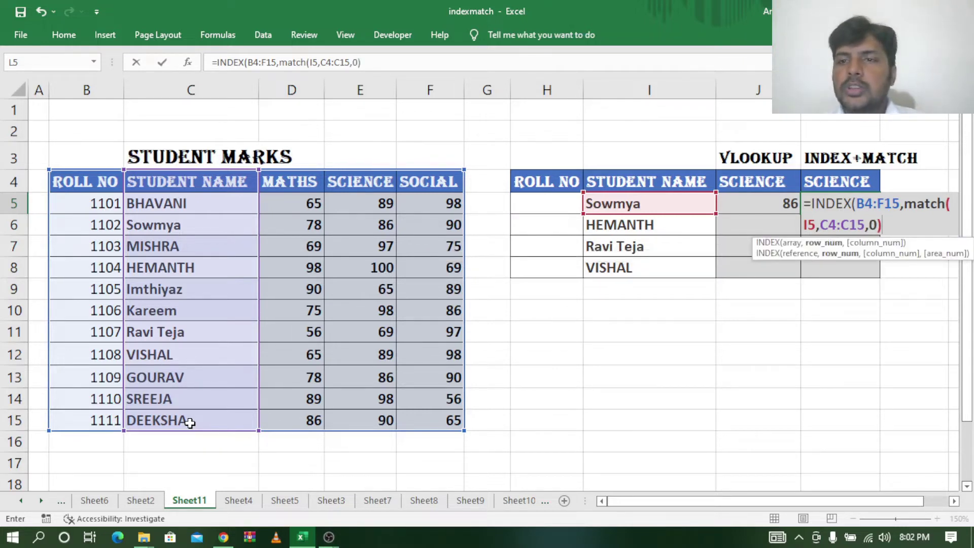
type(",")
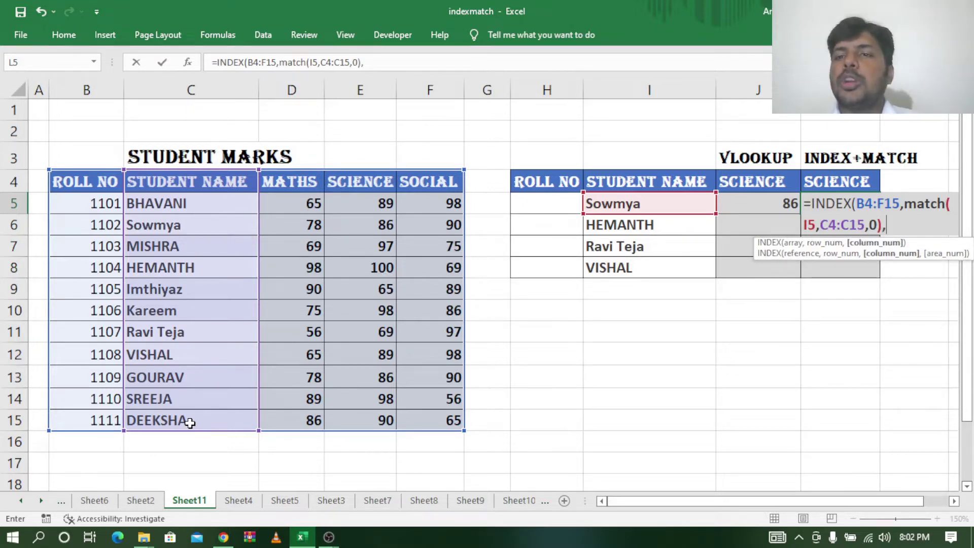
type("ma")
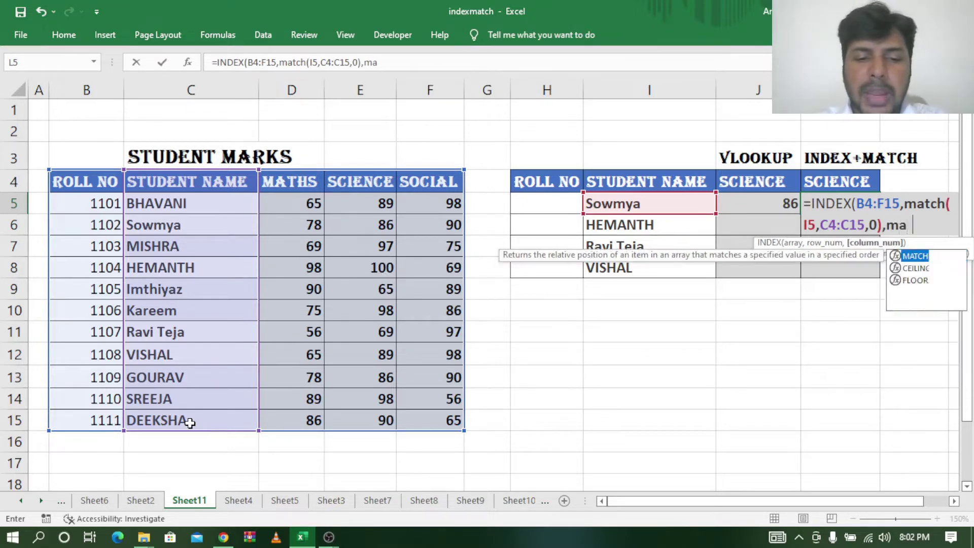
type("th(")
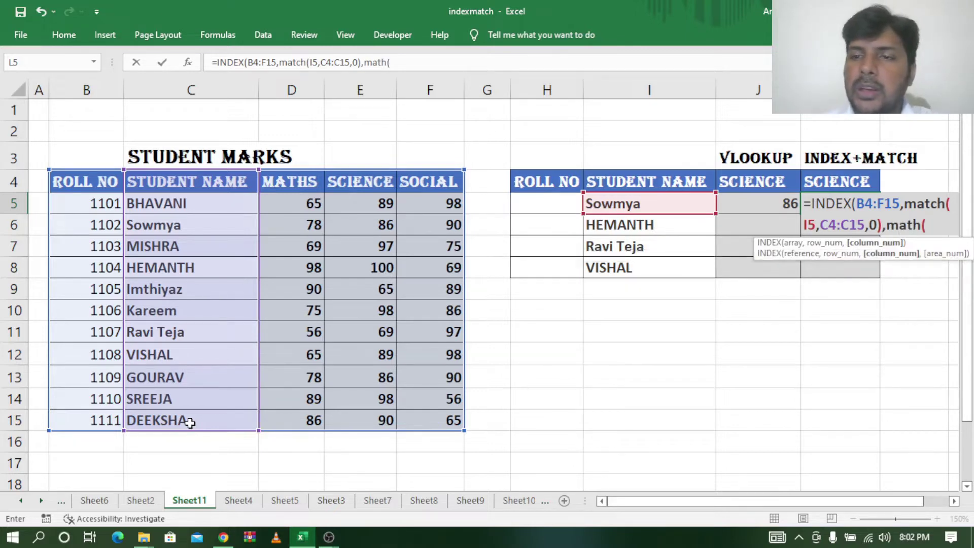
Step: Add the column lookup MATCH(L4,B4:F4,0) on the SCIENCE header and commit, returning 86
key("BackSpace")
key("BackSpace")
key("BackSpace")
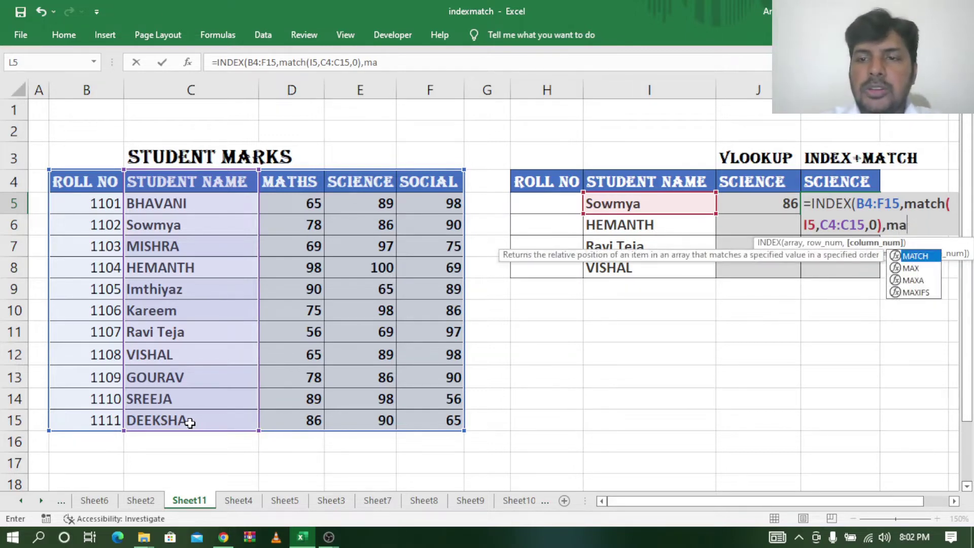
type("tch")
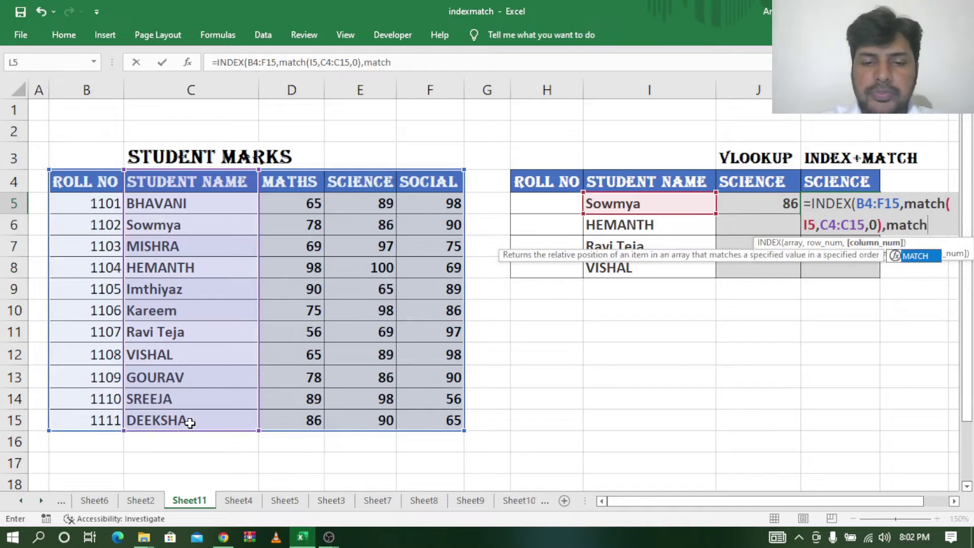
type("(")
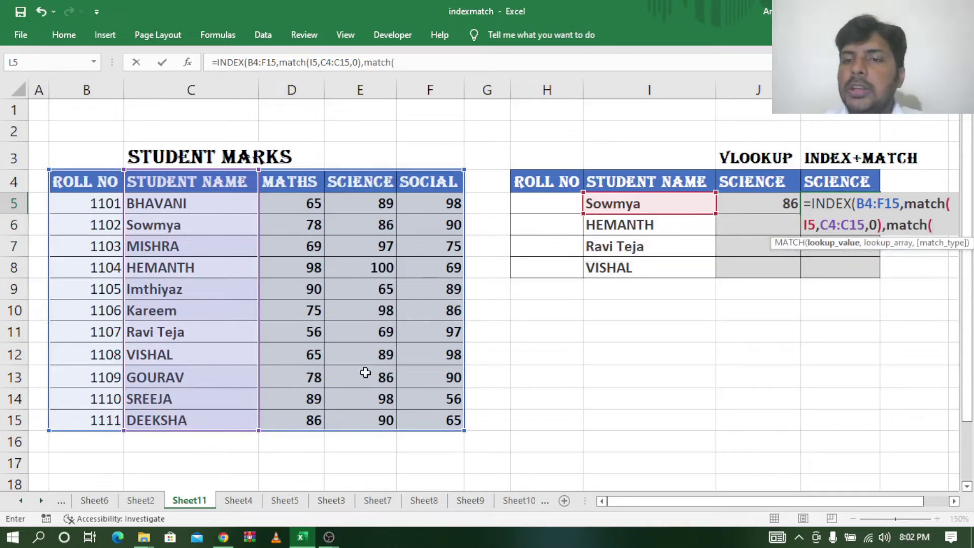
left_click(847, 179)
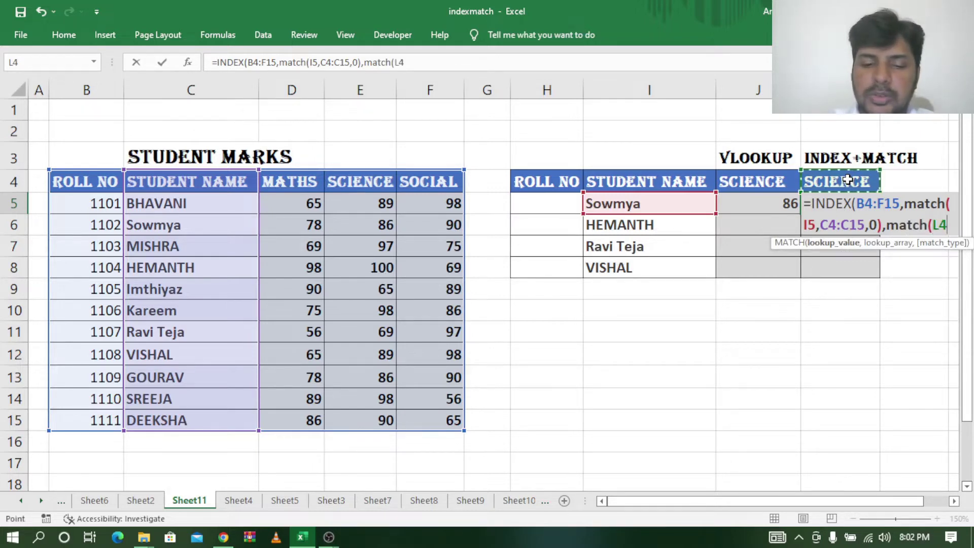
type(",")
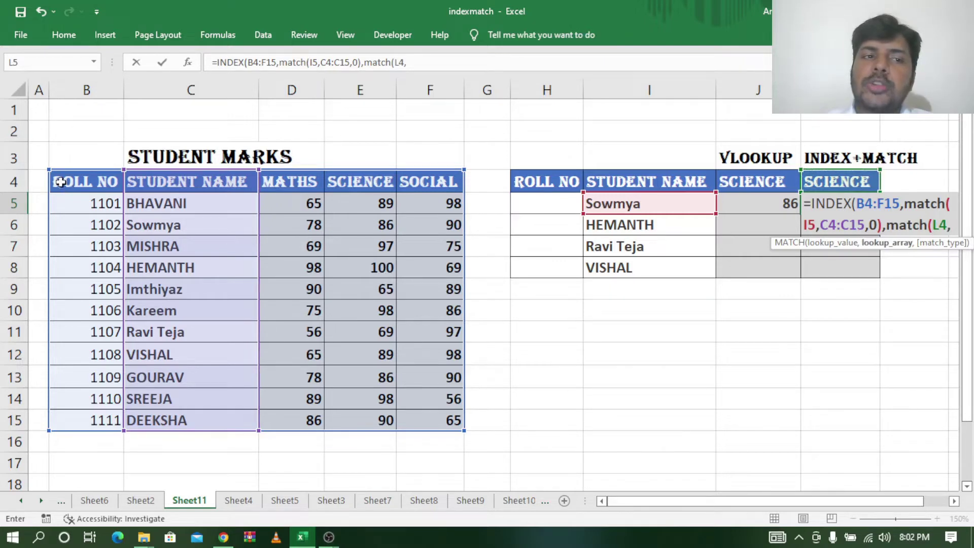
left_click_drag(60, 181, 456, 183)
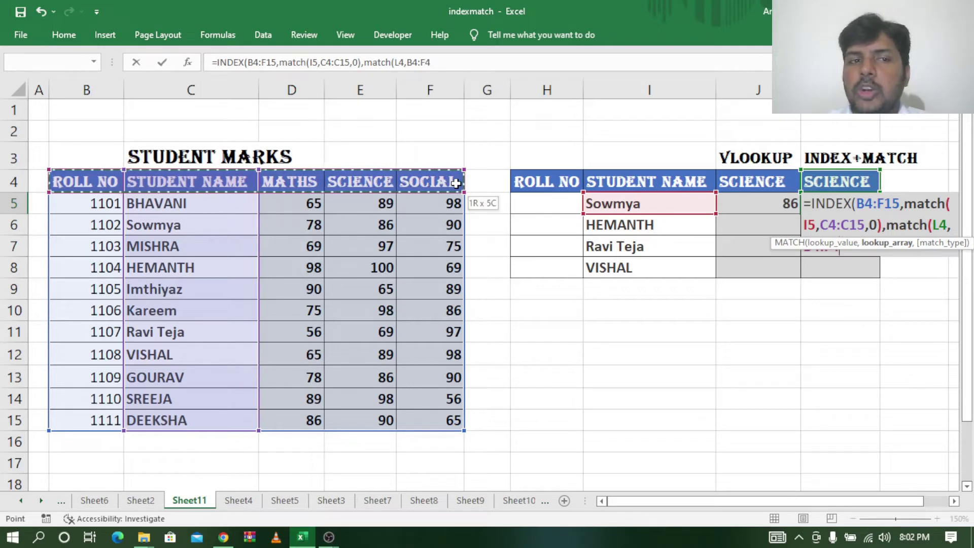
type(",0")
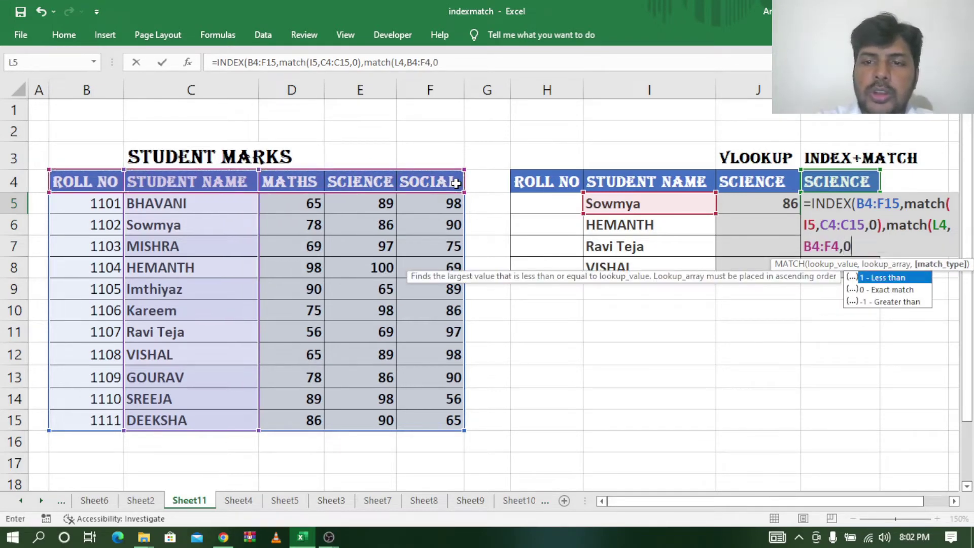
type(")")
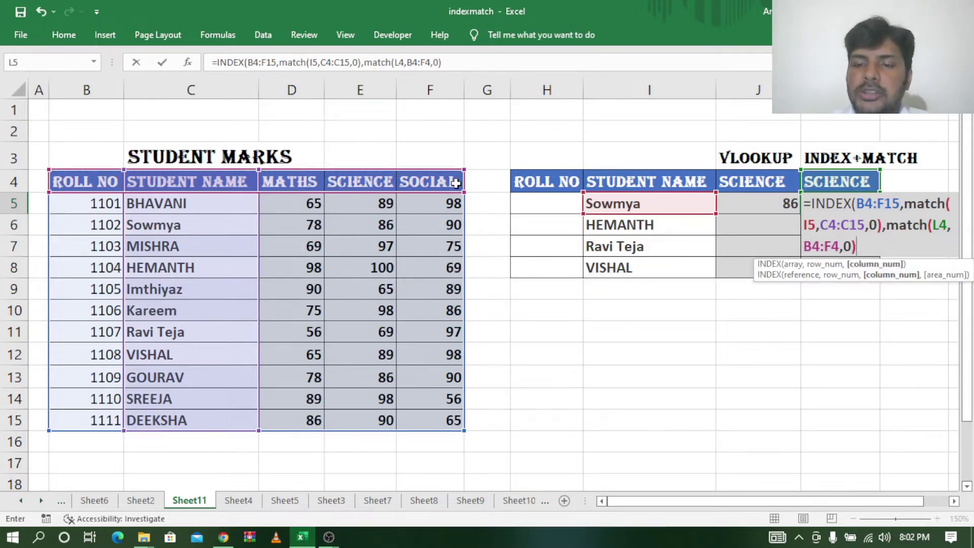
type(")")
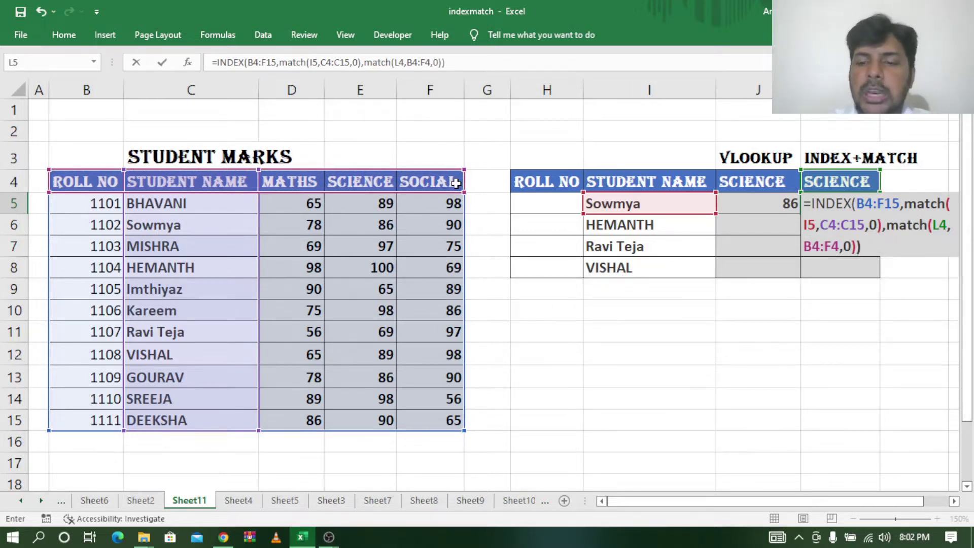
key("Return")
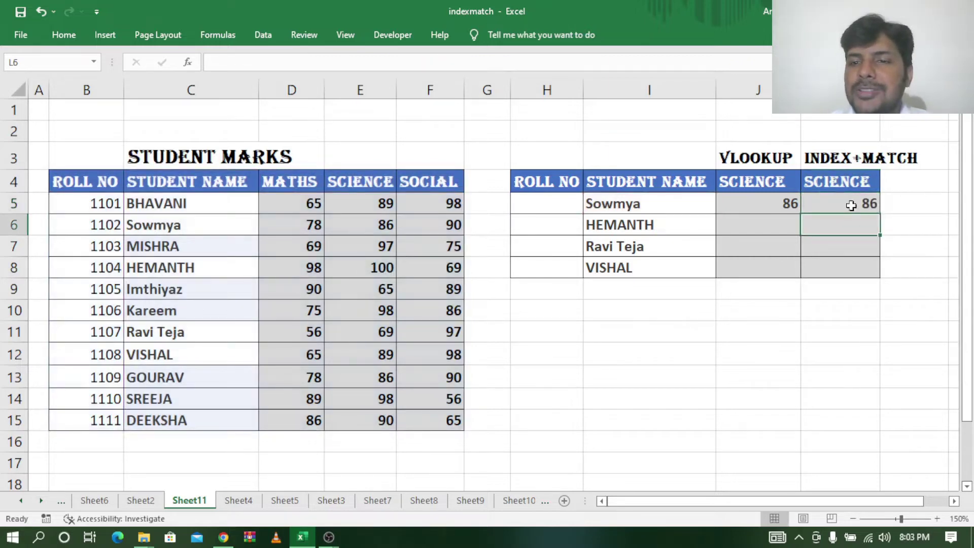
left_click(851, 205)
left_click(759, 203)
left_click(844, 202)
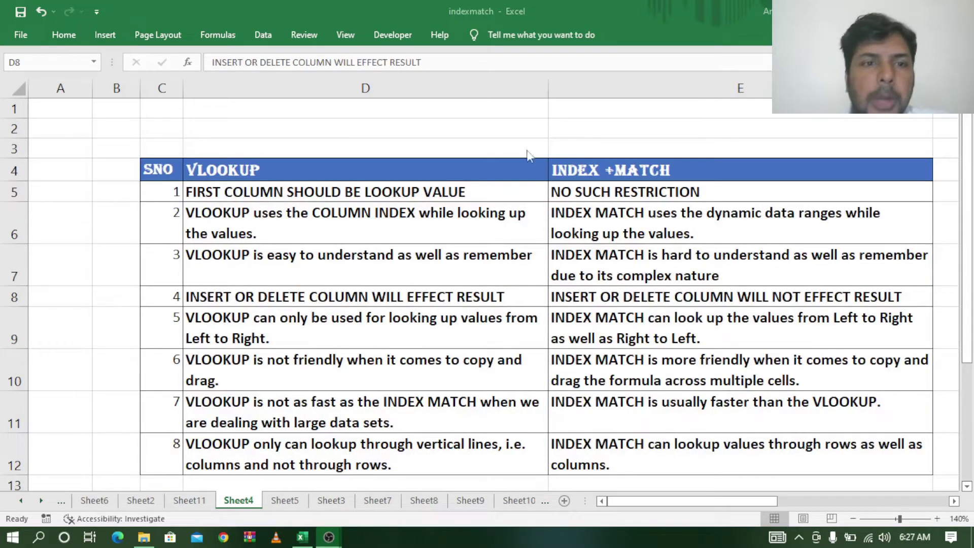
left_click(296, 162)
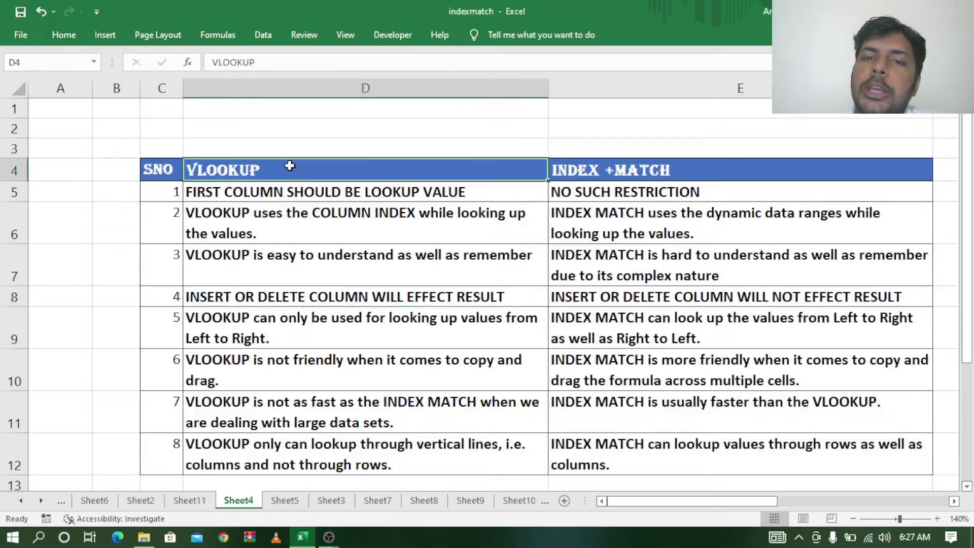
left_click(634, 172)
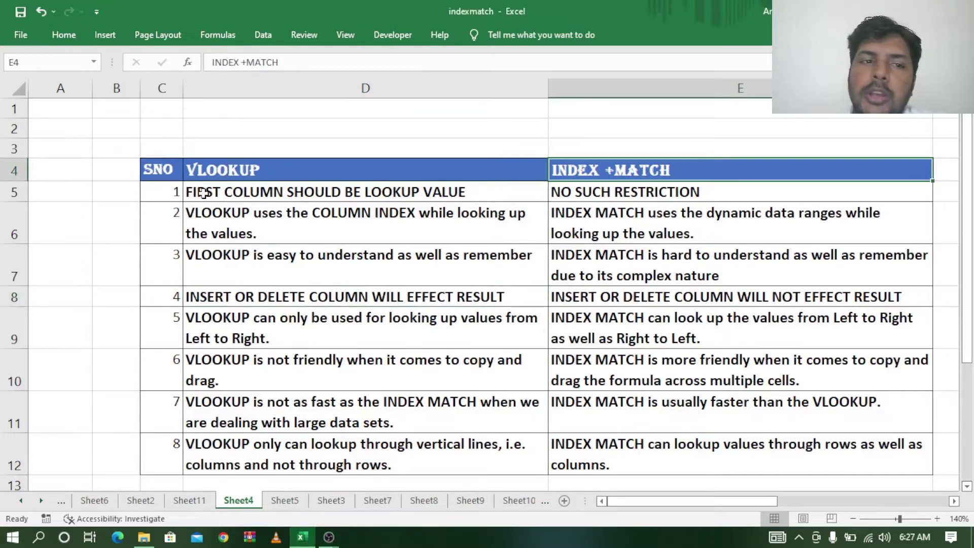
left_click_drag(159, 191, 740, 464)
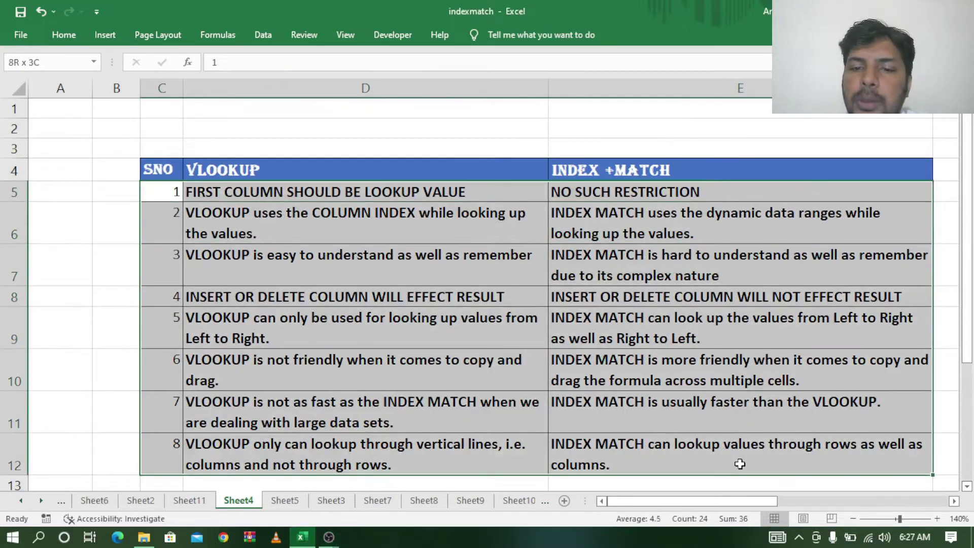
left_click(248, 191)
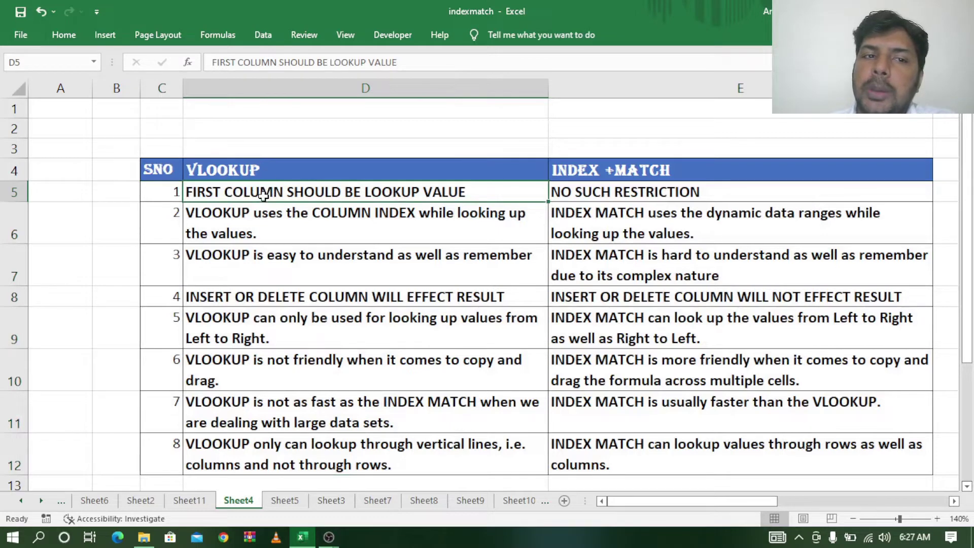
left_click(604, 164)
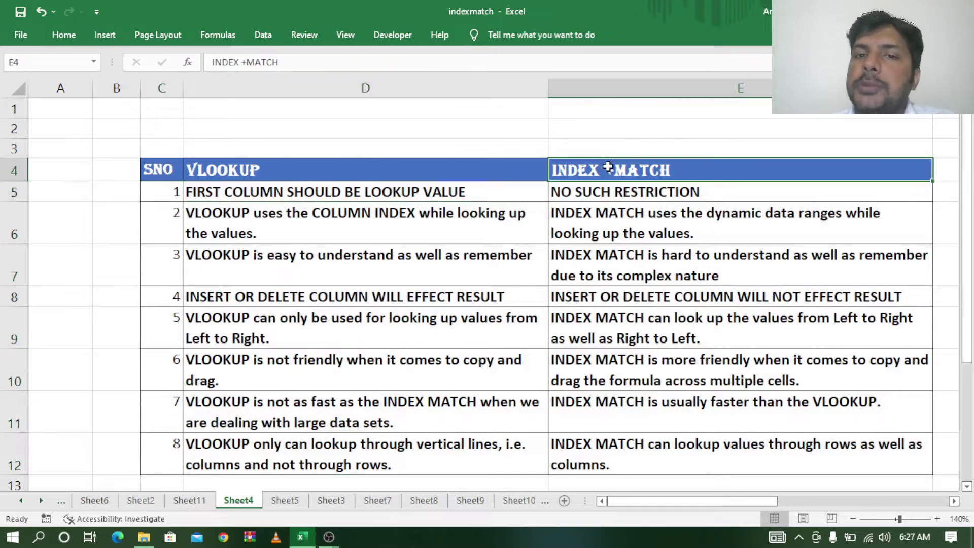
left_click(627, 194)
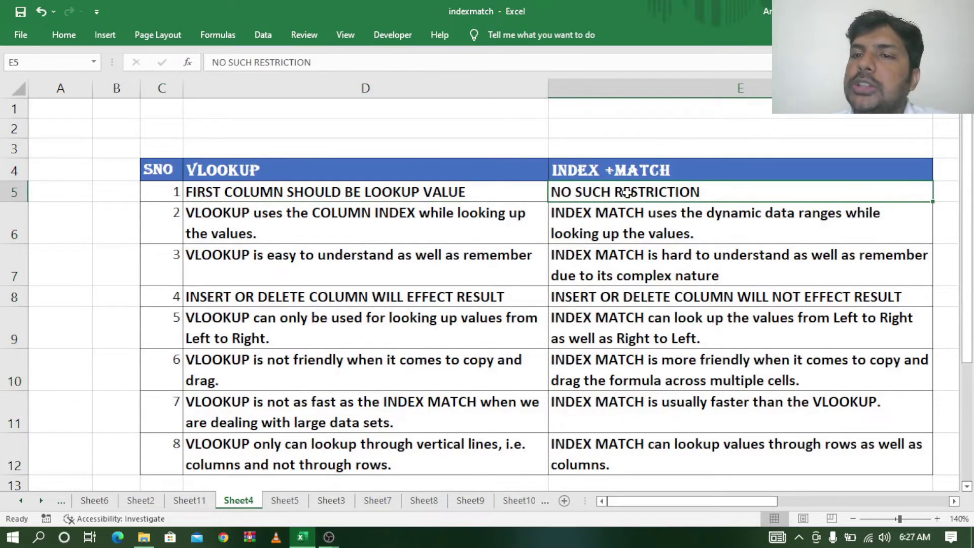
Step: On Sheet11, show Sowmya's VLOOKUP and INDEX+MATCH Science formulas and the looked-up names
left_click(184, 500)
left_click(756, 201)
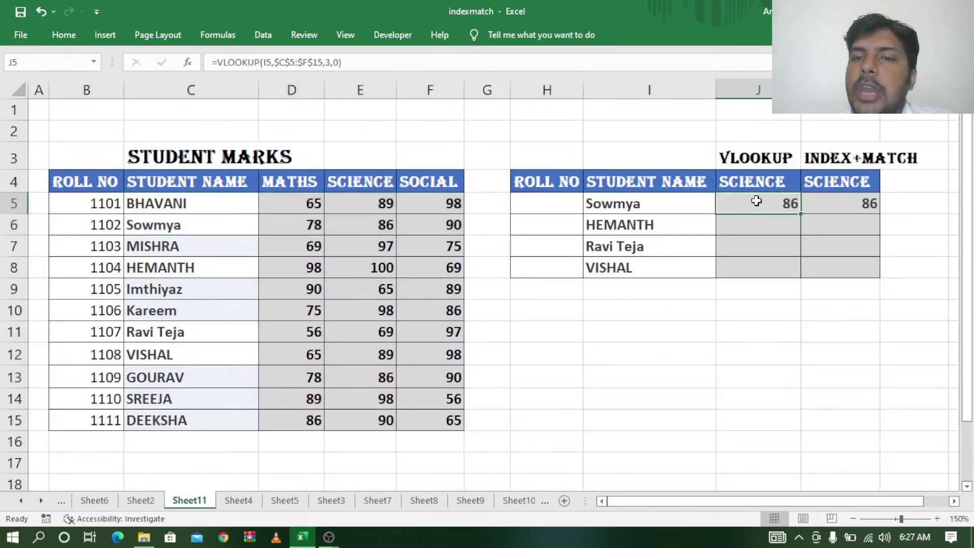
left_click(643, 204)
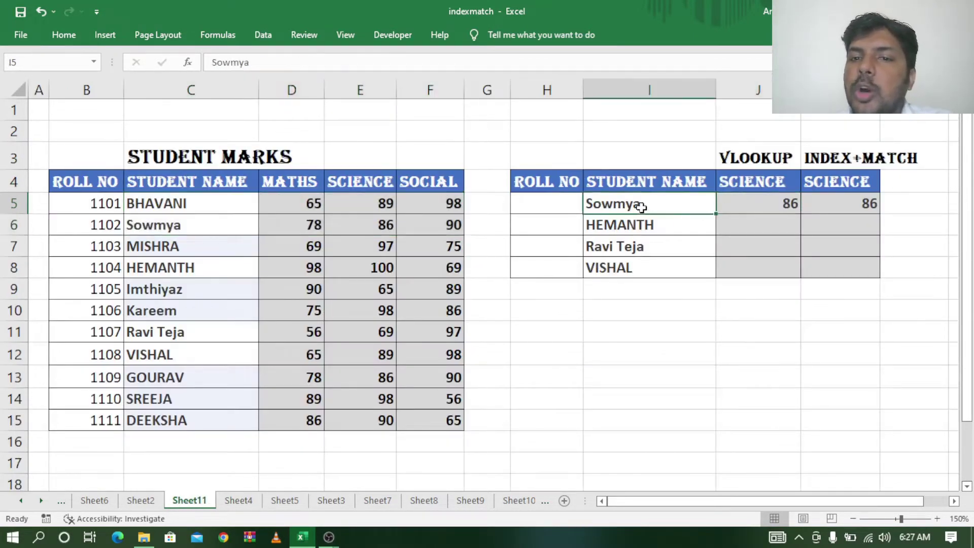
left_click(793, 205)
left_click(858, 203)
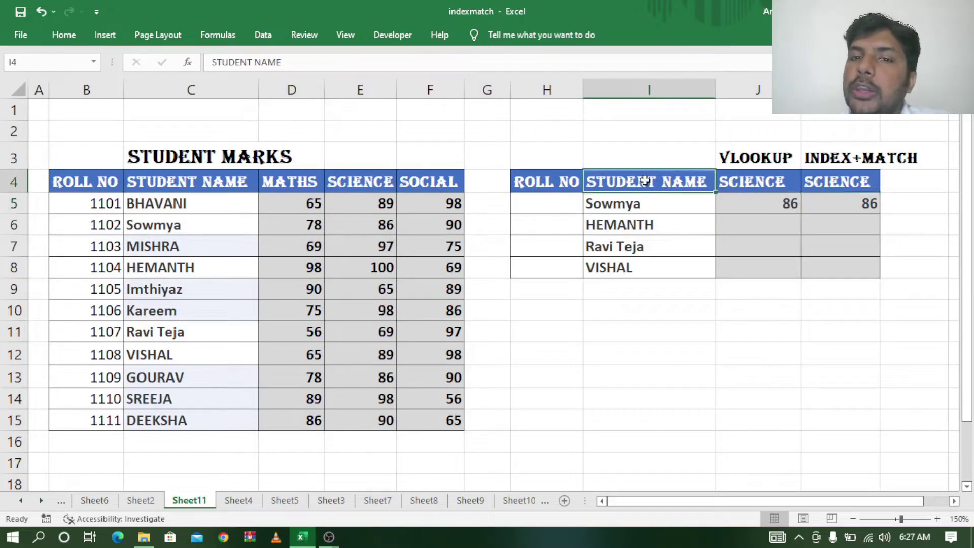
left_click_drag(646, 184, 646, 267)
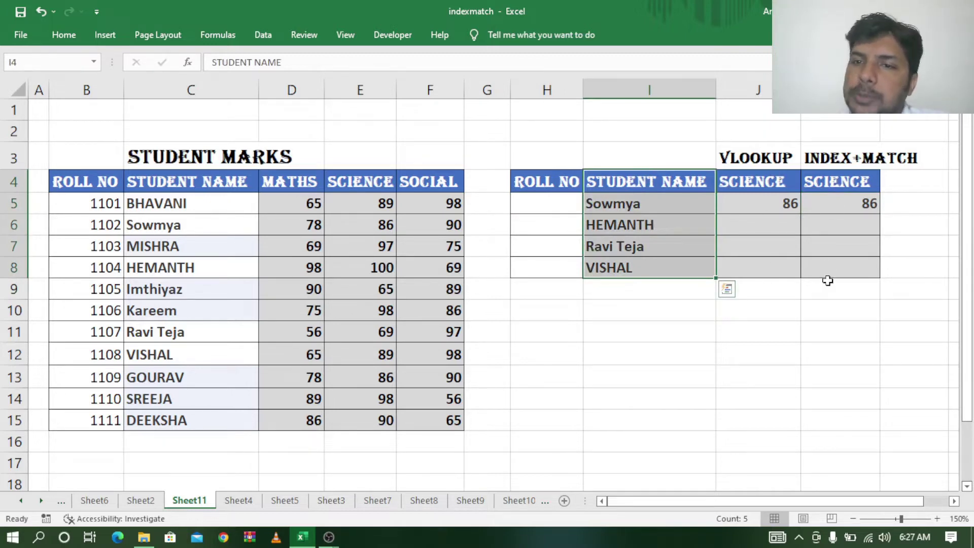
Step: Highlight the source ranges C5:F15 and B5:F15 used by the VLOOKUP and INDEX+MATCH formulas
left_click(759, 204)
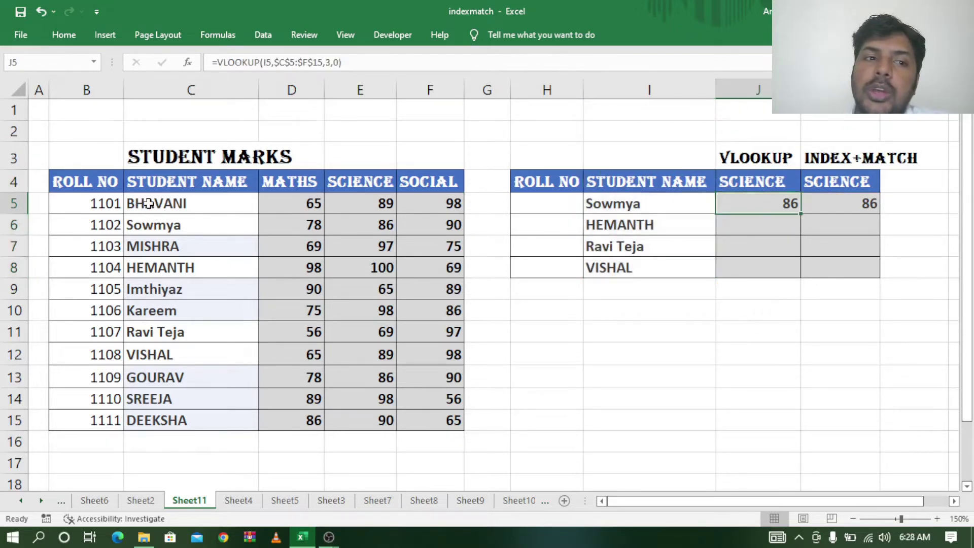
mouse_move(148, 203)
left_mouse_down()
mouse_move(435, 322)
mouse_move(435, 425)
left_mouse_up()
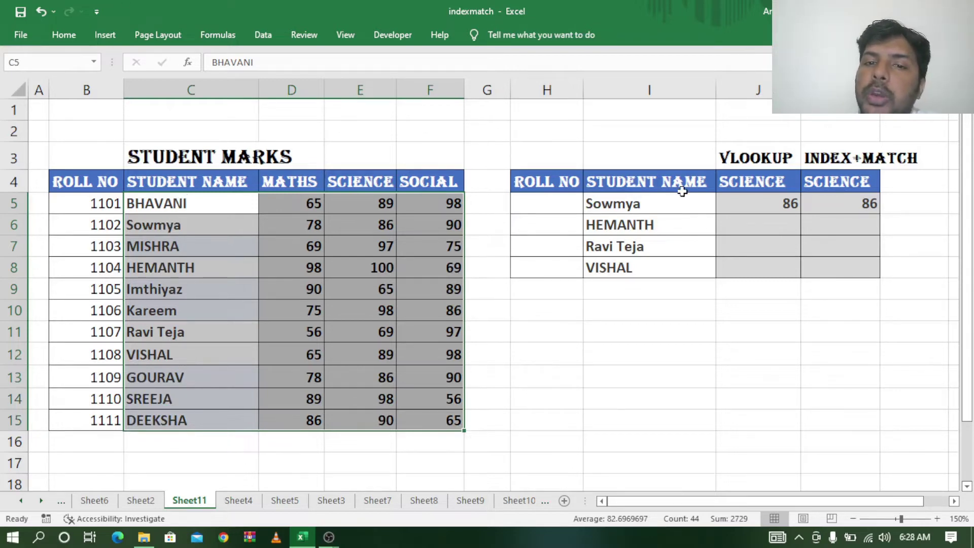
left_click(555, 206)
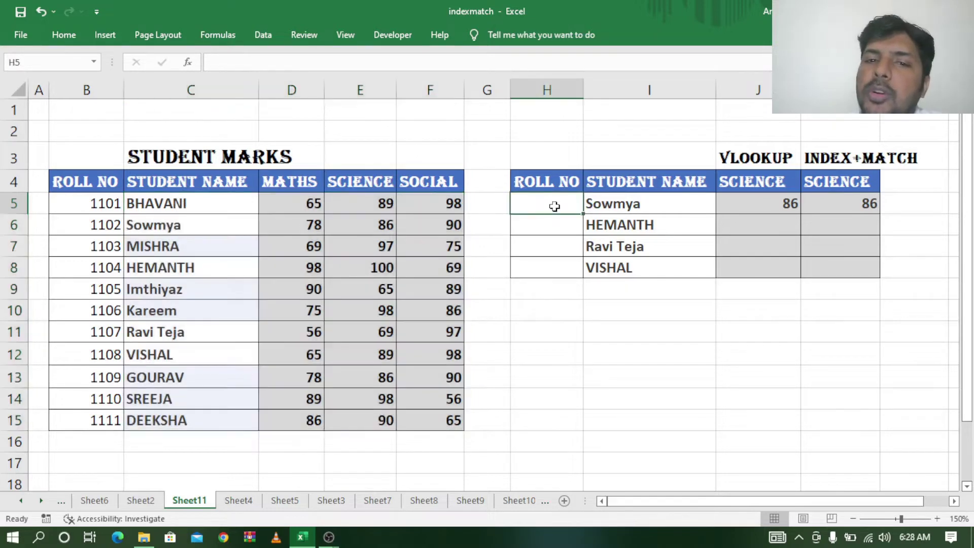
left_click_drag(554, 206, 555, 265)
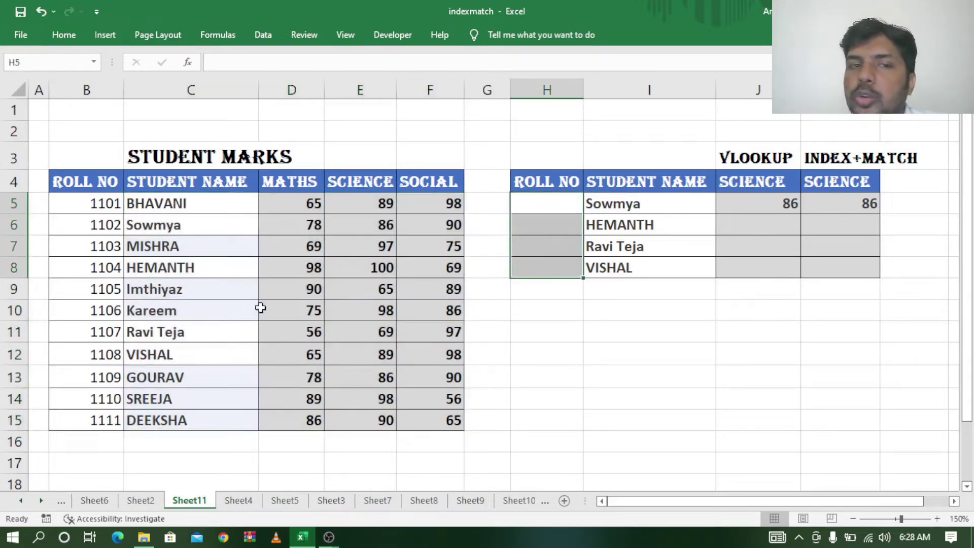
left_click_drag(71, 202, 440, 411)
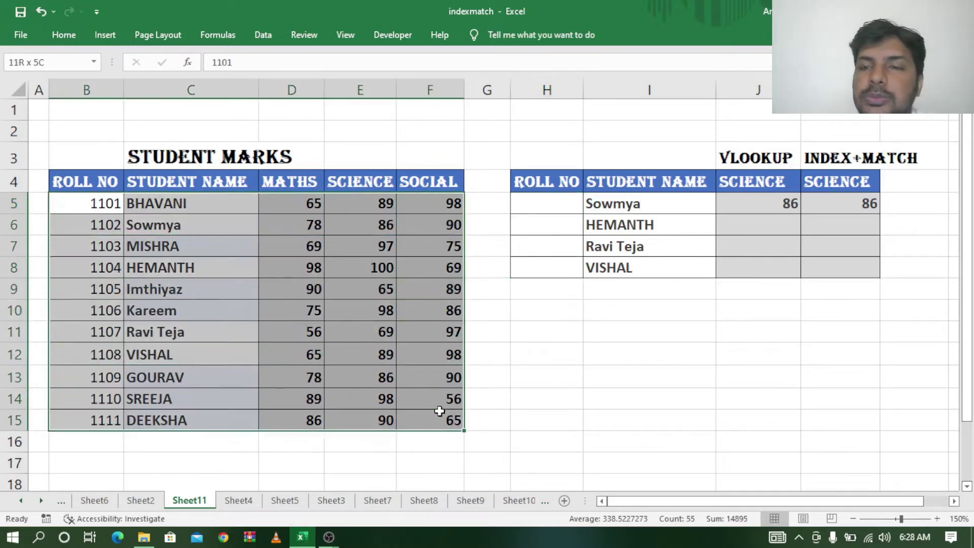
left_click(844, 206)
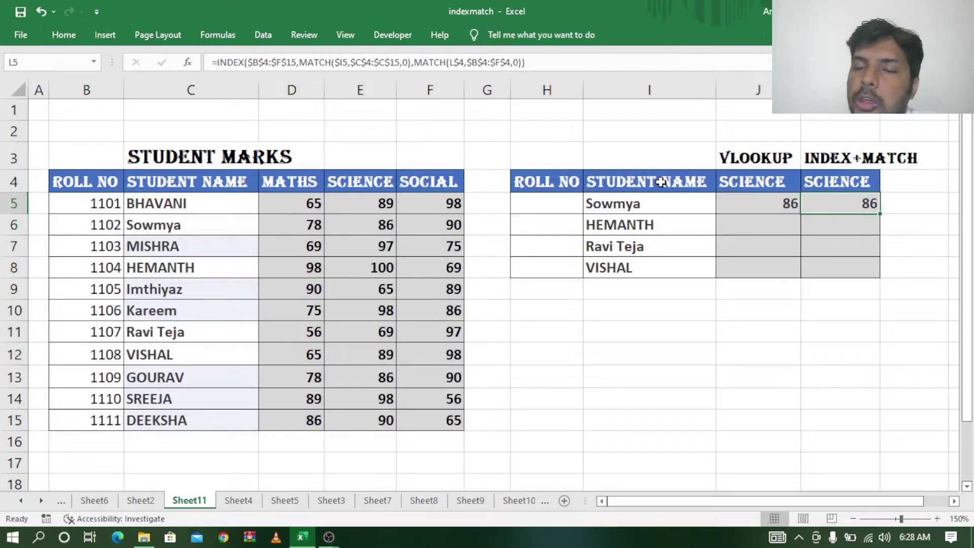
mouse_move(68, 177)
left_mouse_down()
mouse_move(435, 202)
mouse_move(435, 420)
left_mouse_up()
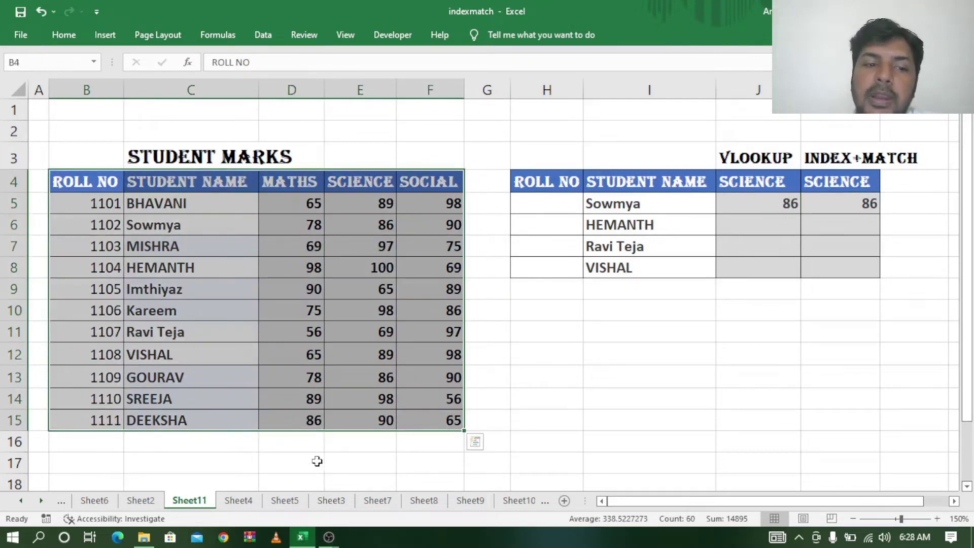
Step: On Sheet4, point out VLOOKUP's column-index limitation versus INDEX MATCH's dynamic ranges
left_click(238, 503)
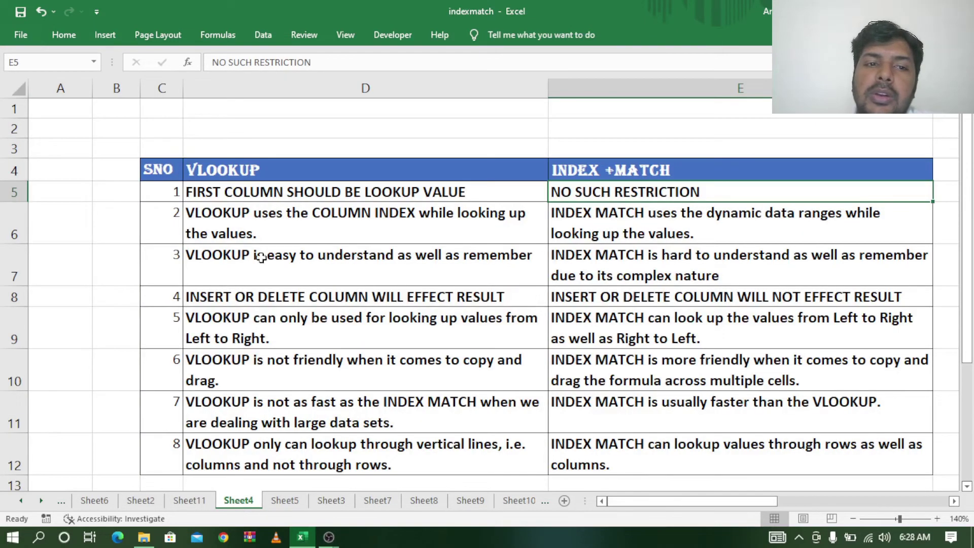
left_click(274, 193)
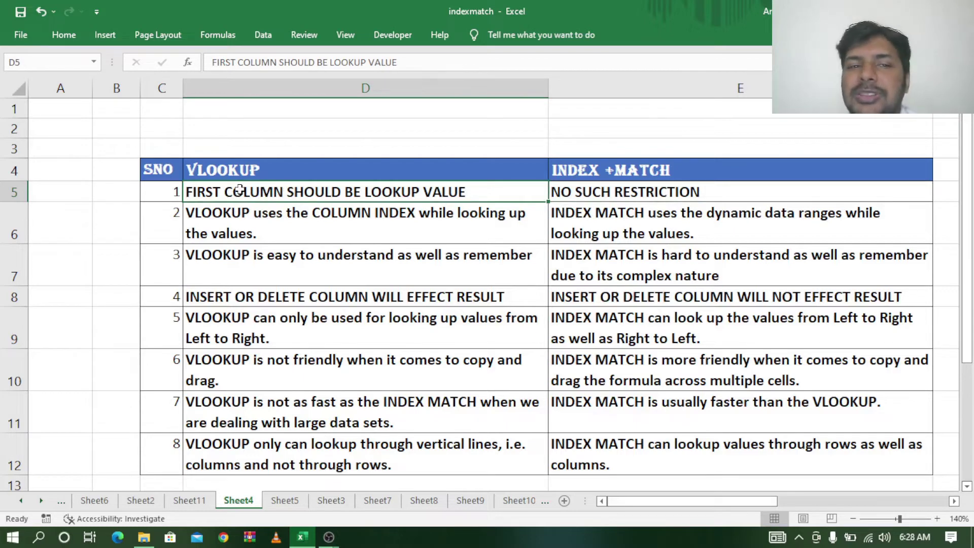
left_click(253, 224)
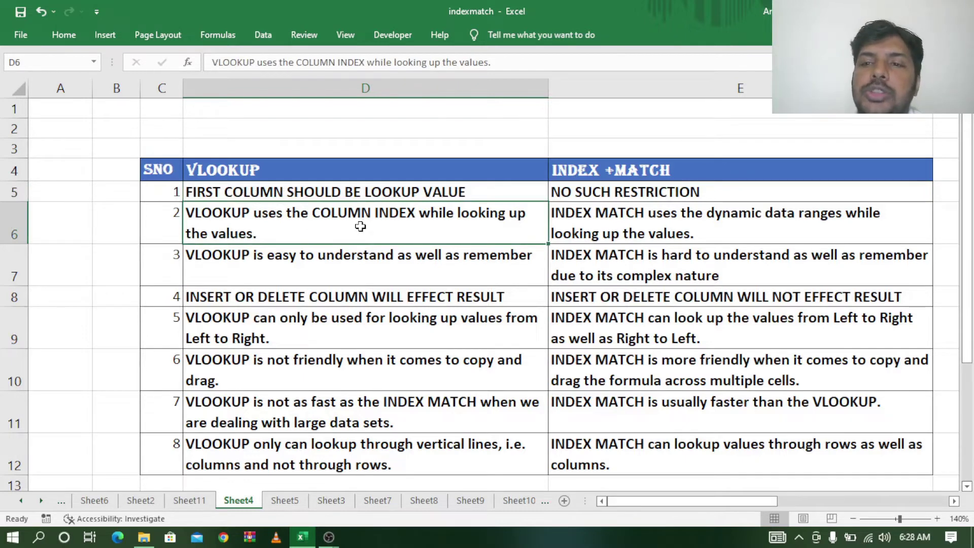
left_click(661, 216)
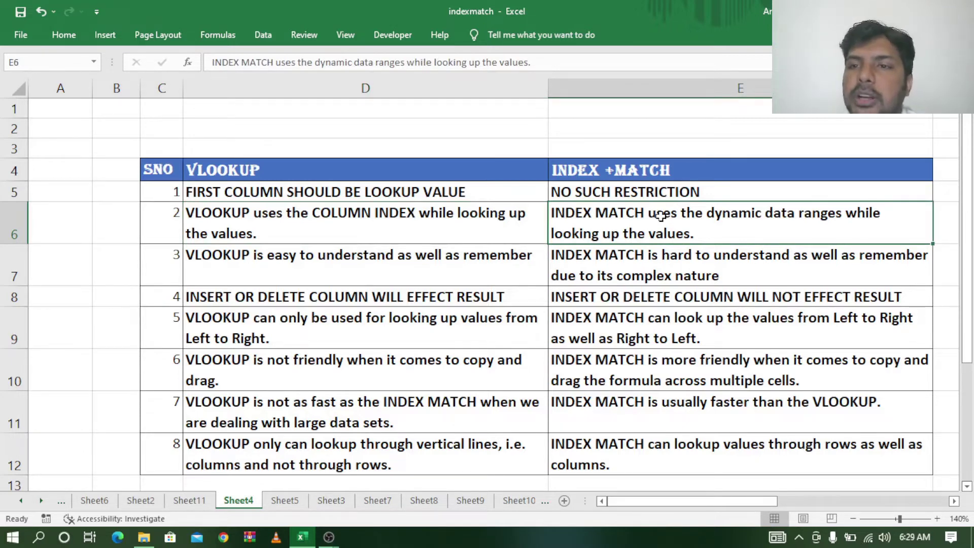
Step: On Sheet11, inspect Sowmya's VLOOKUP formula and its column index 3, then the INDEX+MATCH formula, unchanged
left_click(189, 500)
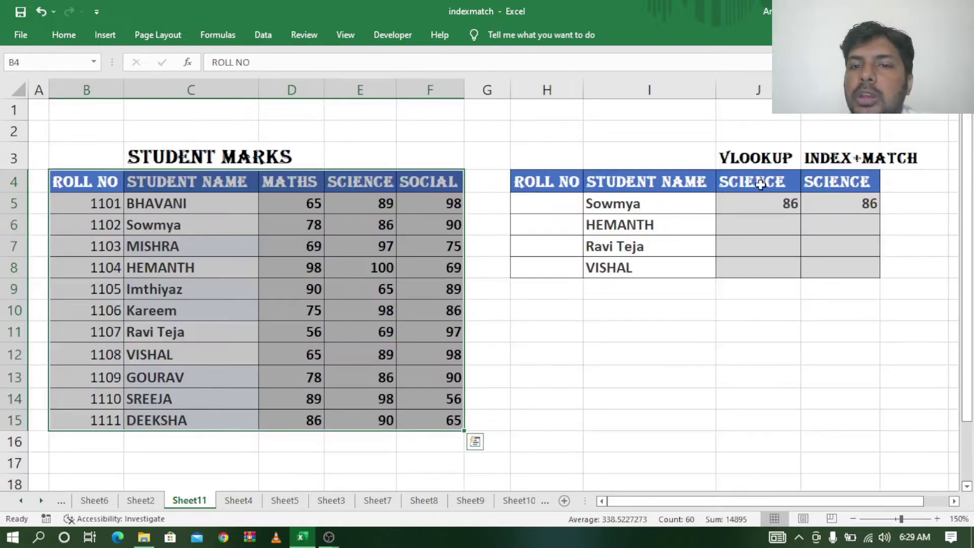
left_click(728, 218)
left_click(777, 204)
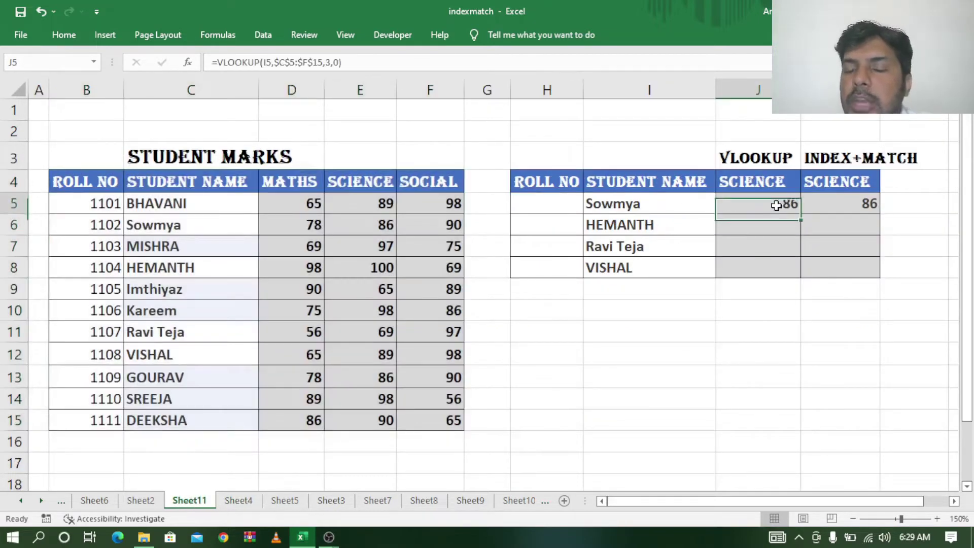
double_click(776, 205)
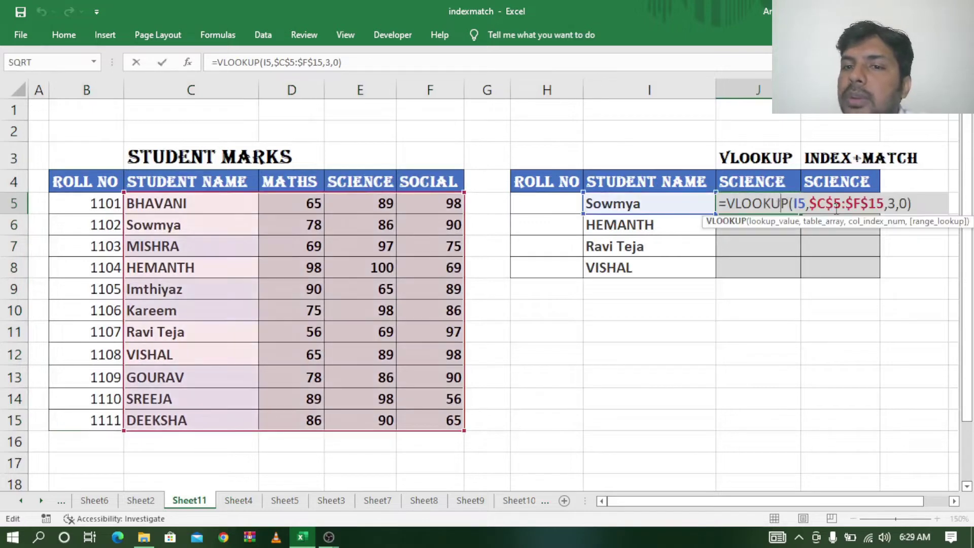
left_click(890, 204)
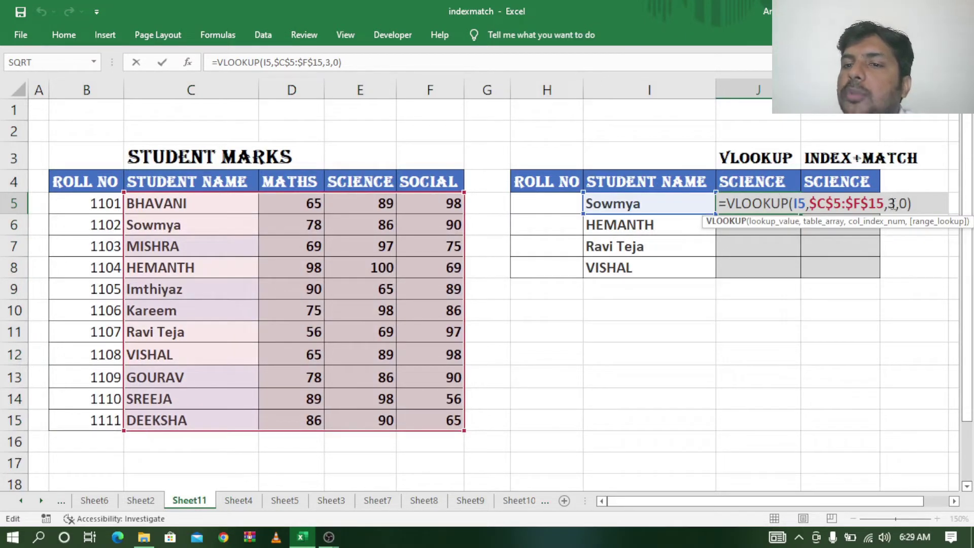
left_click(896, 203)
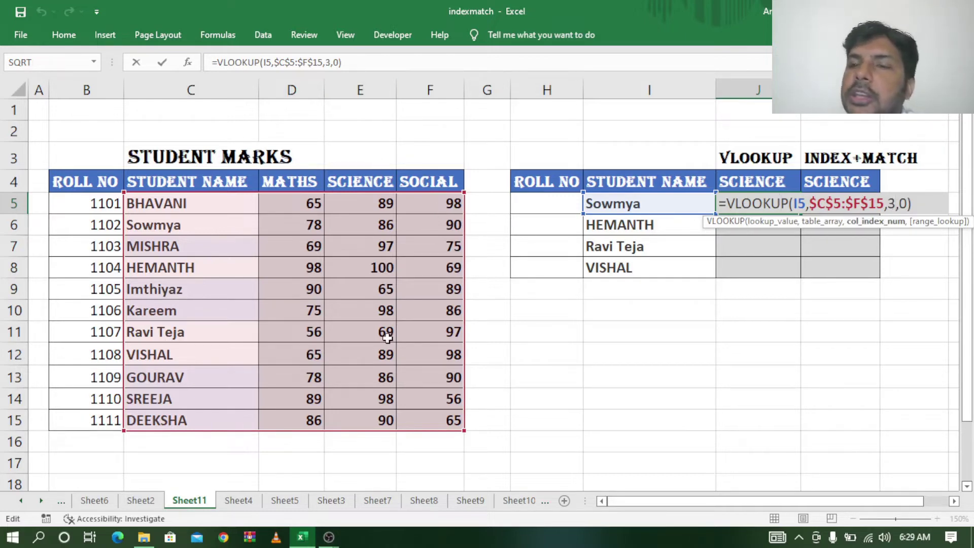
key("Return")
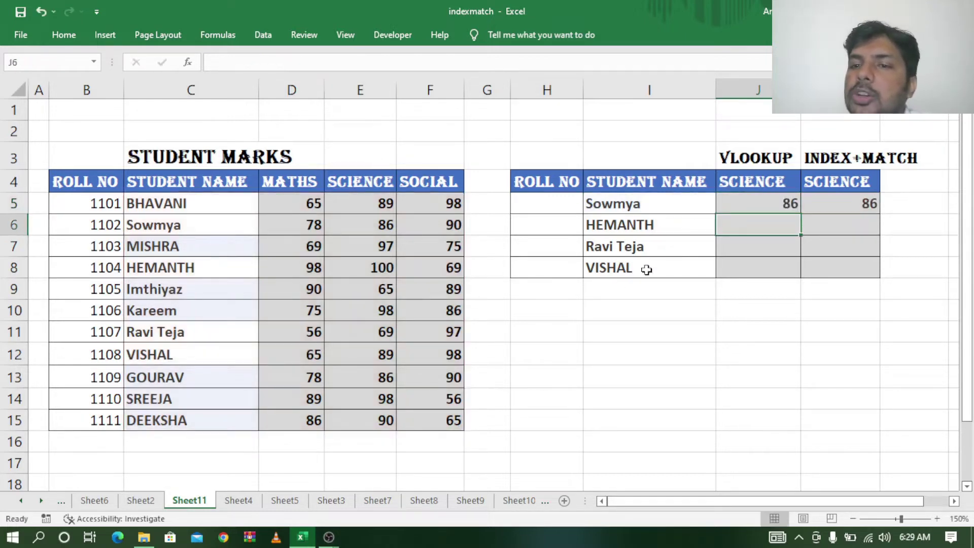
double_click(865, 211)
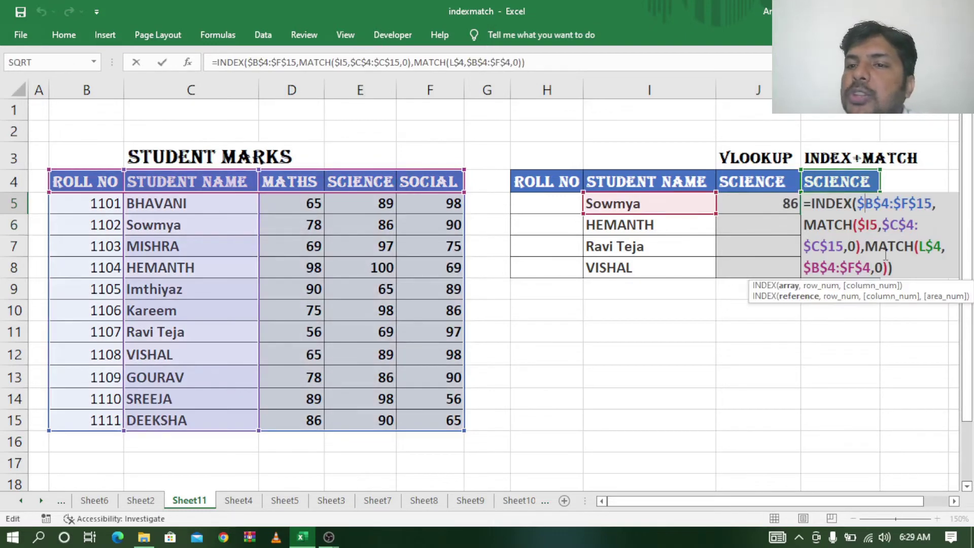
key("Return")
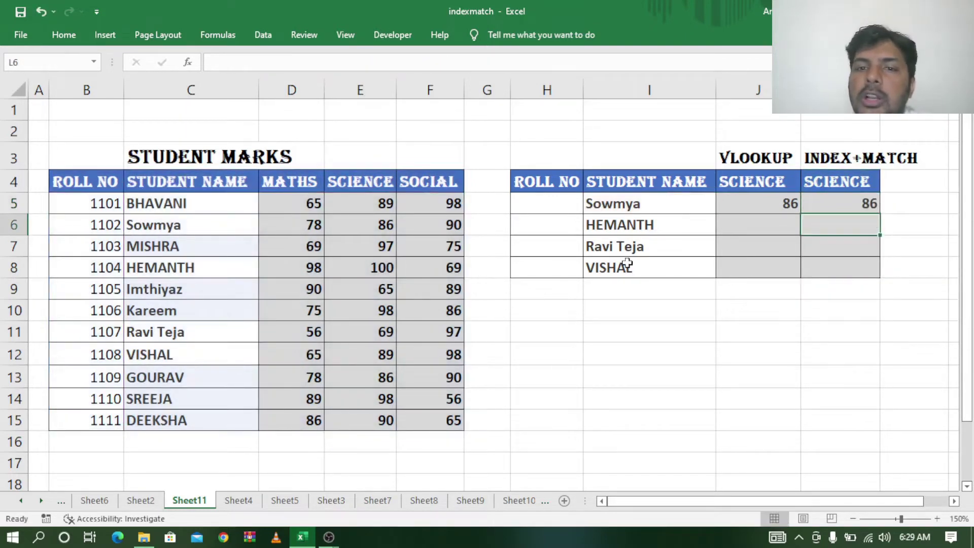
Step: Temporarily paste MATHS over both SCIENCE lookup headers to compare results, then undo both pastes
left_click(280, 181)
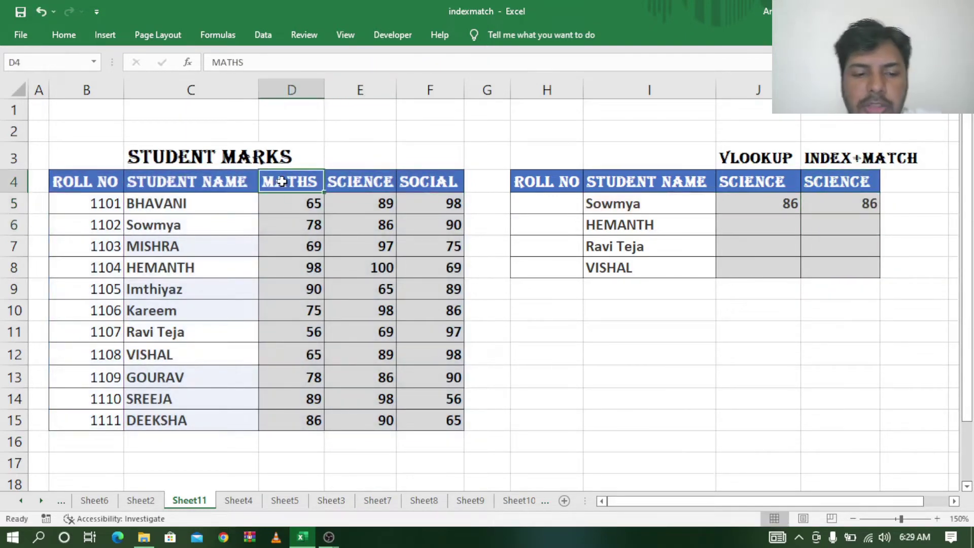
key("ctrl+c")
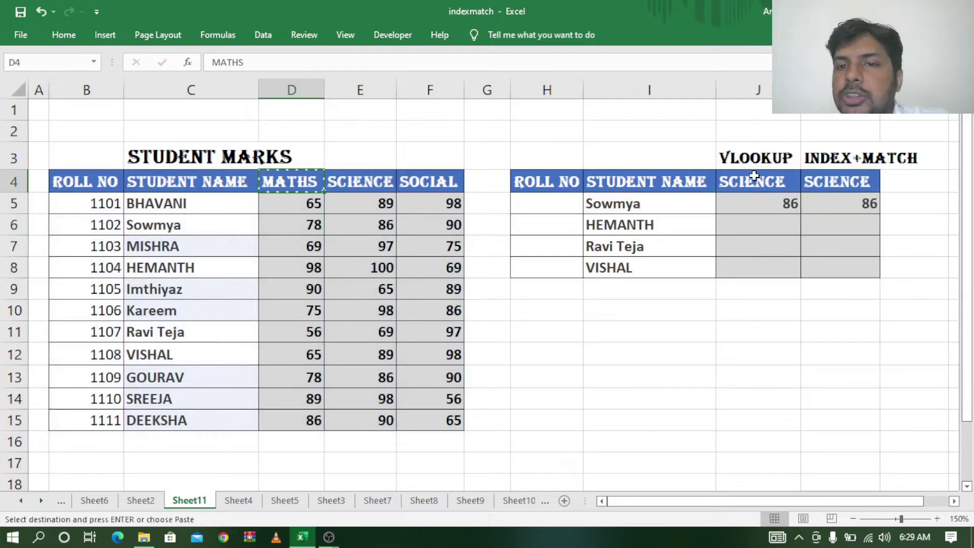
left_click(752, 176)
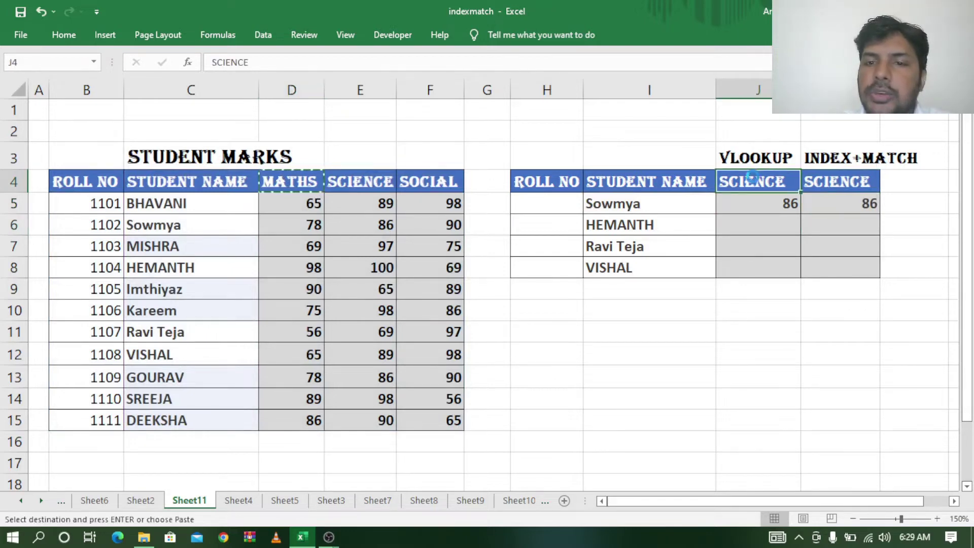
key("ctrl+v")
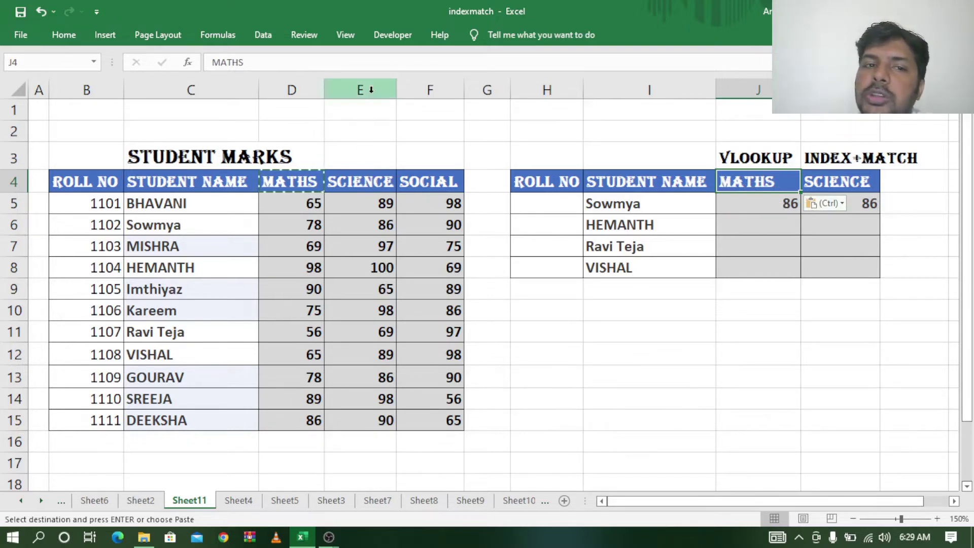
left_click(856, 180)
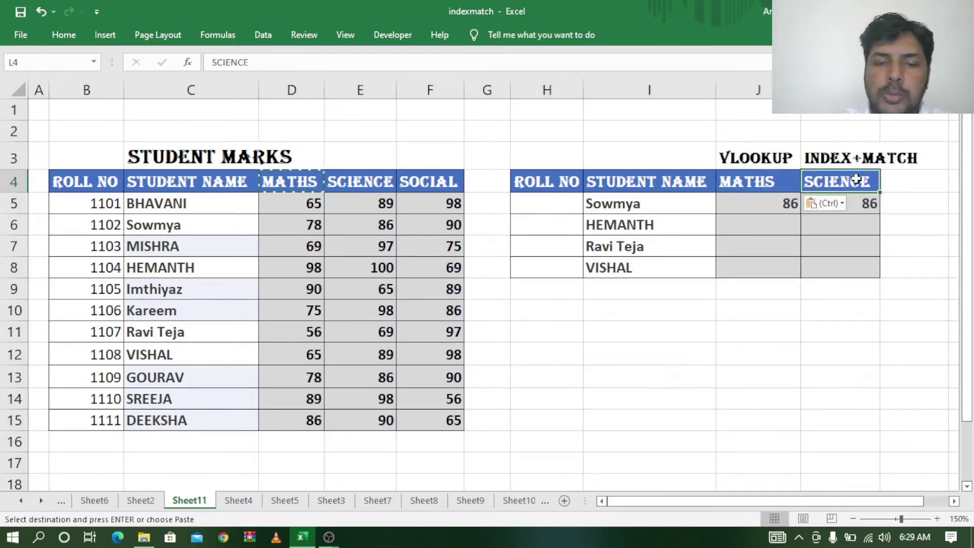
key("ctrl+v")
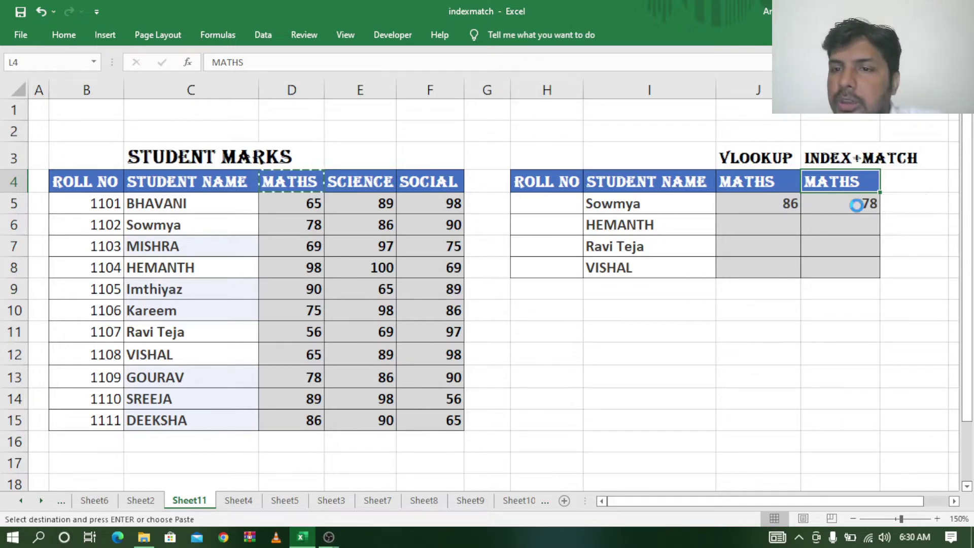
key("ctrl+z")
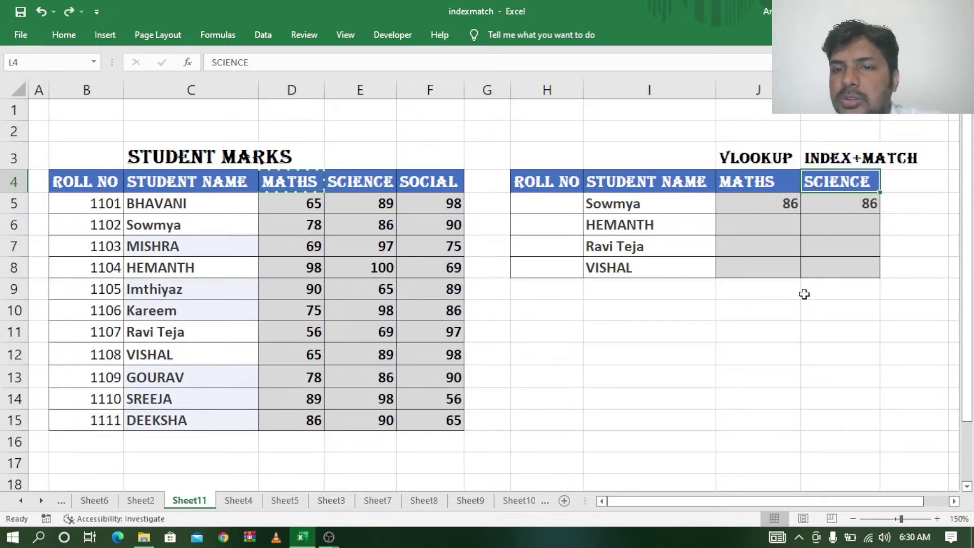
key("ctrl+z")
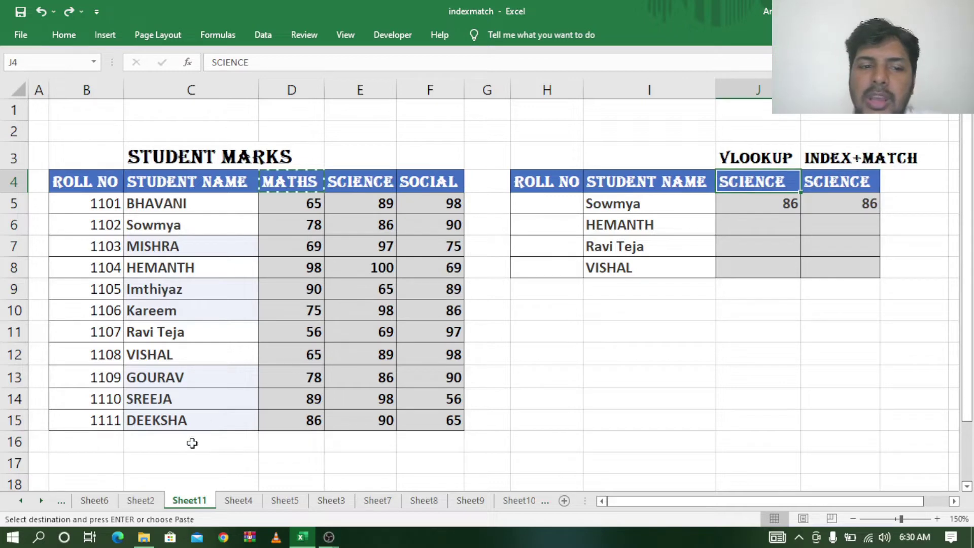
Step: On Sheet4, walk through the ease-of-understanding and insert/delete-column comparison points
left_click(238, 501)
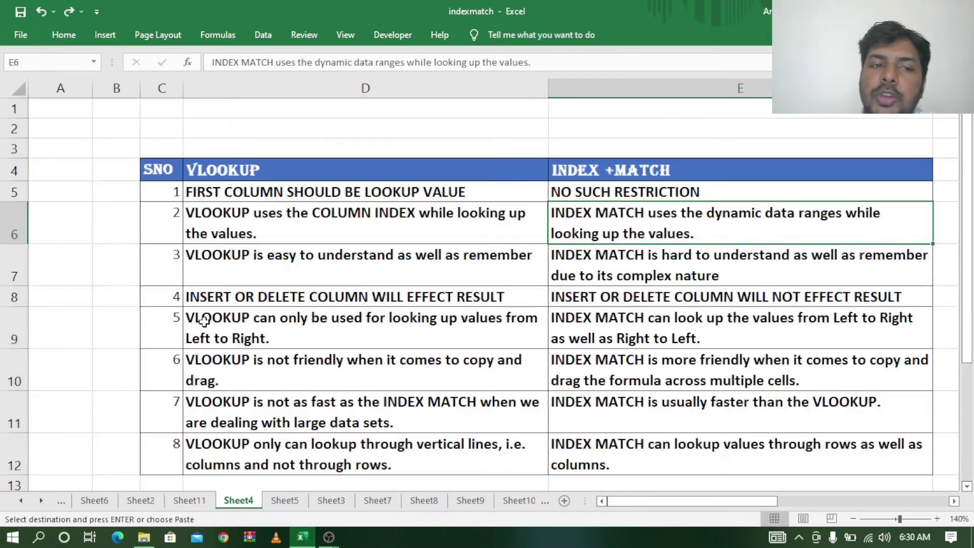
left_click(221, 267)
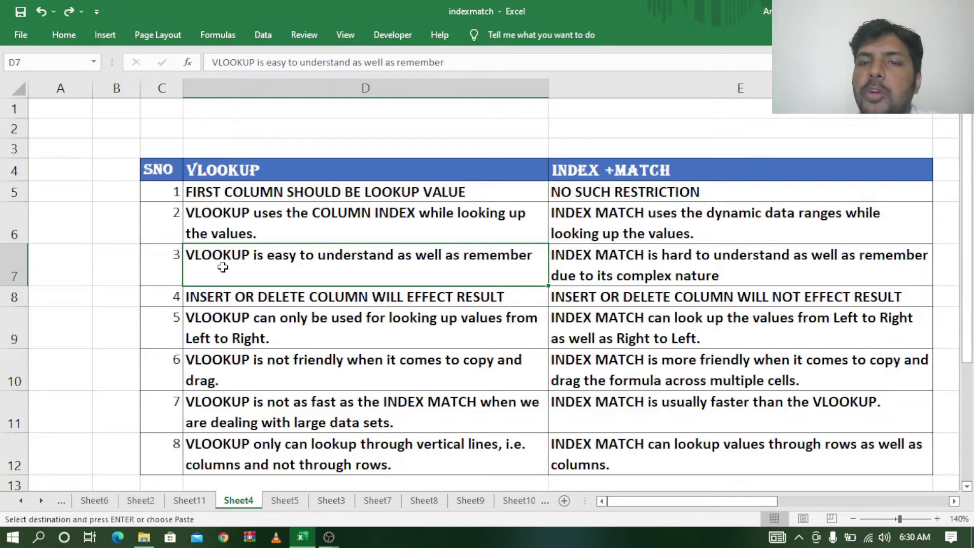
left_click(634, 269)
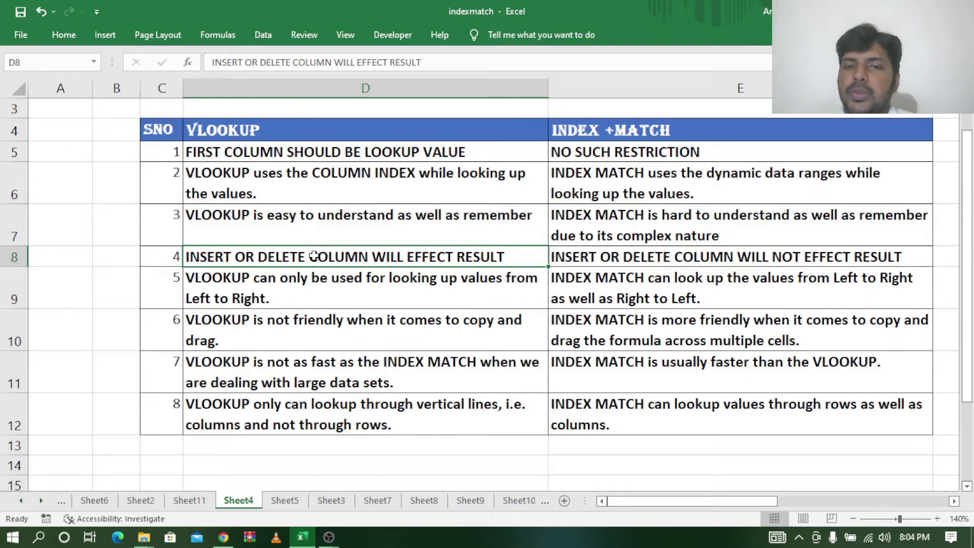
left_click(700, 257)
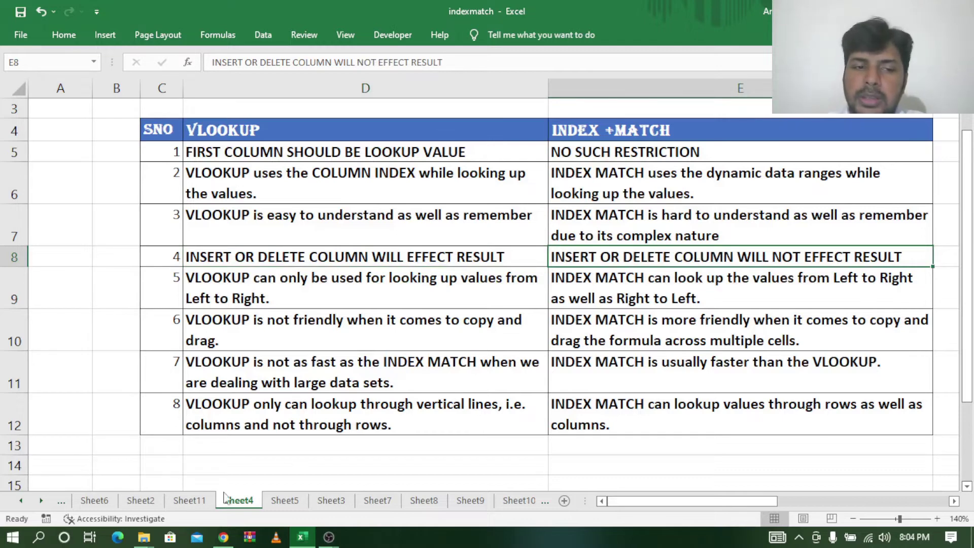
Step: Delete the MATHS column D from the marks table on Sheet11
left_click(189, 501)
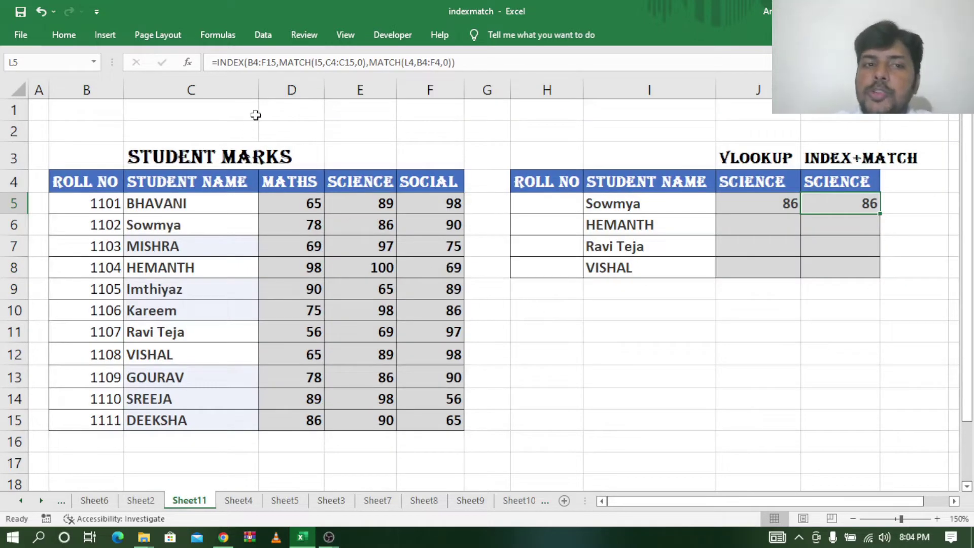
left_click(305, 88)
right_click(304, 88)
left_click(335, 203)
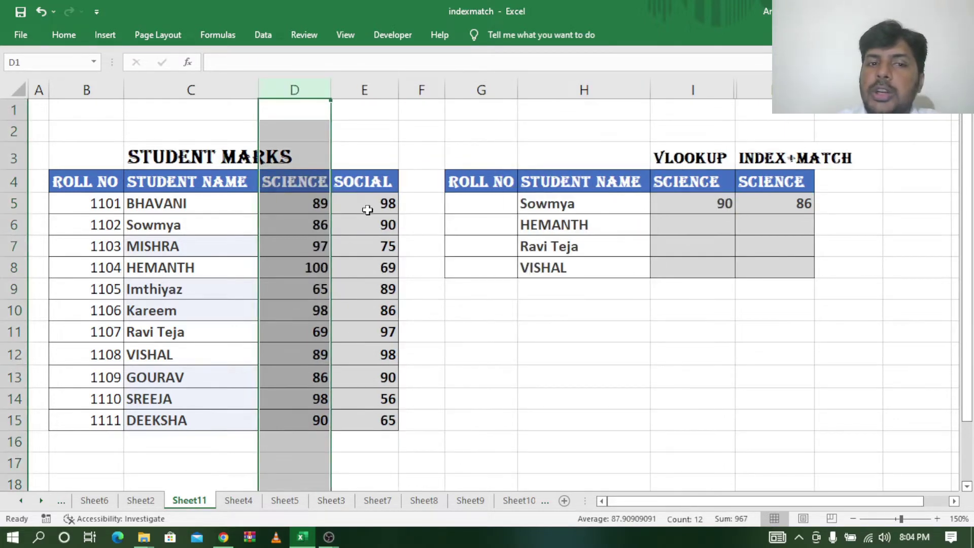
Step: Compare results: INDEX+MATCH still returns Sowmya's 86 while VLOOKUP now returns 90
left_click(776, 180)
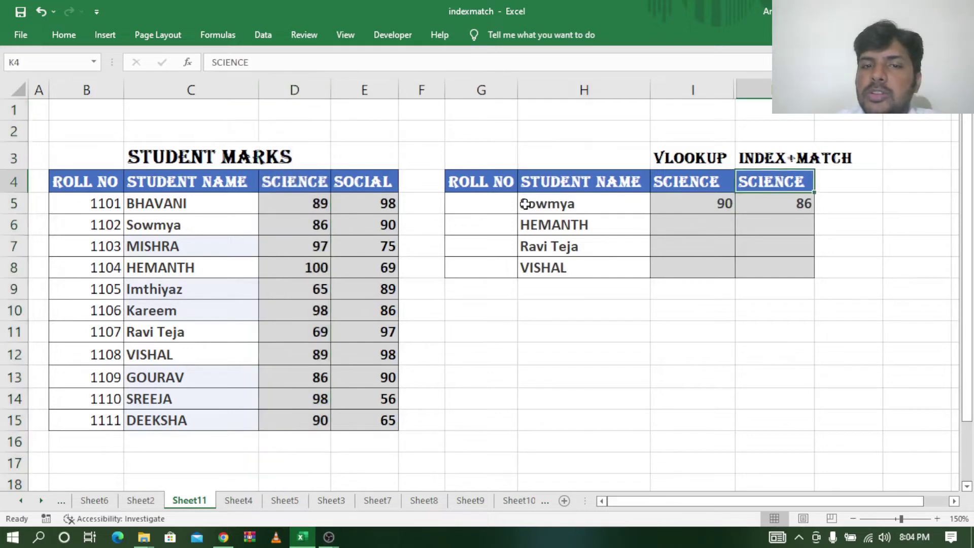
left_click(802, 203)
left_click(312, 227)
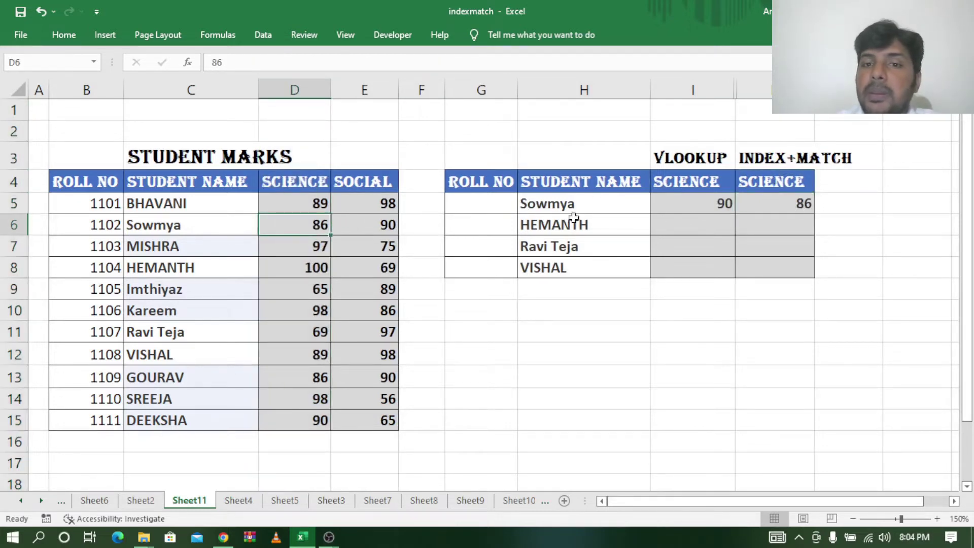
left_click(704, 206)
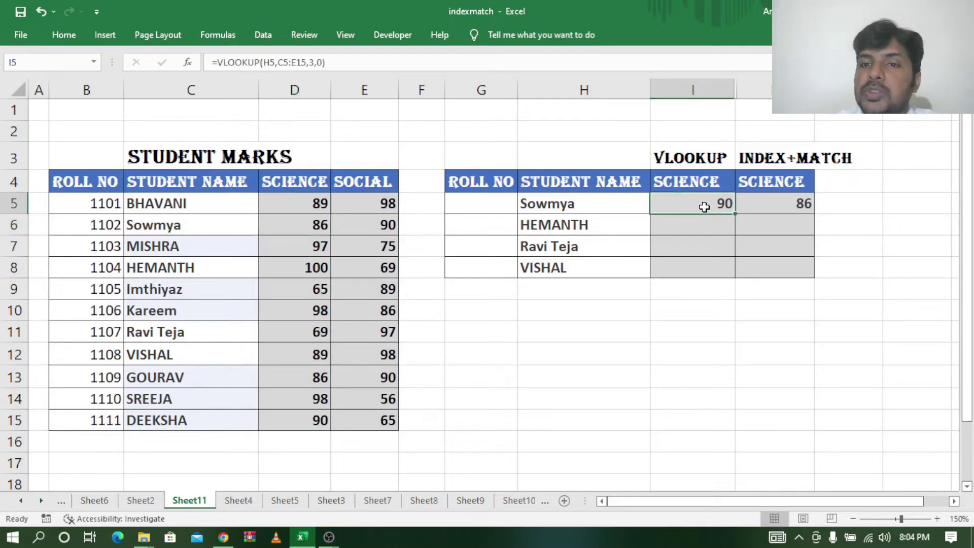
double_click(704, 206)
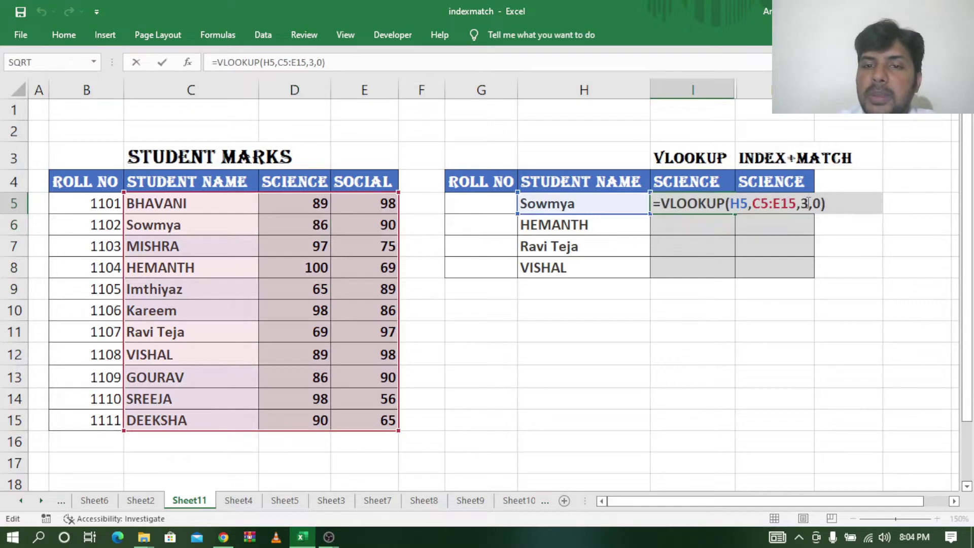
key("Return")
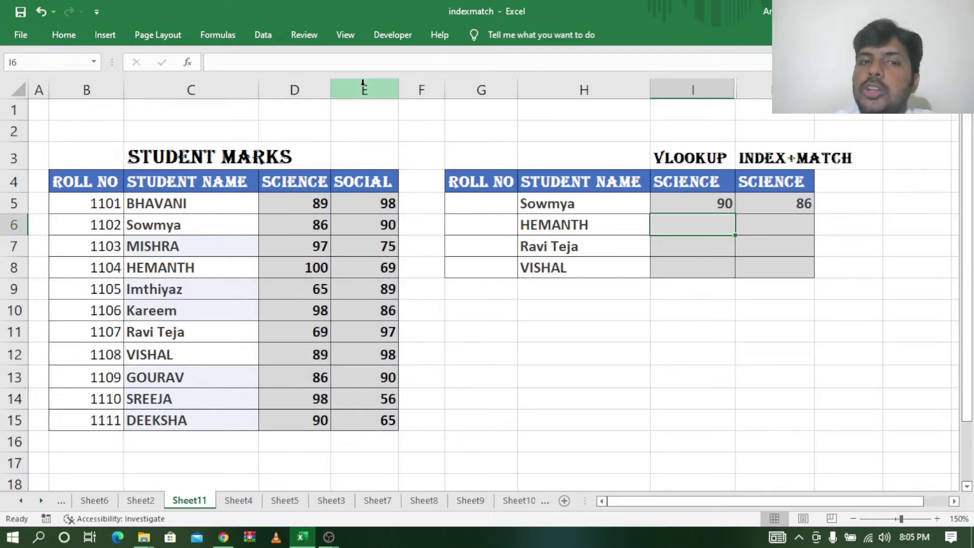
Step: Inspect the VLOOKUP and INDEX+MATCH formulas to show how their ranges shifted
left_click(697, 204)
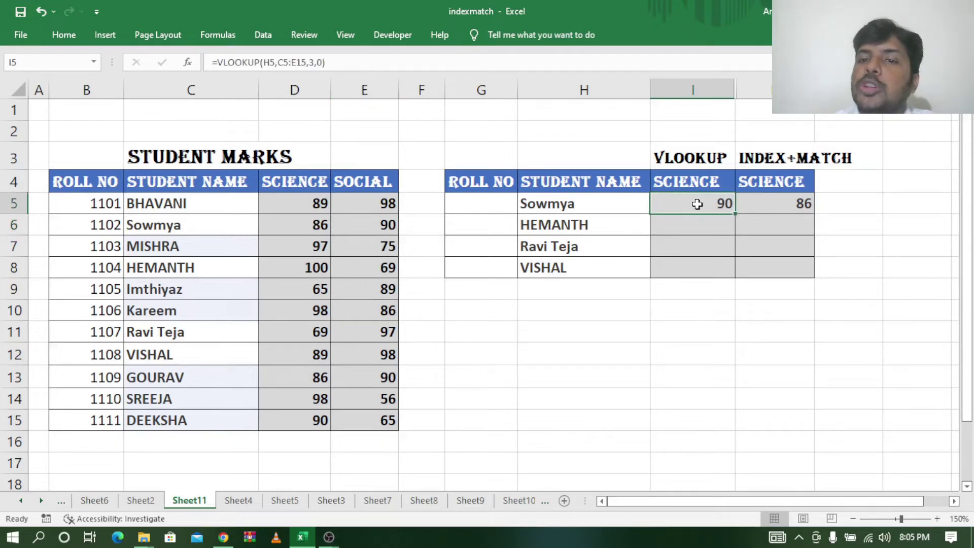
left_click(779, 204)
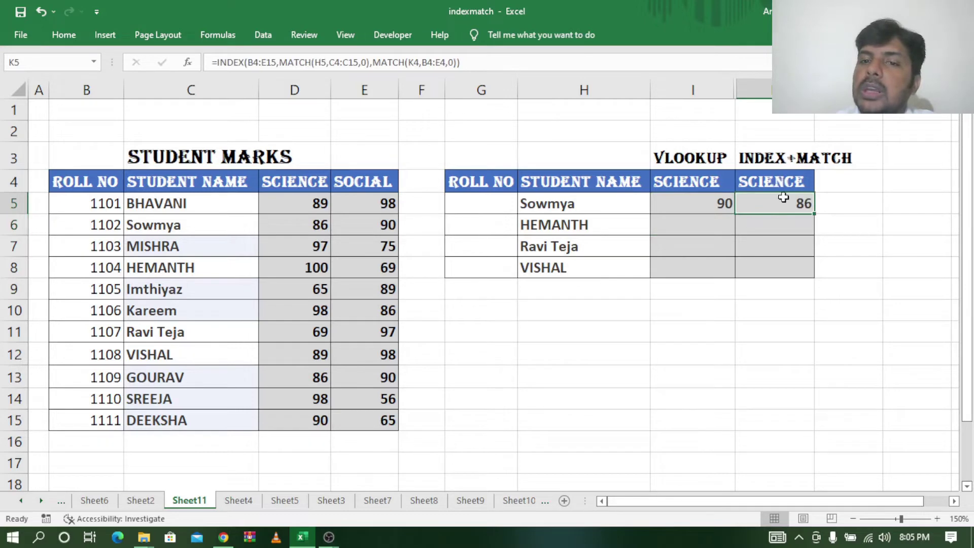
double_click(785, 203)
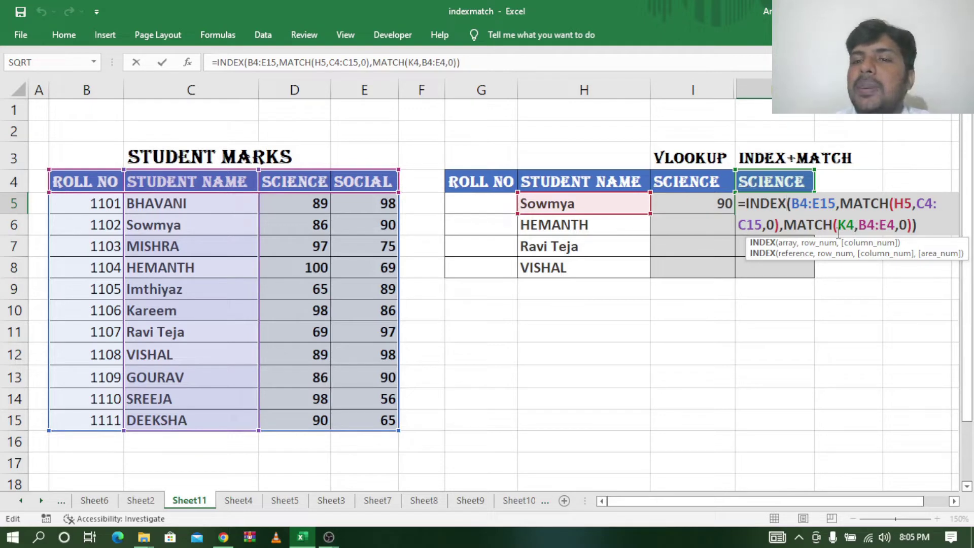
key("Return")
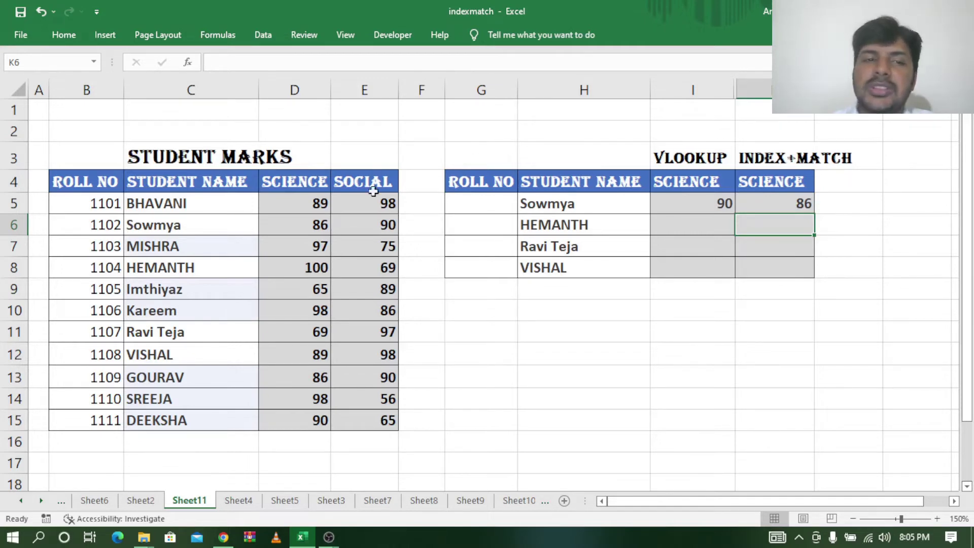
Step: Undo the changes to restore the deleted MATHS column
left_click(652, 314)
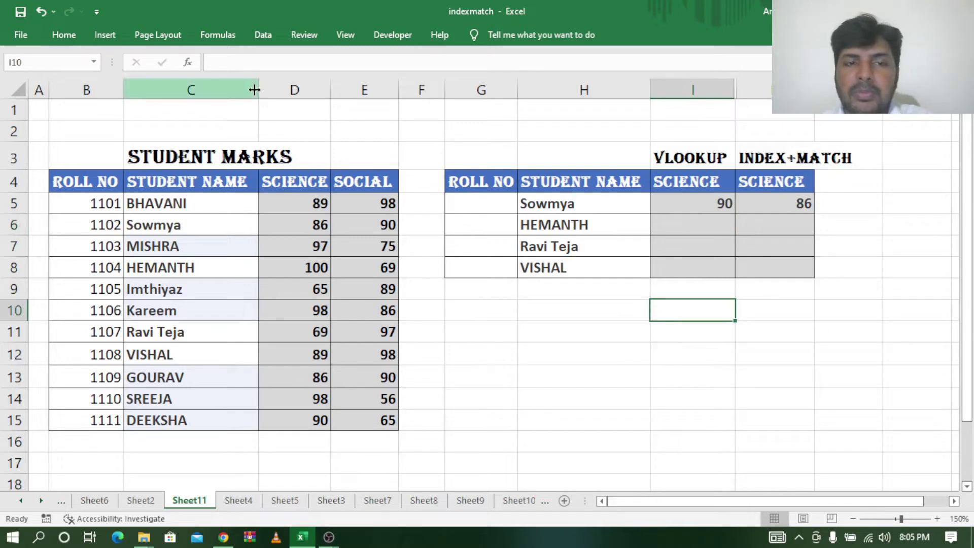
key("ctrl+z")
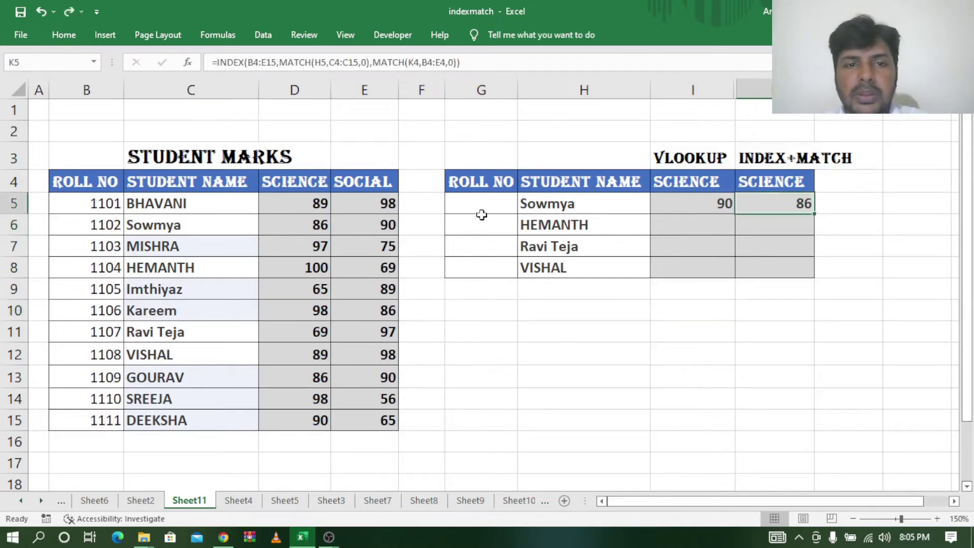
left_click(529, 333)
key("ctrl+z")
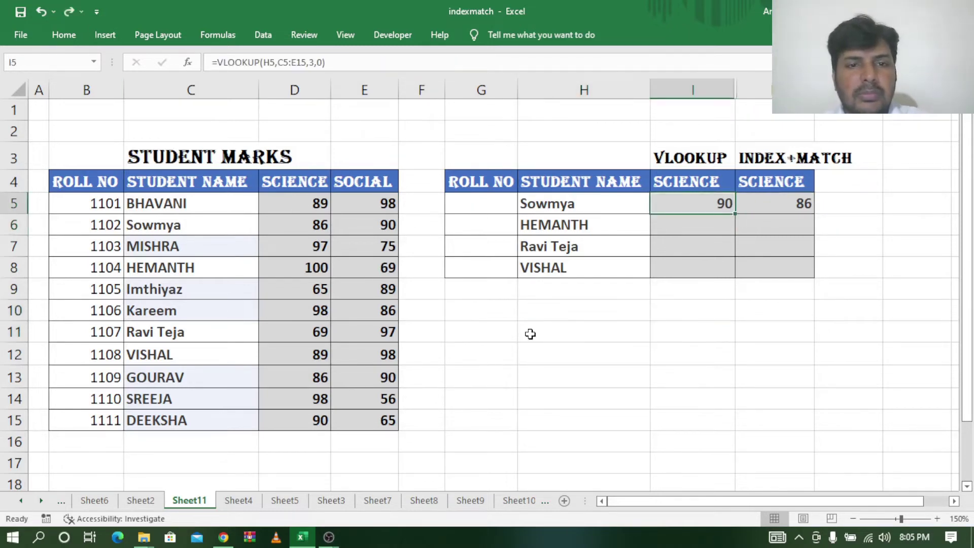
key("ctrl+z")
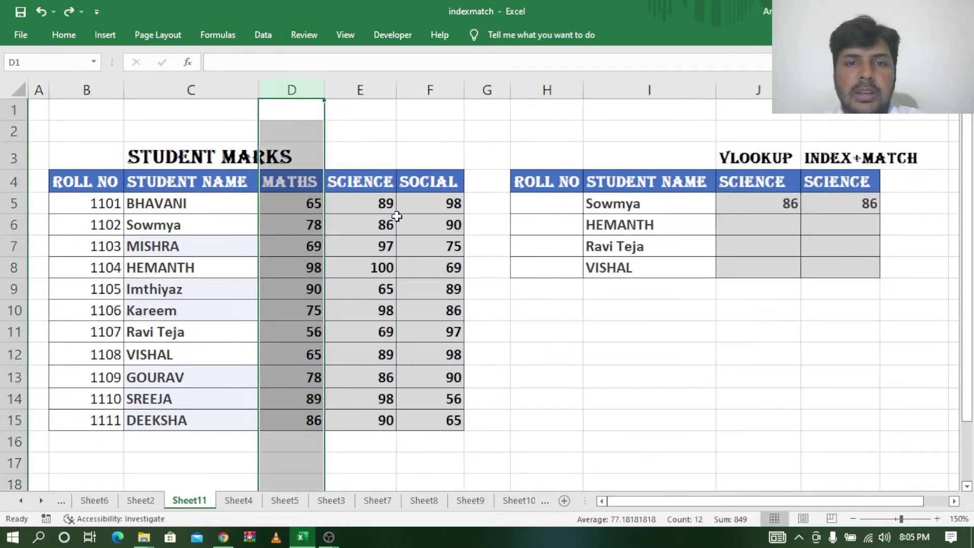
Step: Confirm VLOOKUP reads 86, then show Sheet4's D9 point that VLOOKUP looks only left-to-right
left_click(761, 197)
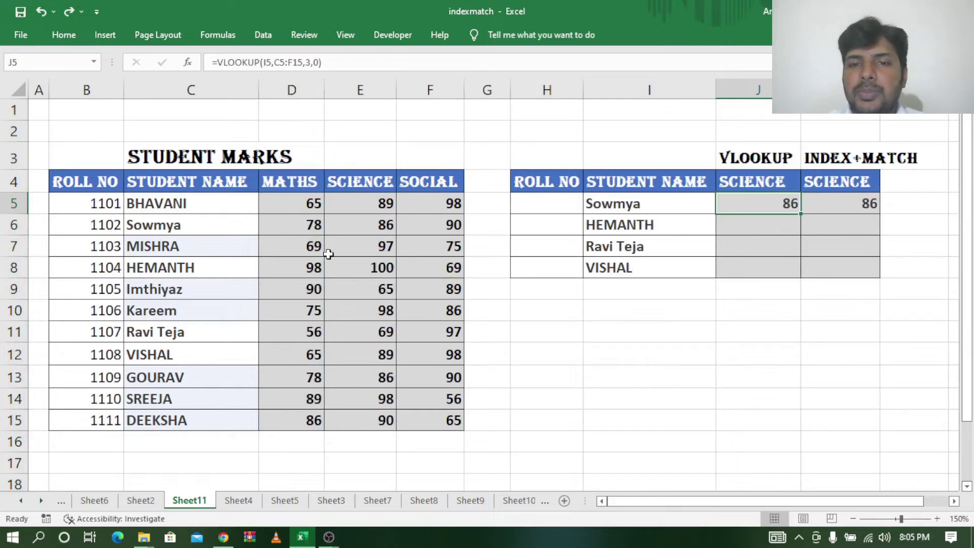
left_click(238, 501)
left_click(217, 287)
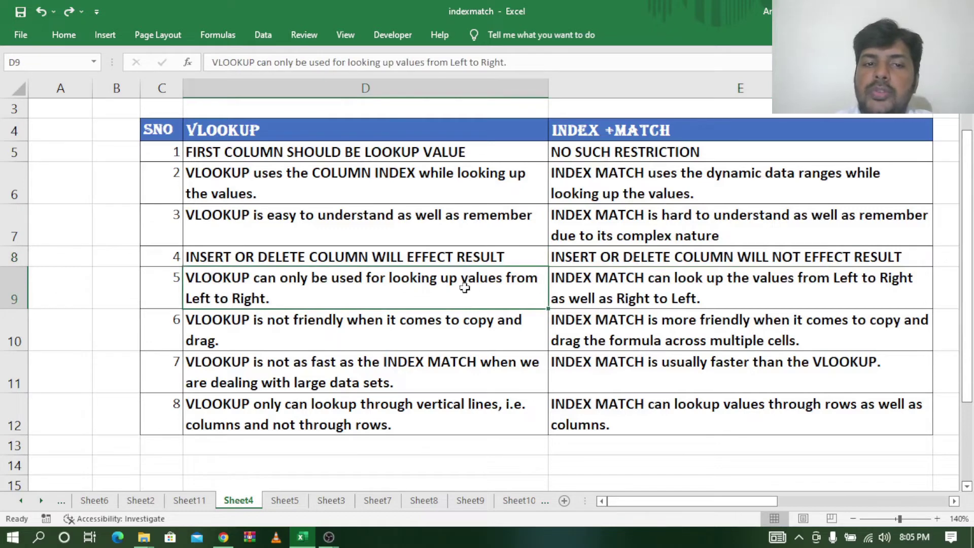
left_click(797, 291)
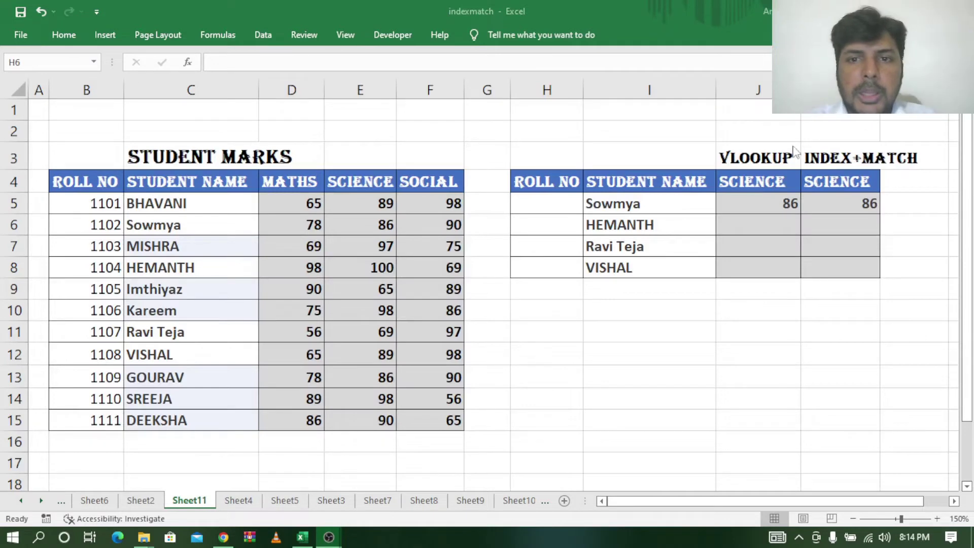
left_click(626, 204)
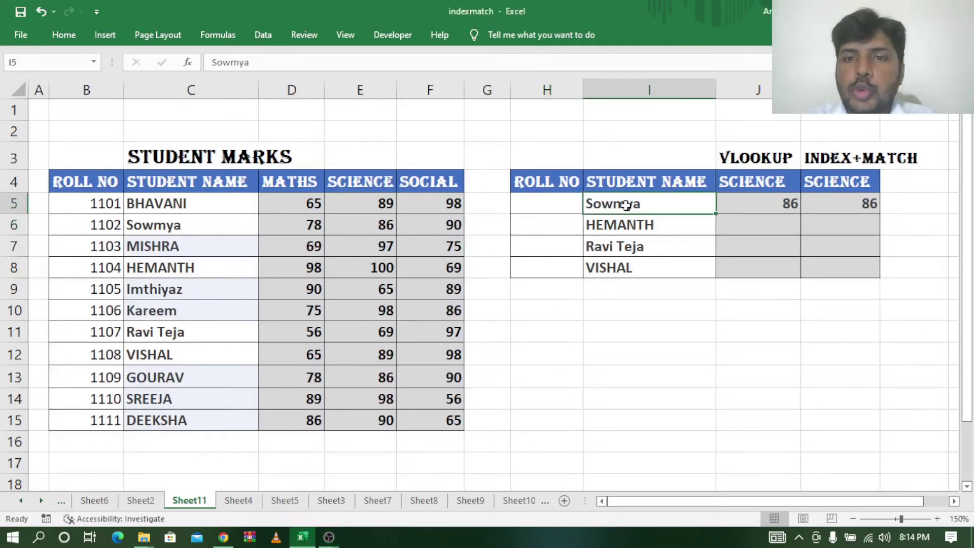
left_click_drag(670, 206, 846, 203)
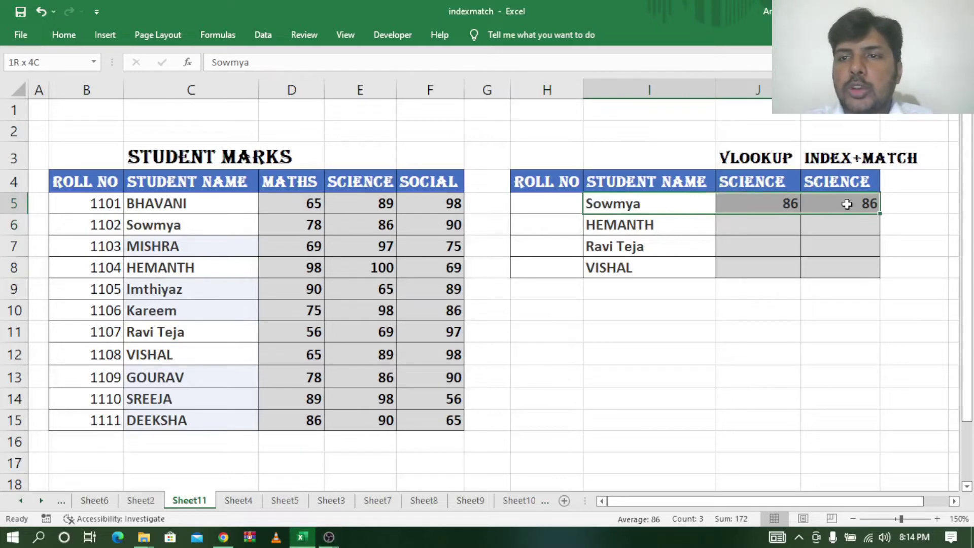
left_click(169, 204)
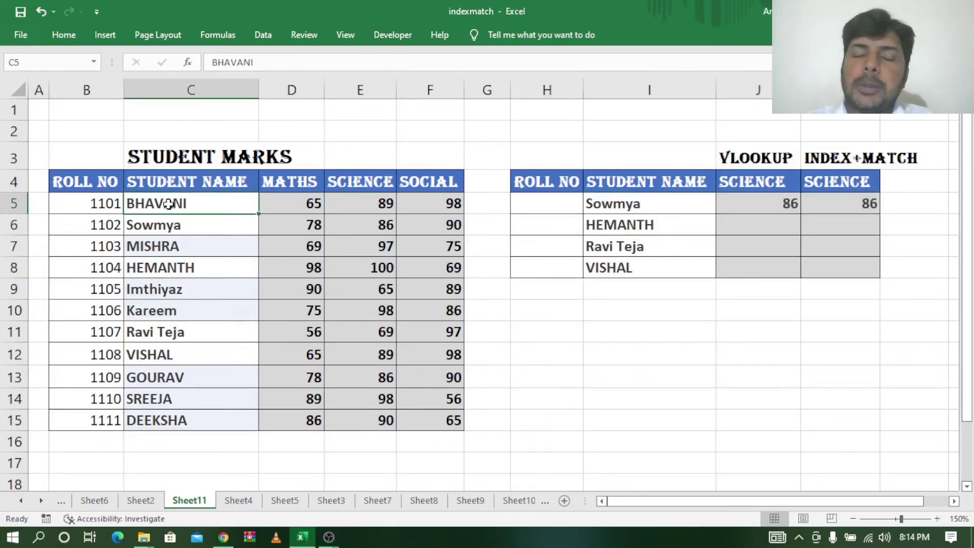
left_click_drag(168, 204, 438, 197)
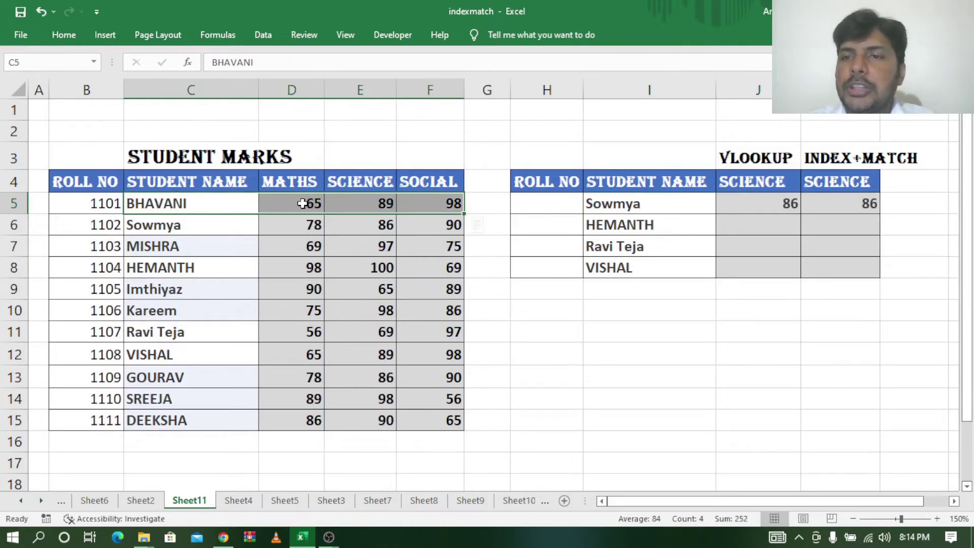
left_click(561, 212)
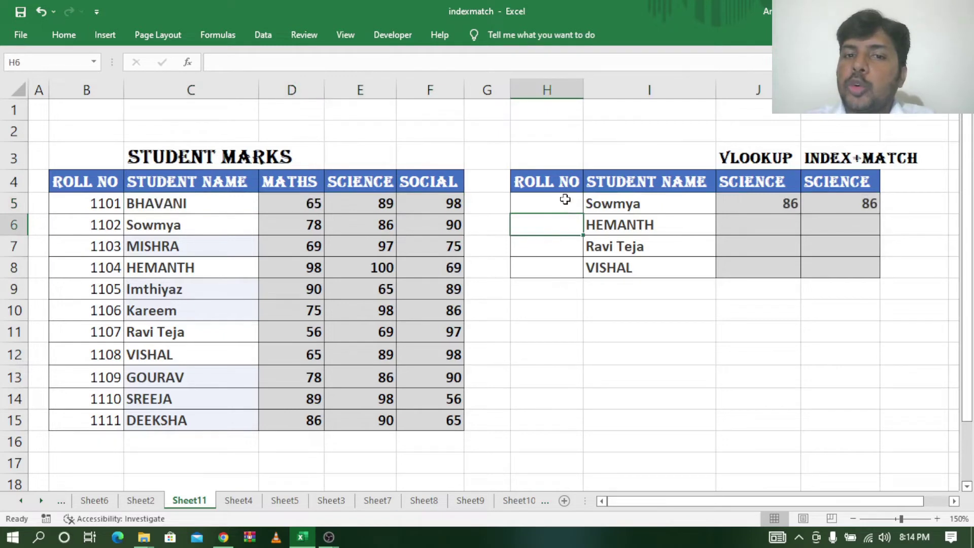
left_click(565, 203)
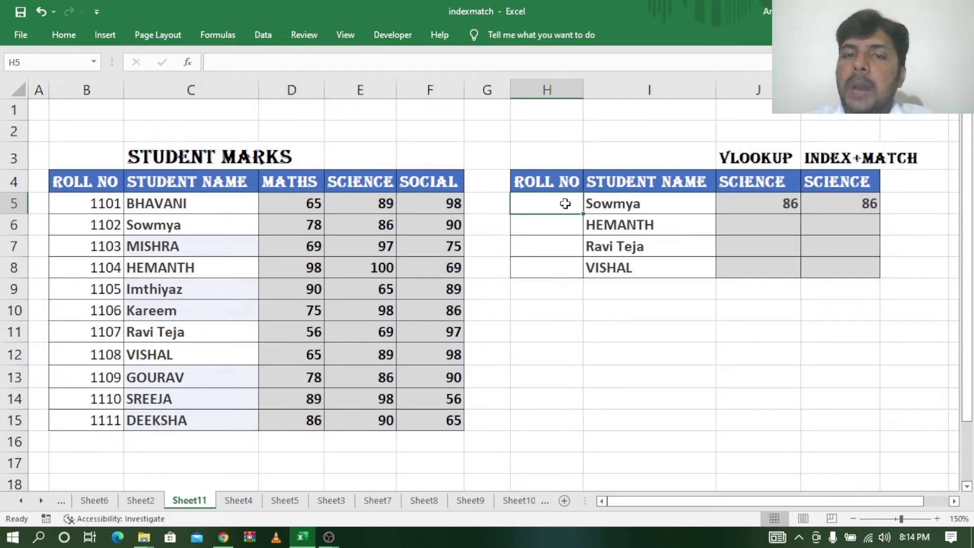
left_click(218, 203)
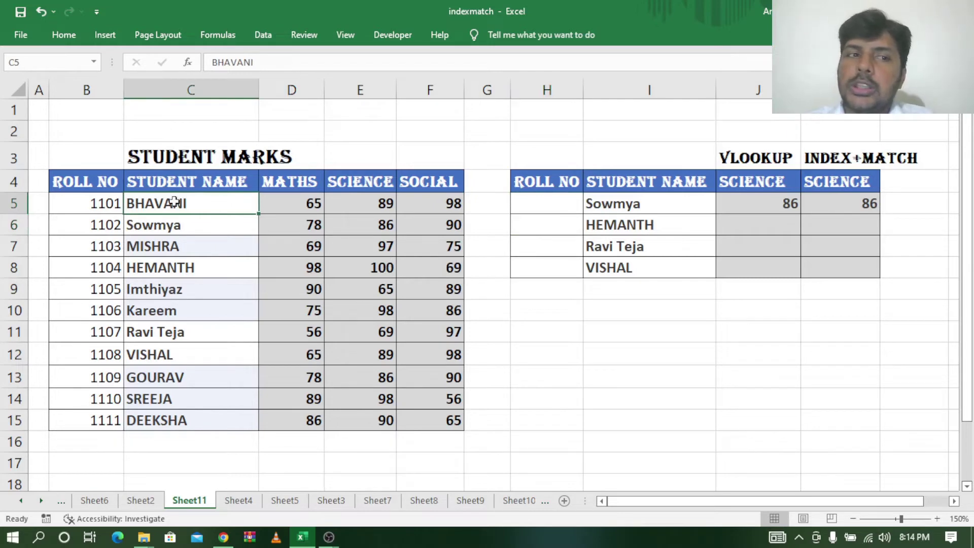
left_click_drag(218, 203, 80, 198)
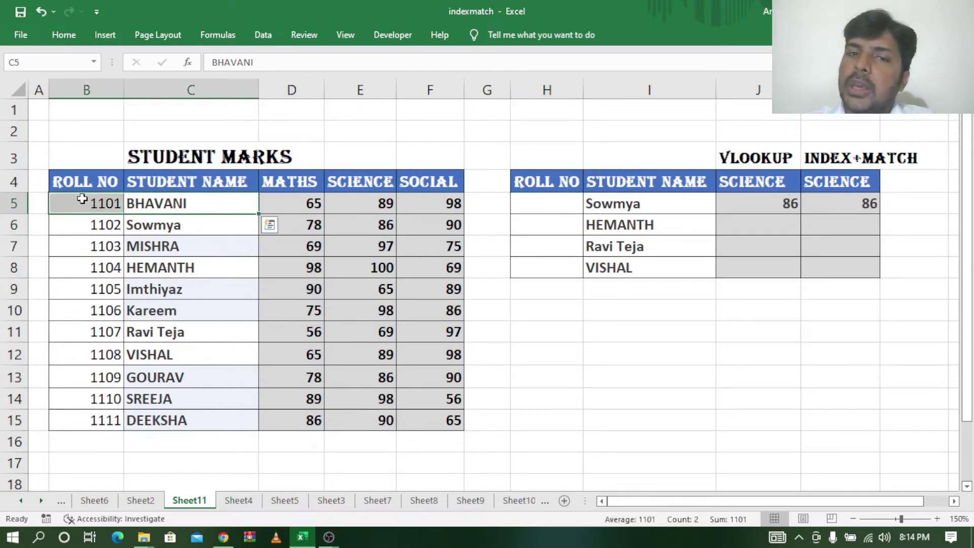
left_click(554, 200)
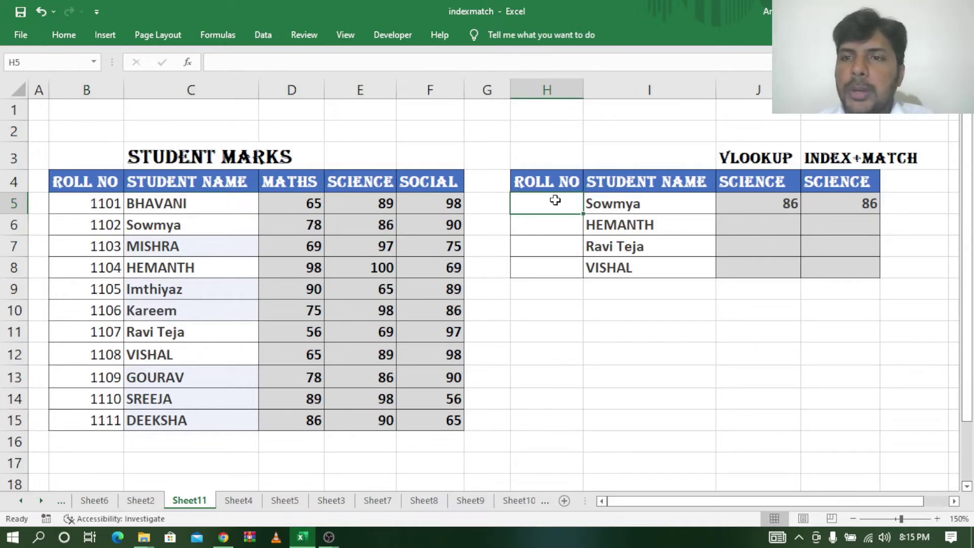
Step: Enter =INDEX(B4:F15,MATCH(I5,C4:C15,0),MATCH(H4,B4:F4,0)) in H5, returning roll number 1102
type("=i")
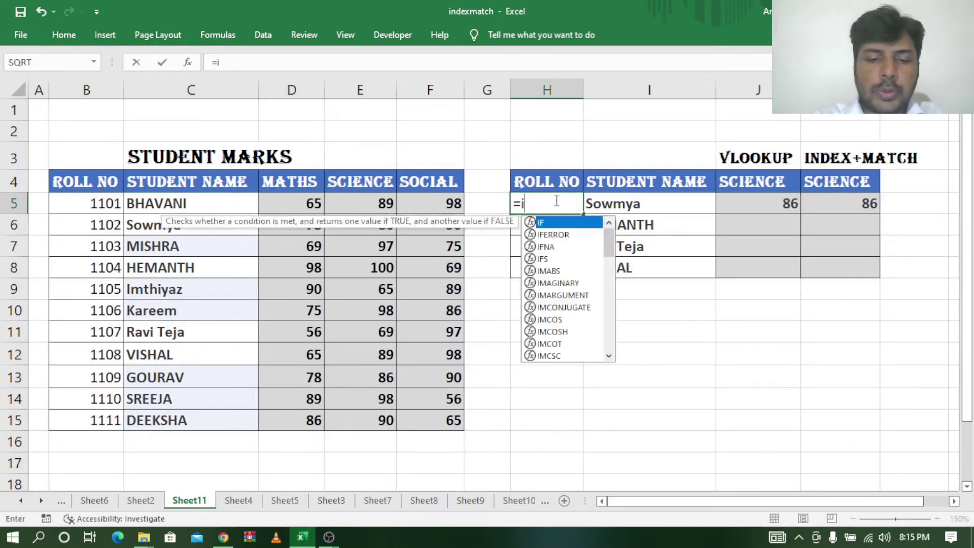
type("nd")
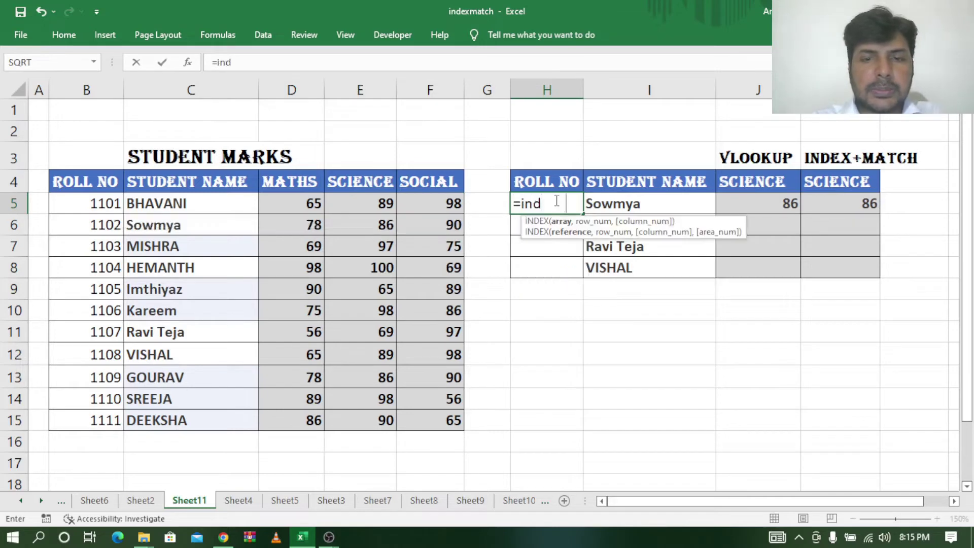
key("Tab")
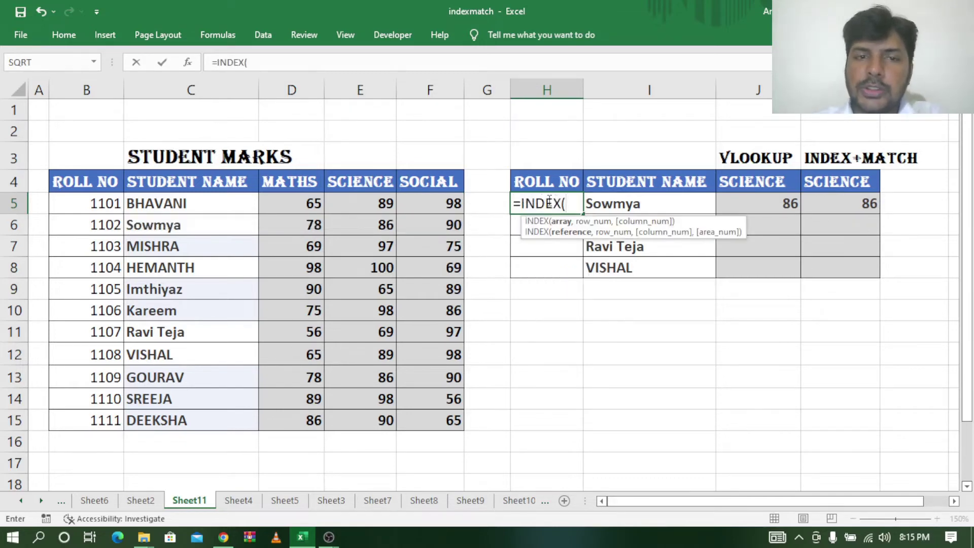
mouse_move(61, 184)
left_mouse_down()
mouse_move(436, 309)
mouse_move(436, 421)
left_mouse_up()
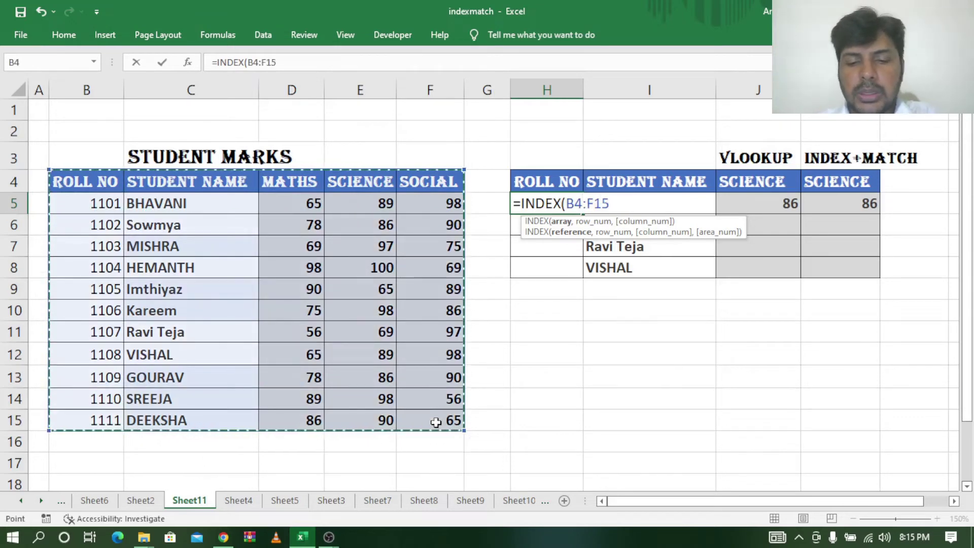
type(",")
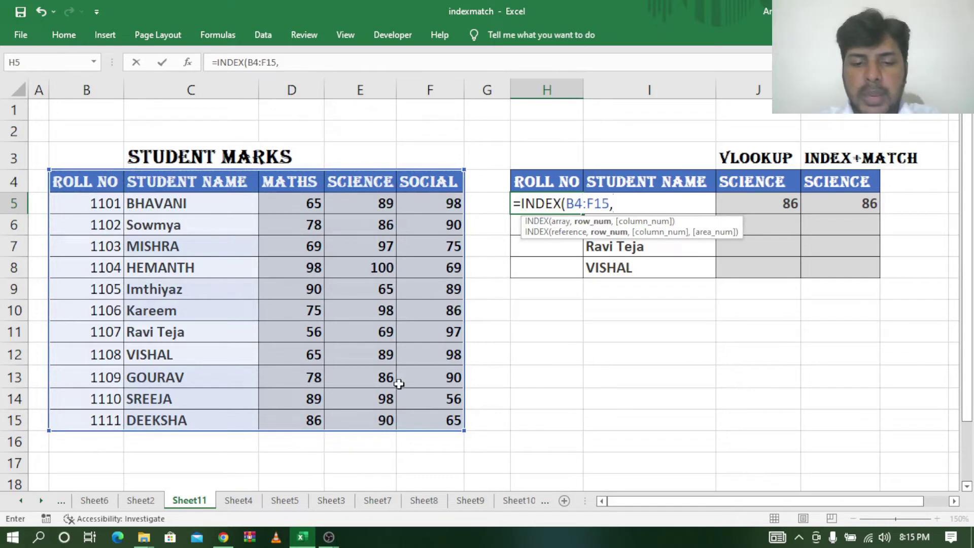
type("match")
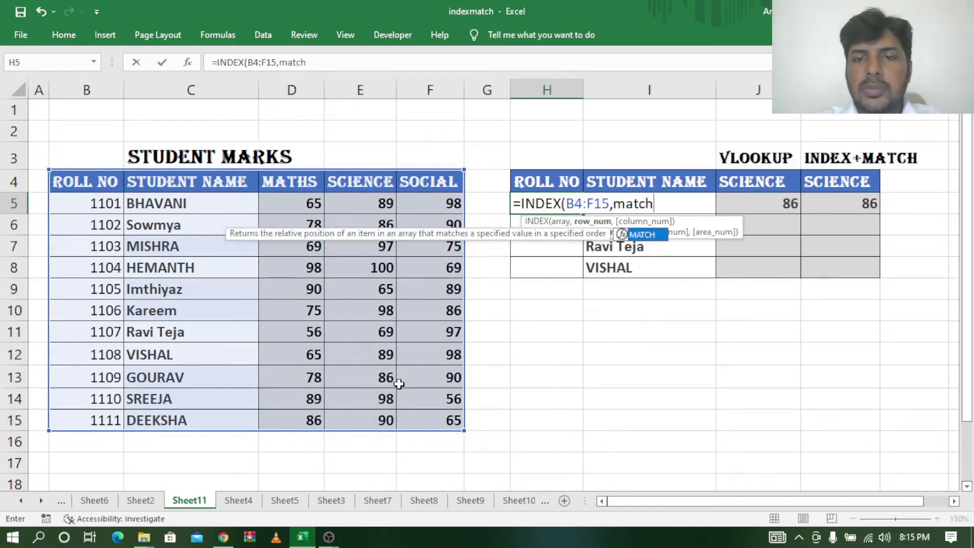
type("(")
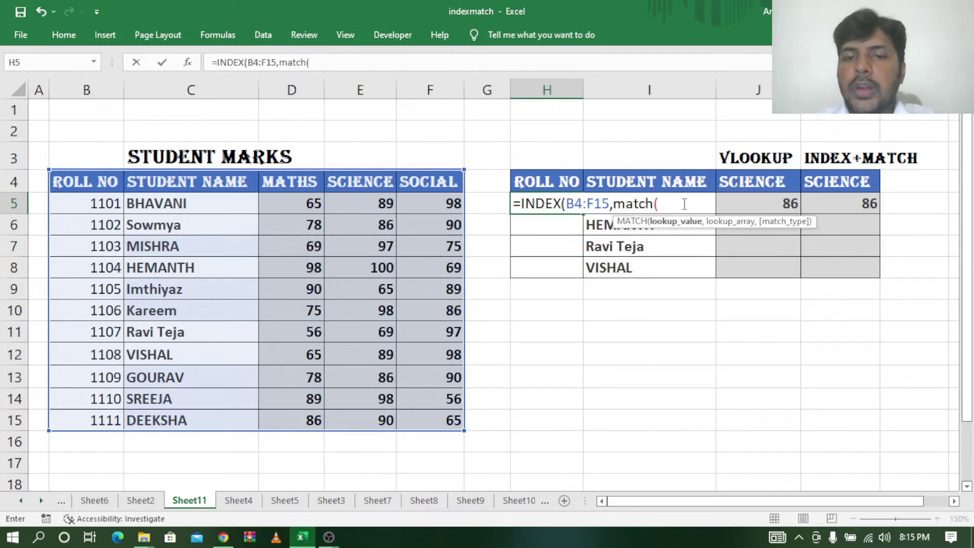
type("i5")
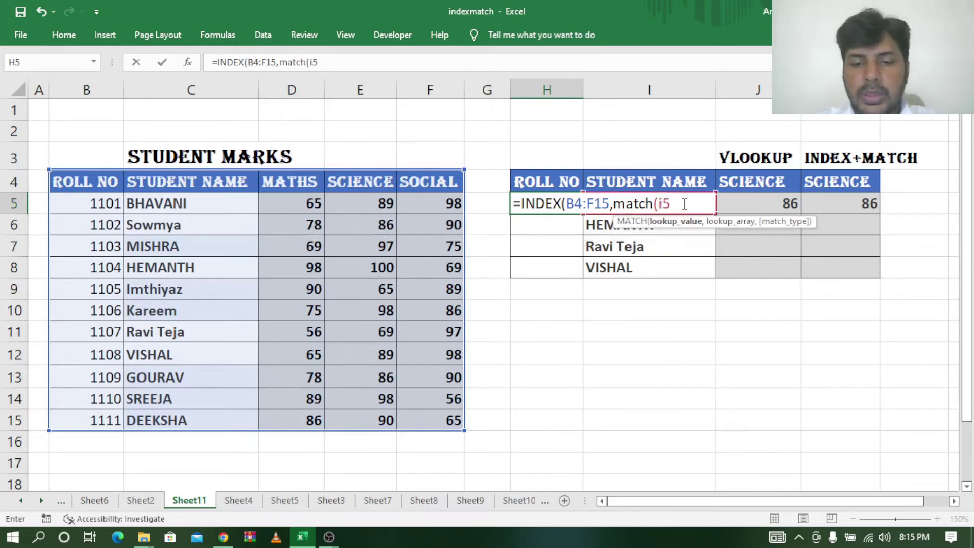
type(",")
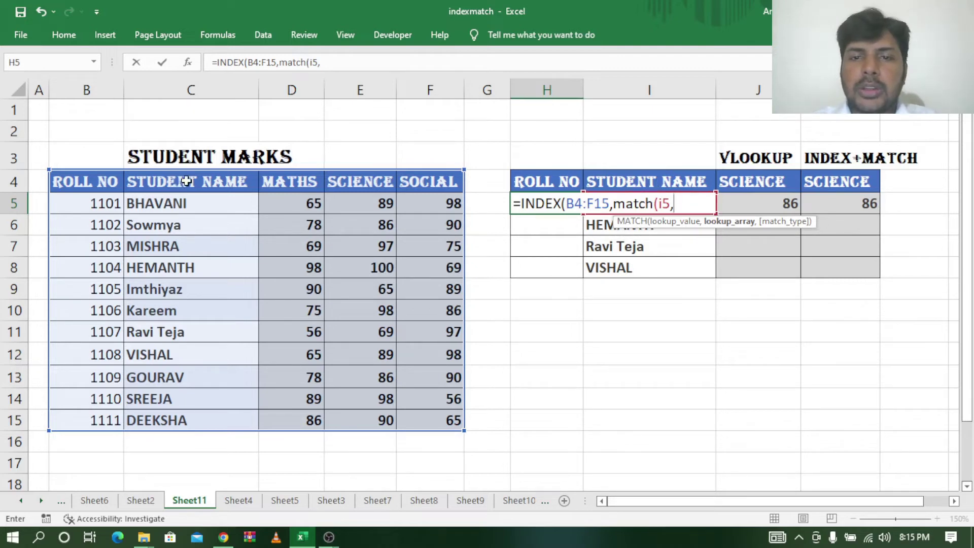
left_click_drag(186, 182, 183, 416)
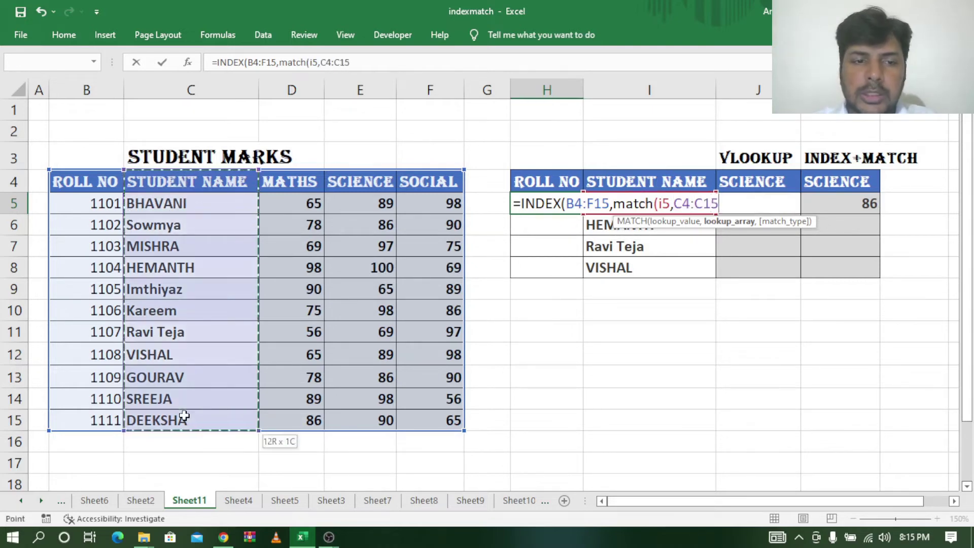
type(",")
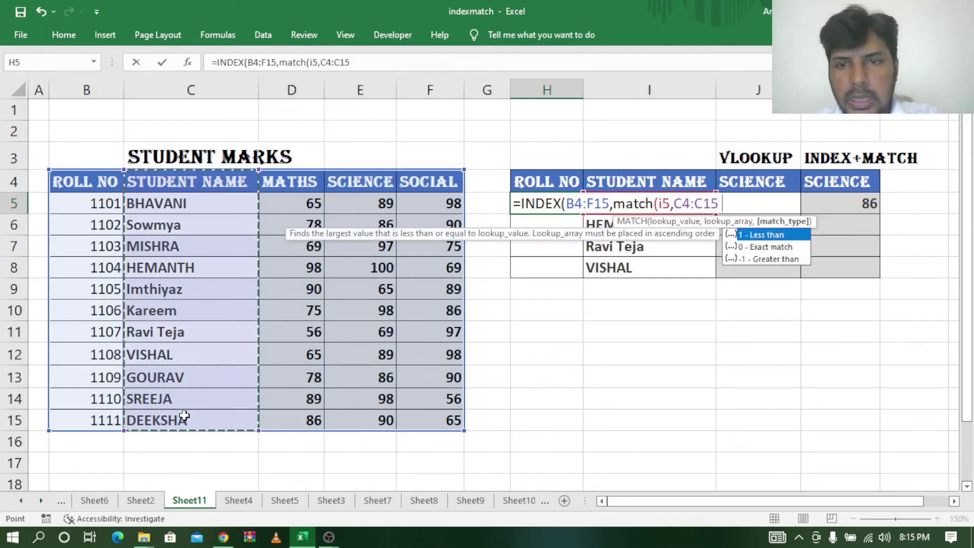
type("0")
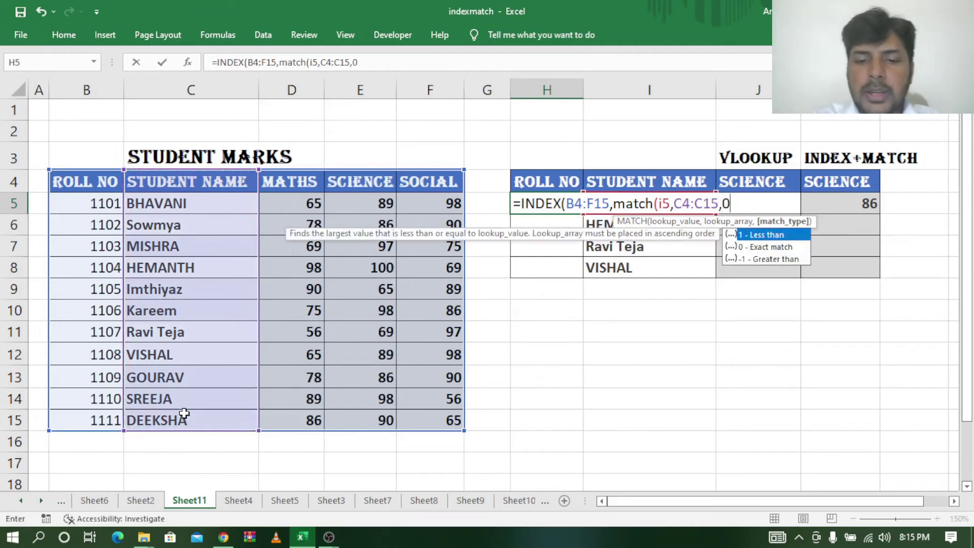
type(")")
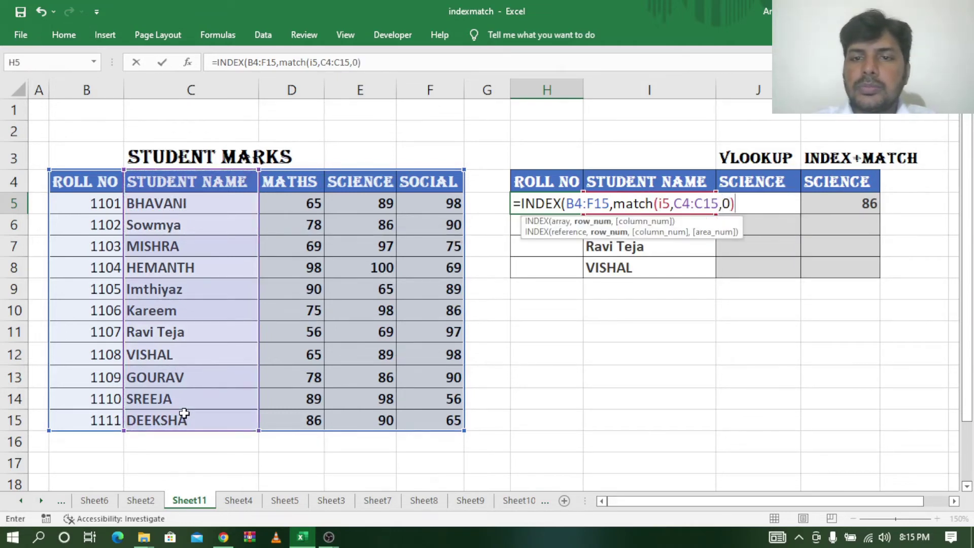
type(",")
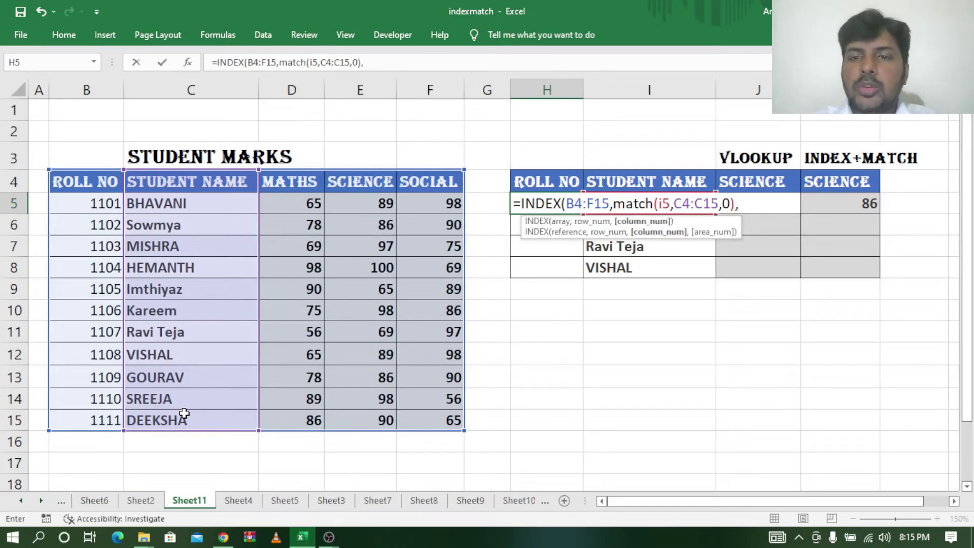
type("ma")
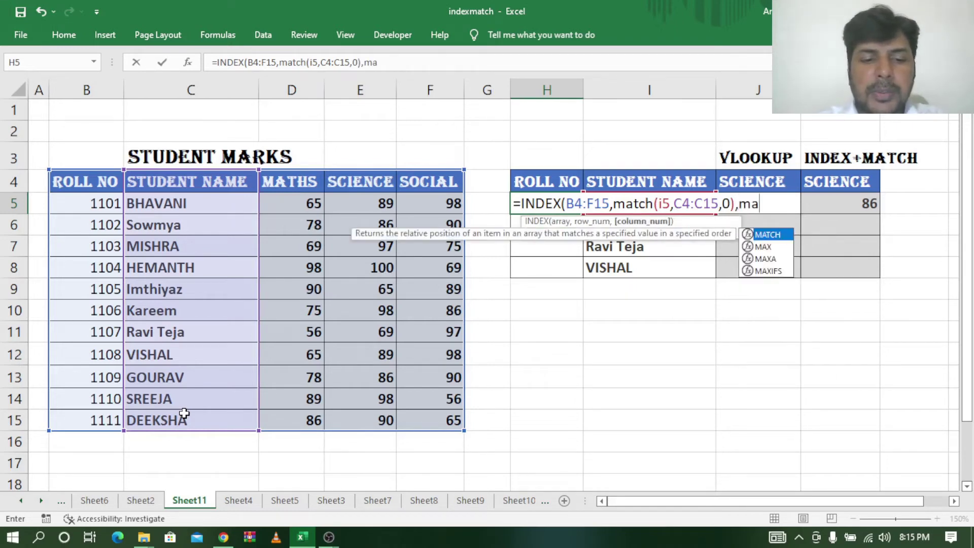
type("tch(")
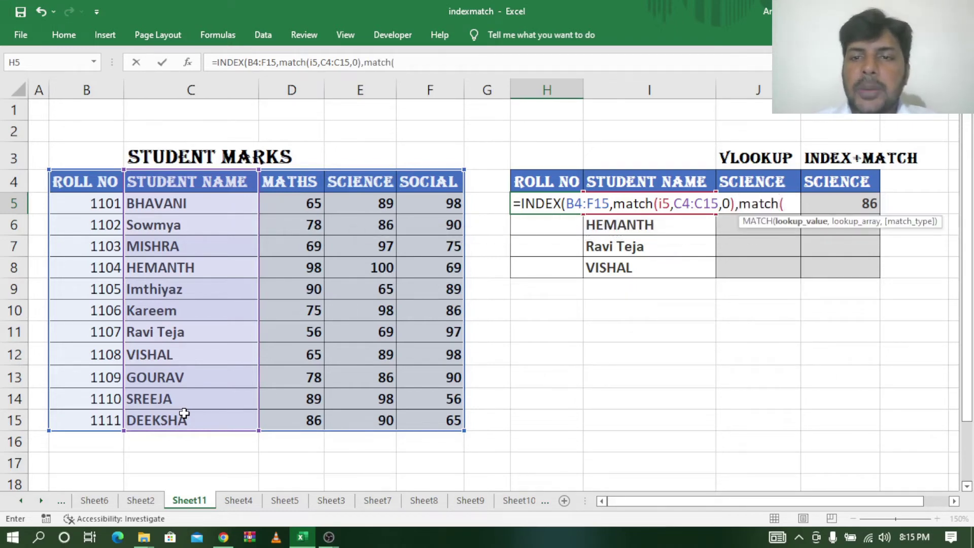
left_click(546, 181)
type(",")
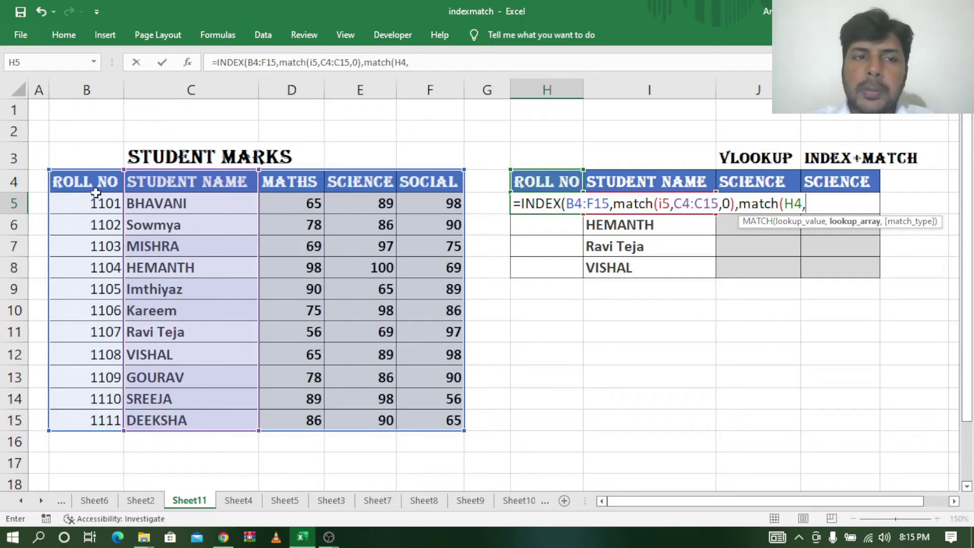
left_click_drag(58, 179, 456, 177)
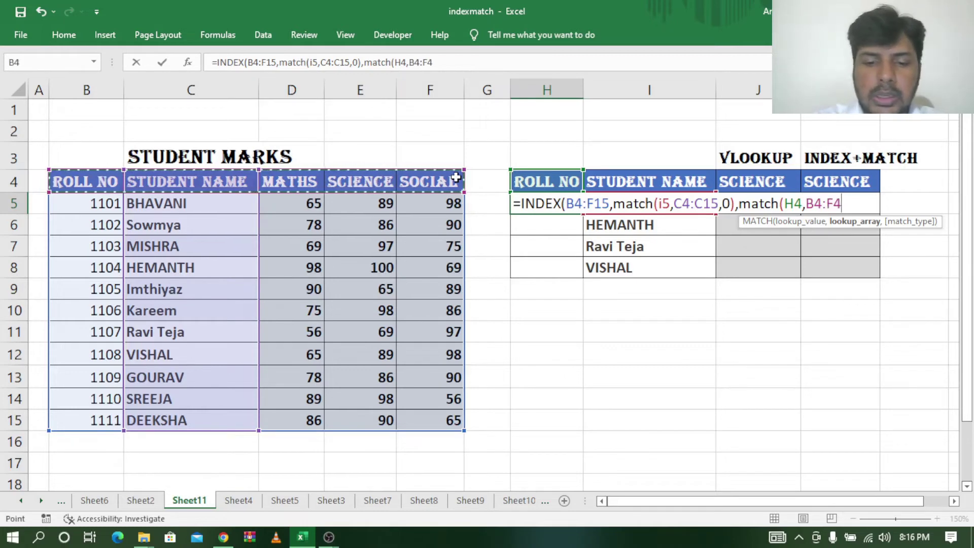
type(",0)")
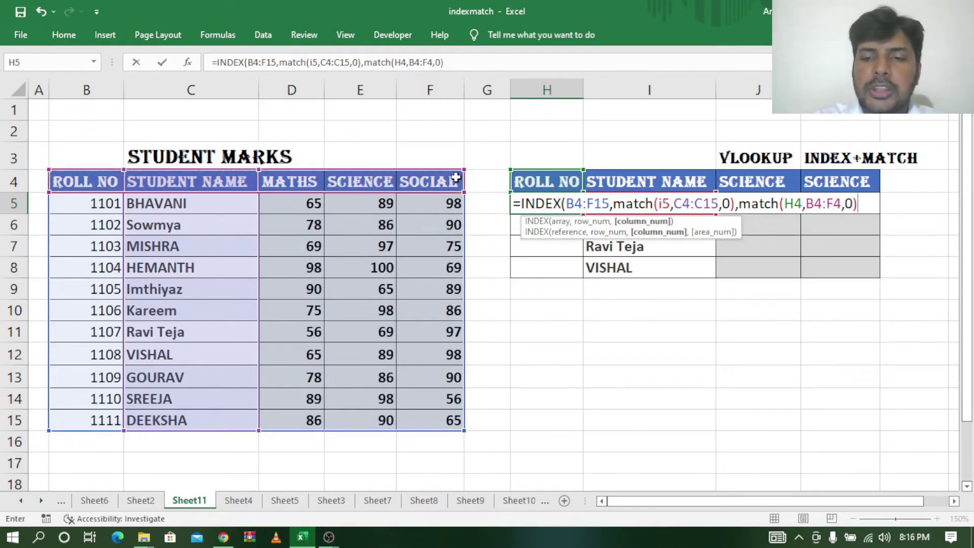
type(")")
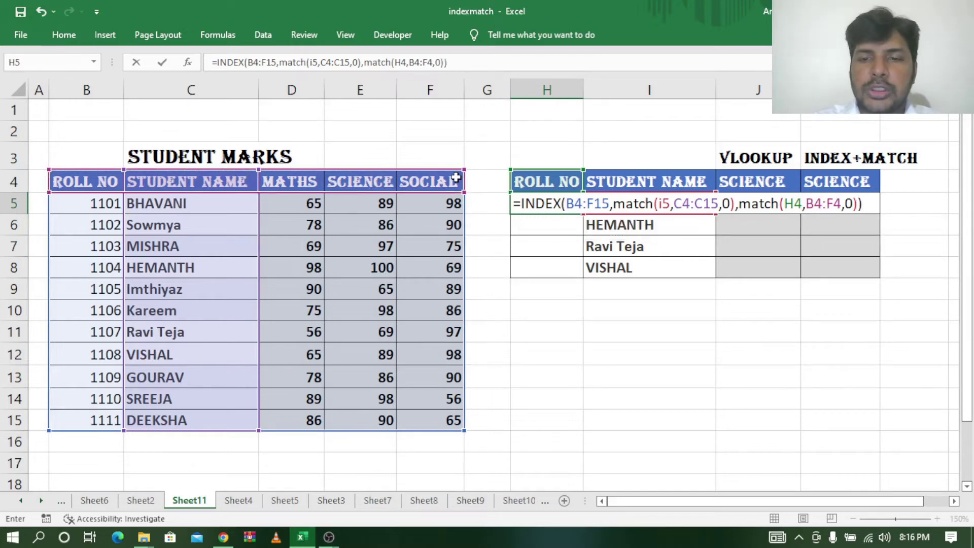
key("Return")
Step: Review Sheet4's copy-and-drag comparison in D10 and E10, then return to the student marks sheet
left_click(554, 207)
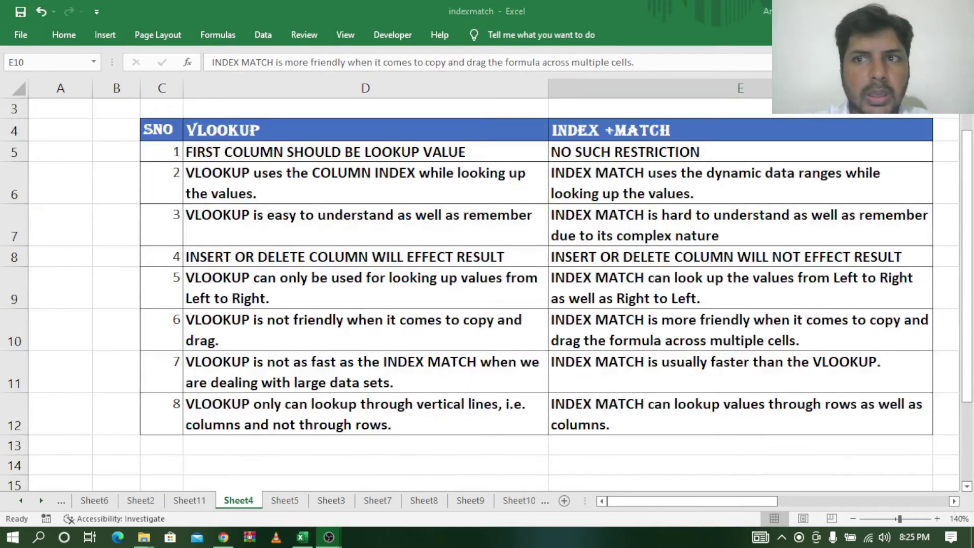
left_click(246, 323)
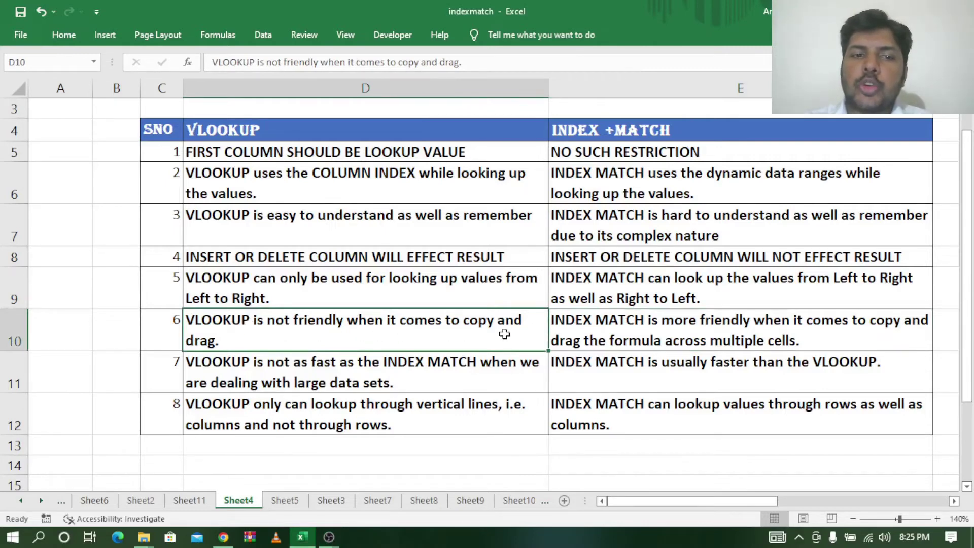
left_click(662, 330)
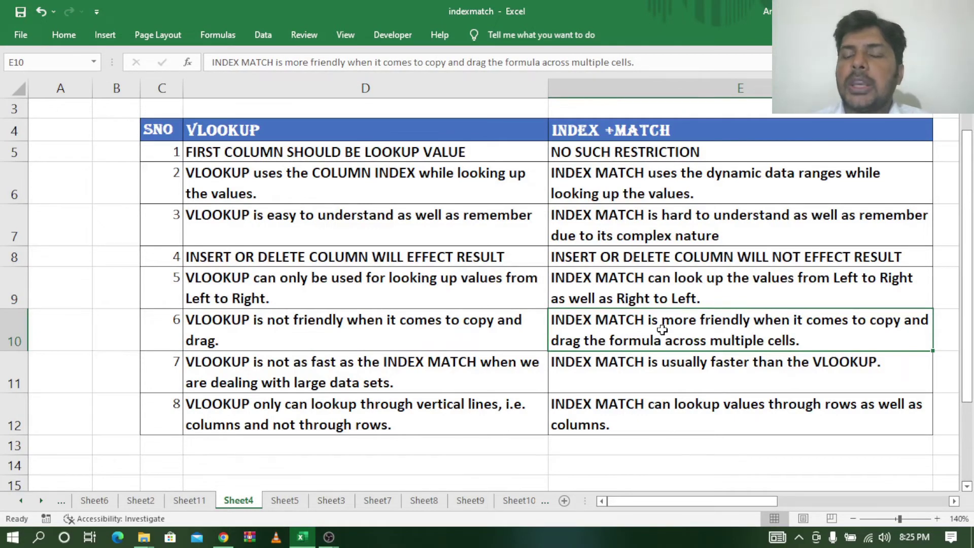
left_click(262, 325)
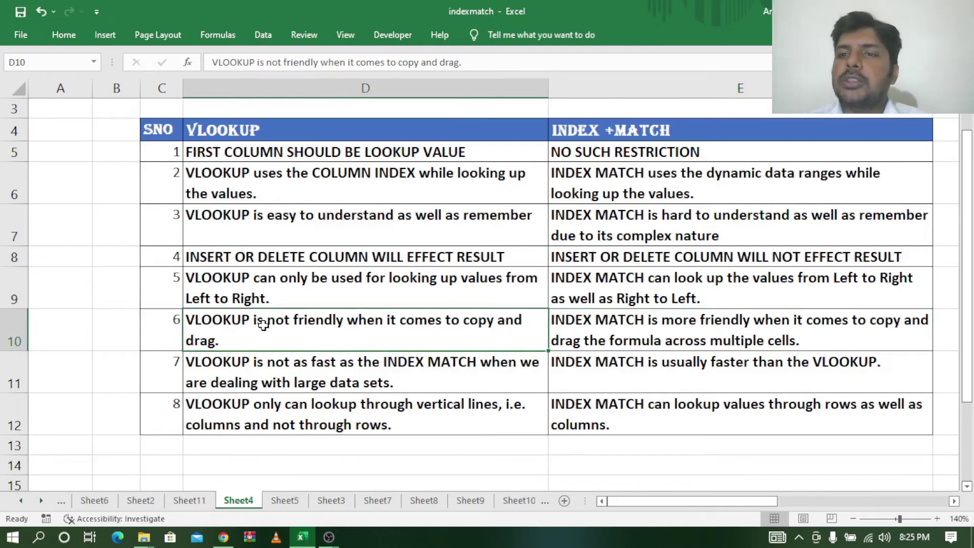
left_click(688, 330)
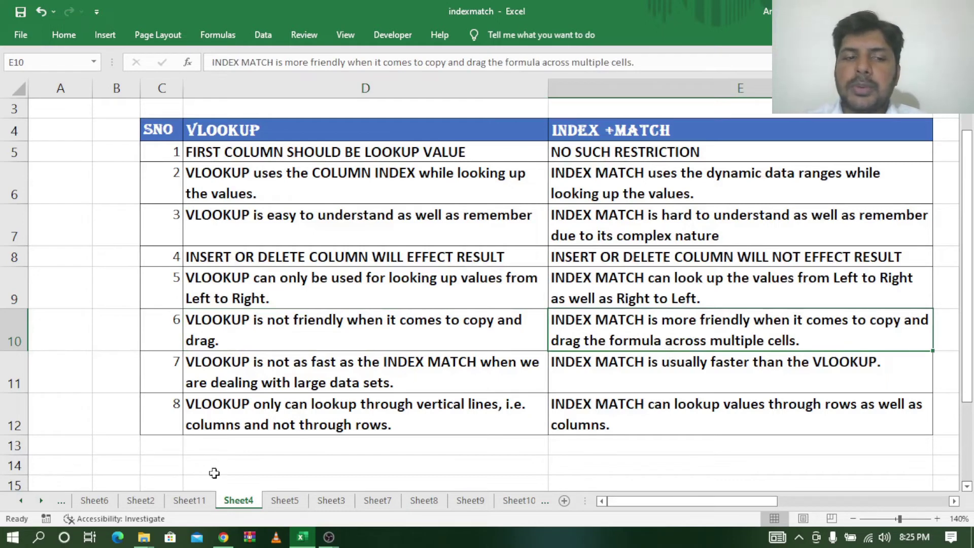
left_click(193, 501)
Step: Change J5's VLOOKUP table range to absolute $C$5:$F$15, keeping the result 86
left_click(779, 203)
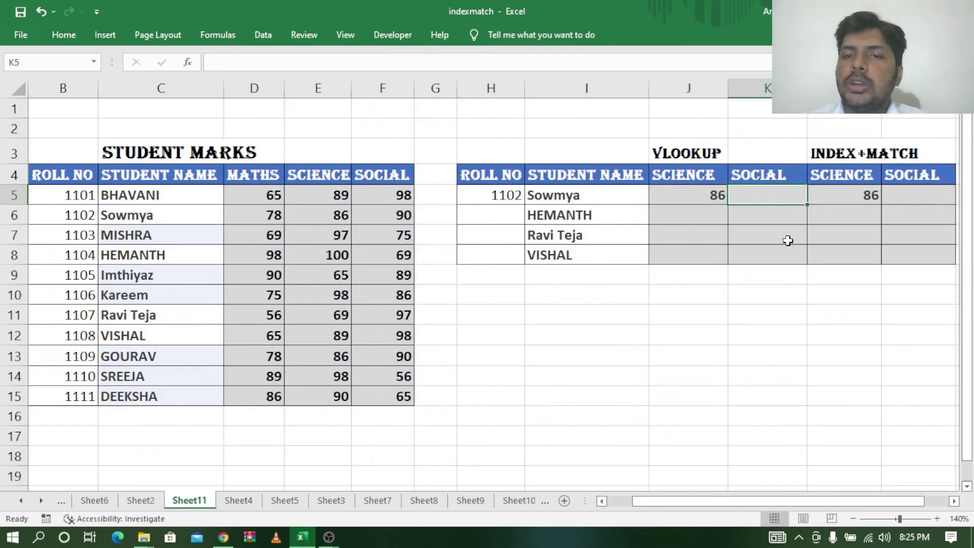
left_click(680, 193)
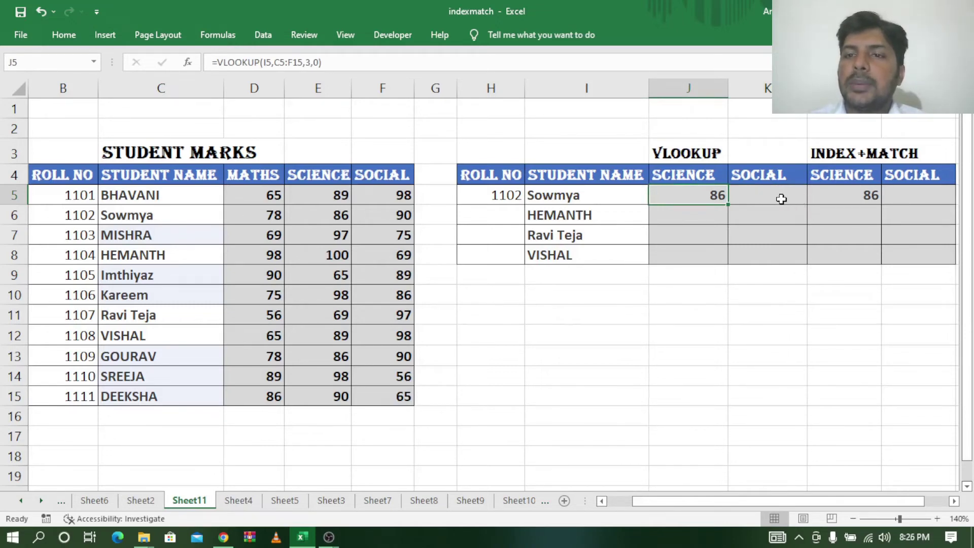
double_click(695, 191)
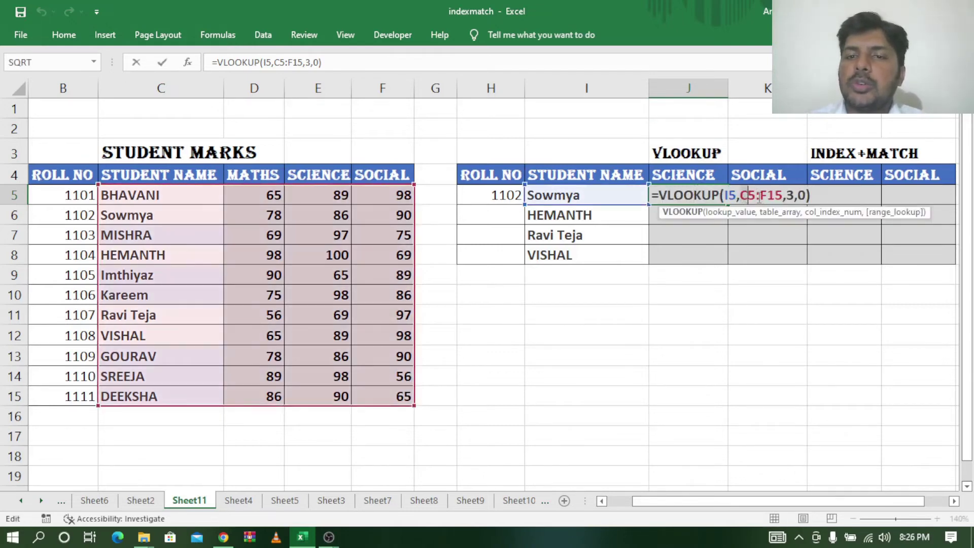
left_click(781, 195)
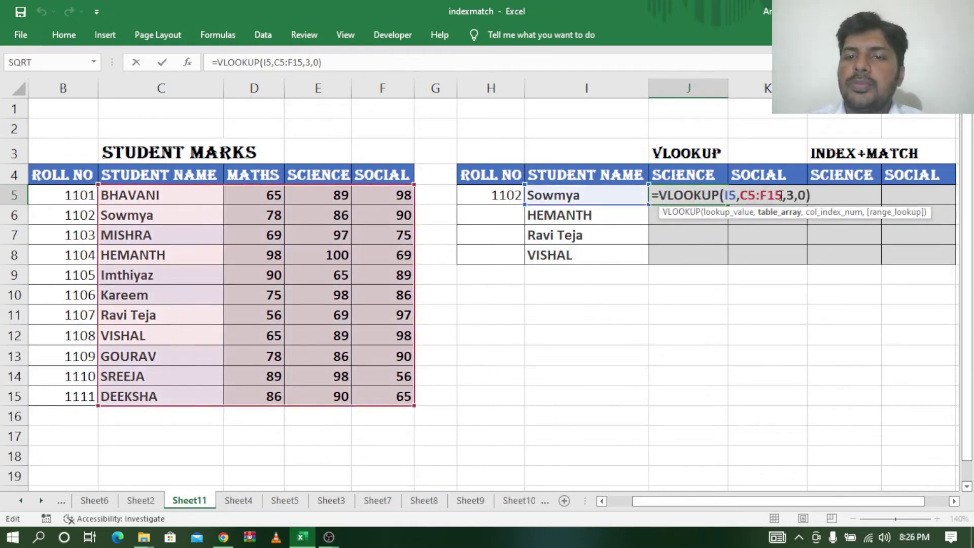
left_click_drag(781, 196, 749, 195)
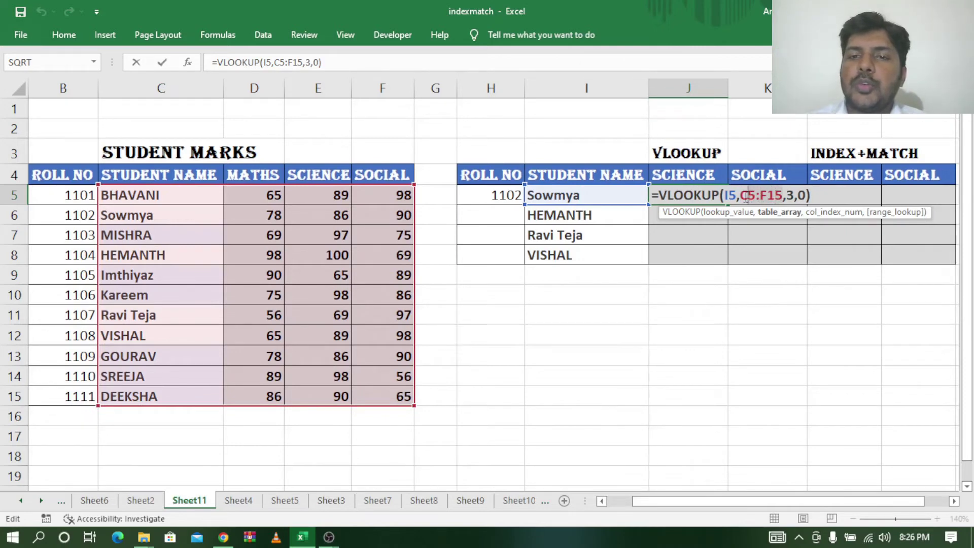
left_click(742, 198)
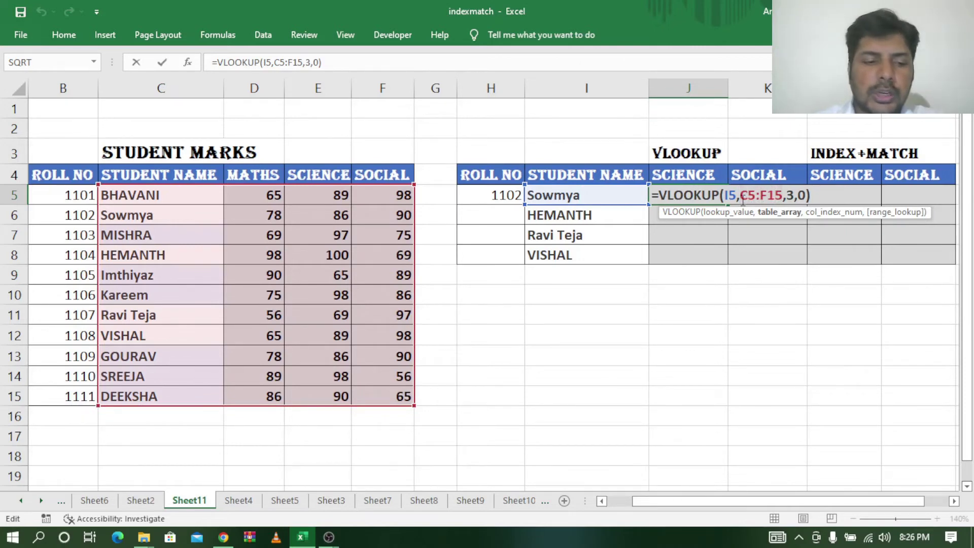
key("F4")
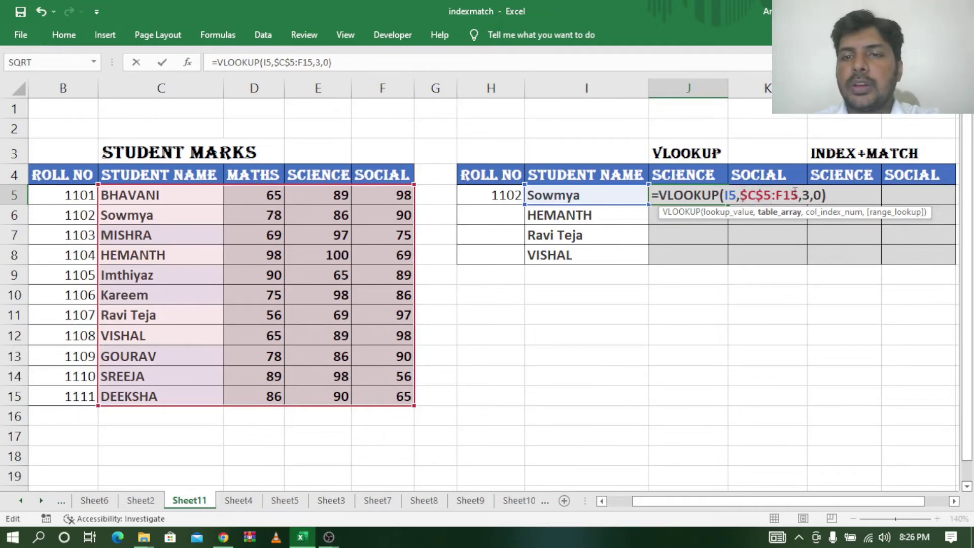
left_click_drag(795, 194, 777, 195)
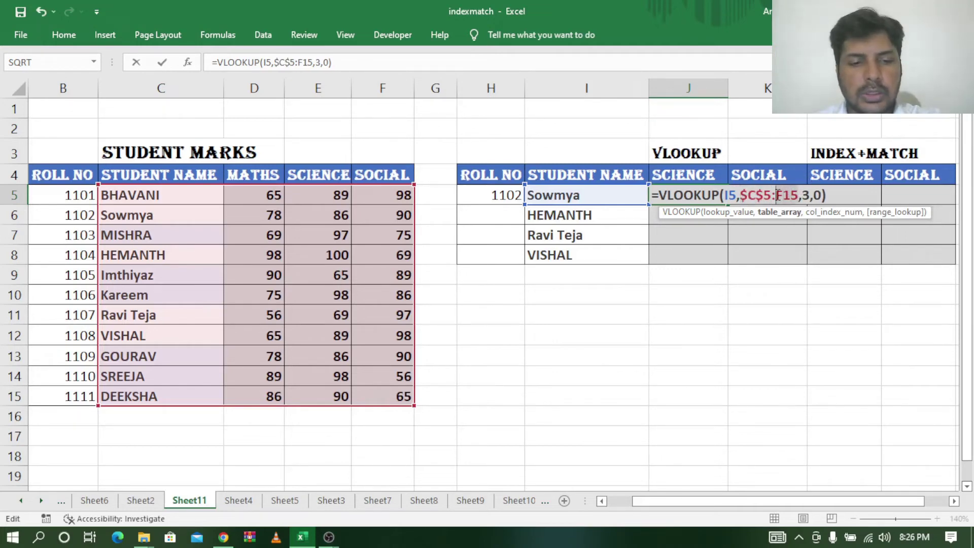
key("F4")
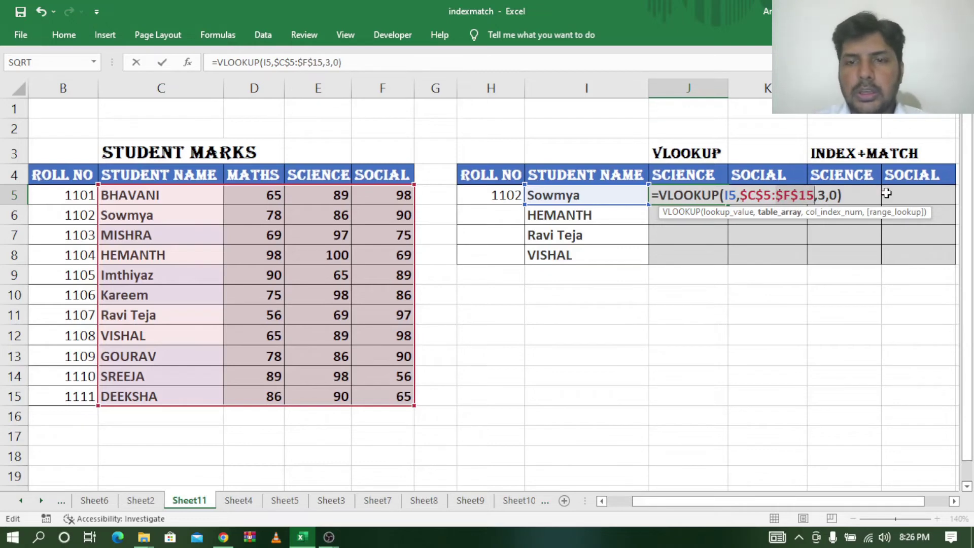
key("ctrl+Return")
Step: In L5's formula, make the ranges absolute: $B$4:$F$15, $C$4:$C$15 and $B$4:$F$4
double_click(849, 195)
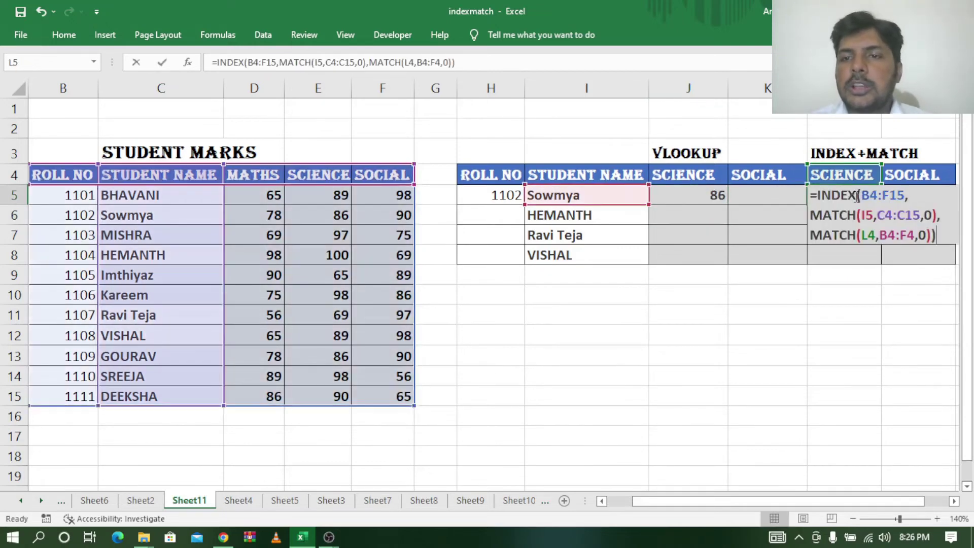
left_click_drag(905, 195, 862, 196)
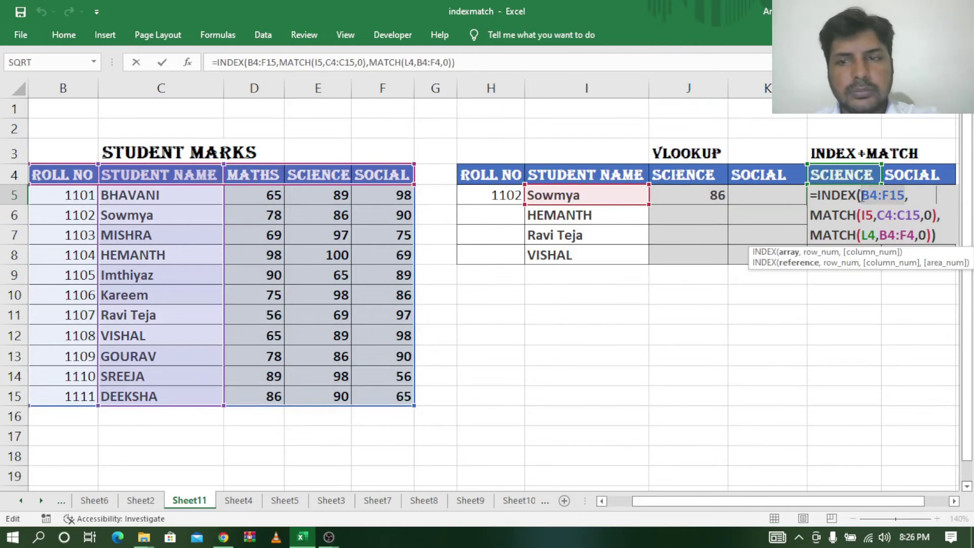
key("F4")
left_click_drag(920, 215, 885, 214)
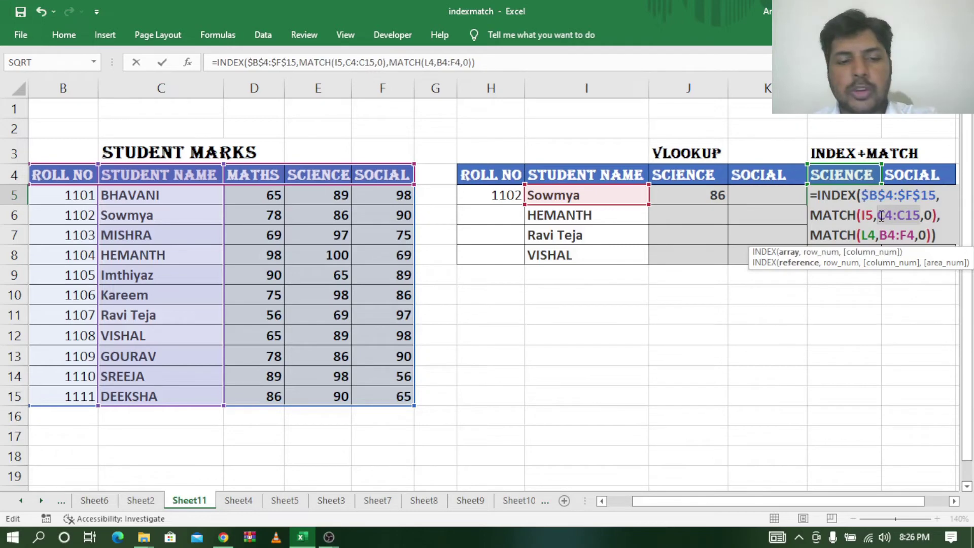
key("F4")
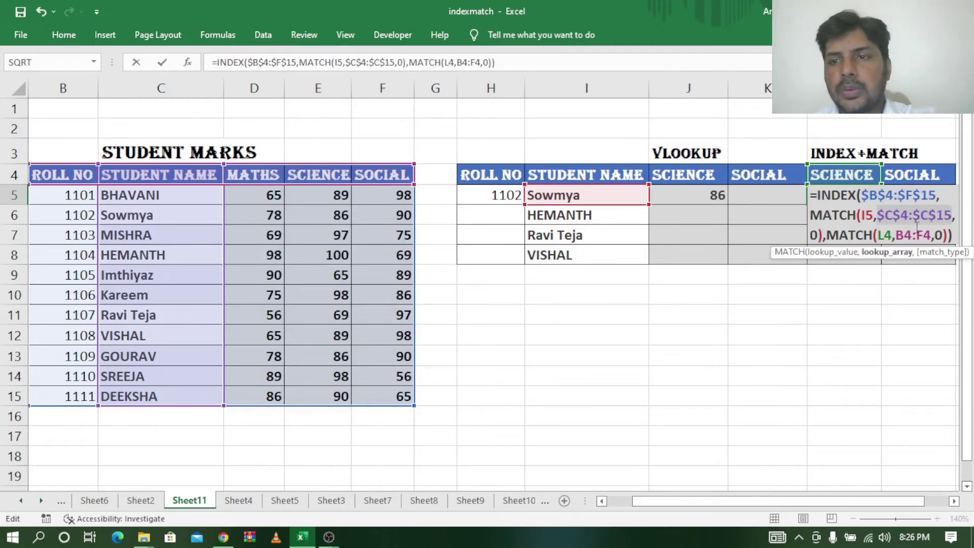
left_click_drag(930, 233, 903, 235)
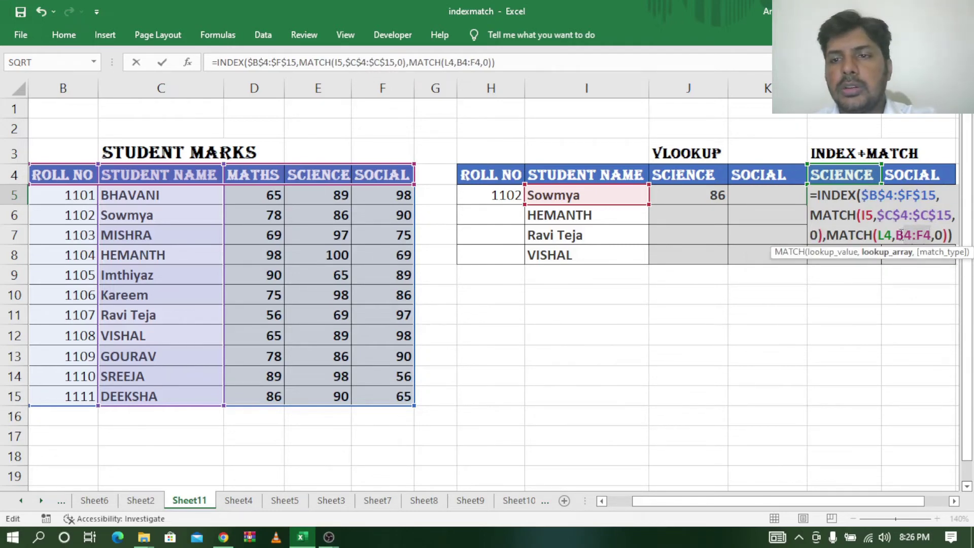
key("F4")
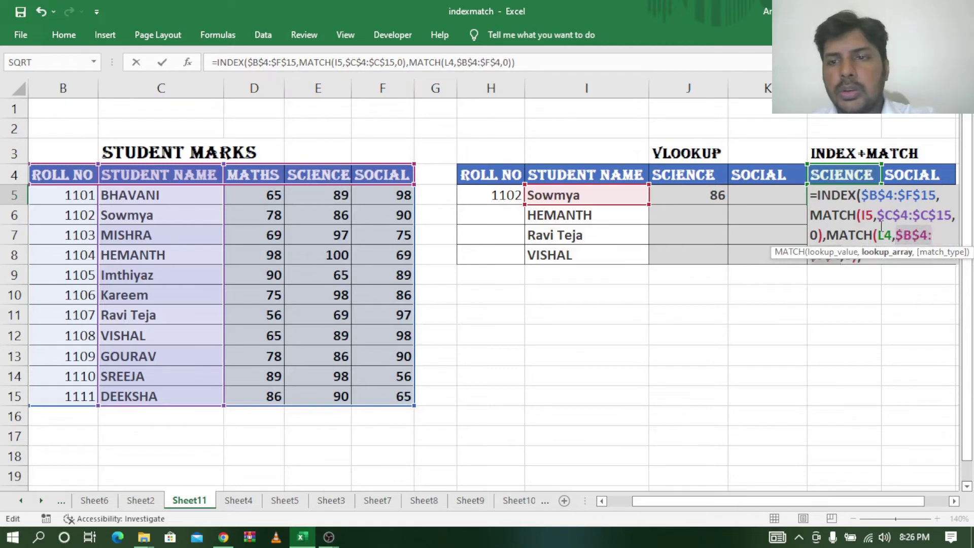
Step: Turn the lookup values into mixed references $I5 and L$4
left_click(861, 215)
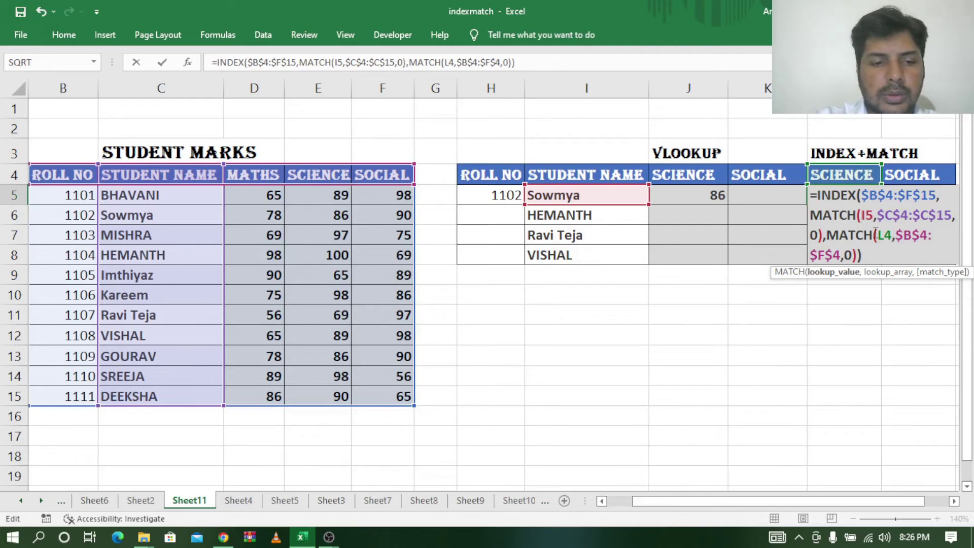
key("F4")
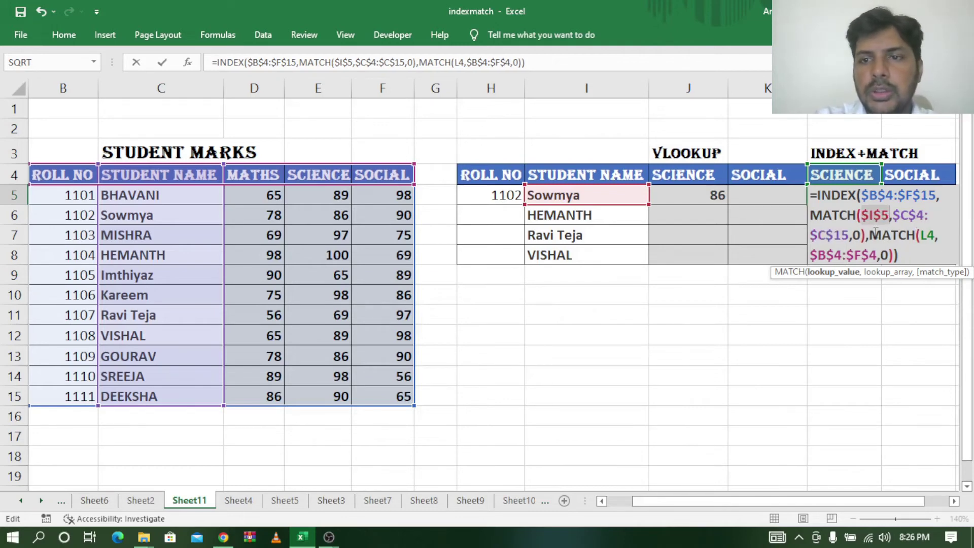
key("F4")
key("F4")
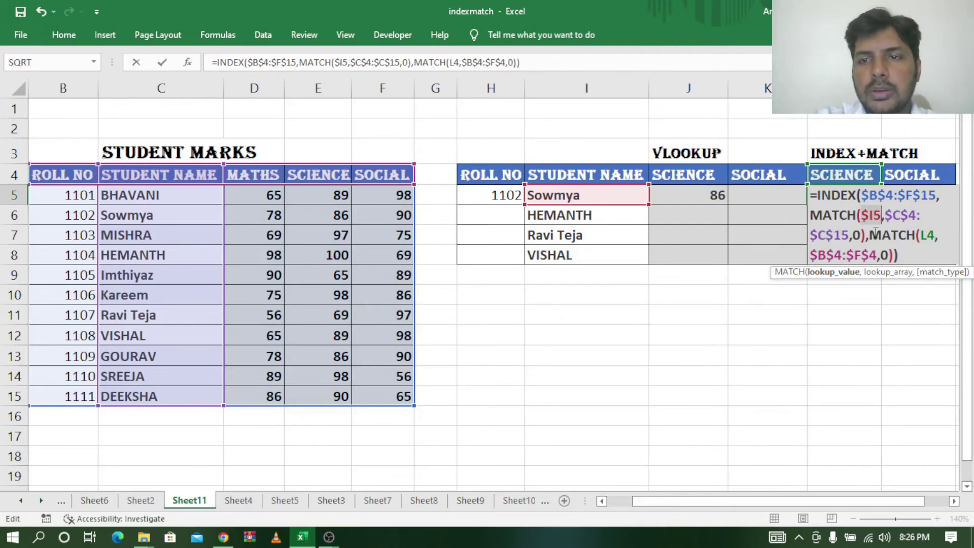
left_click(927, 236)
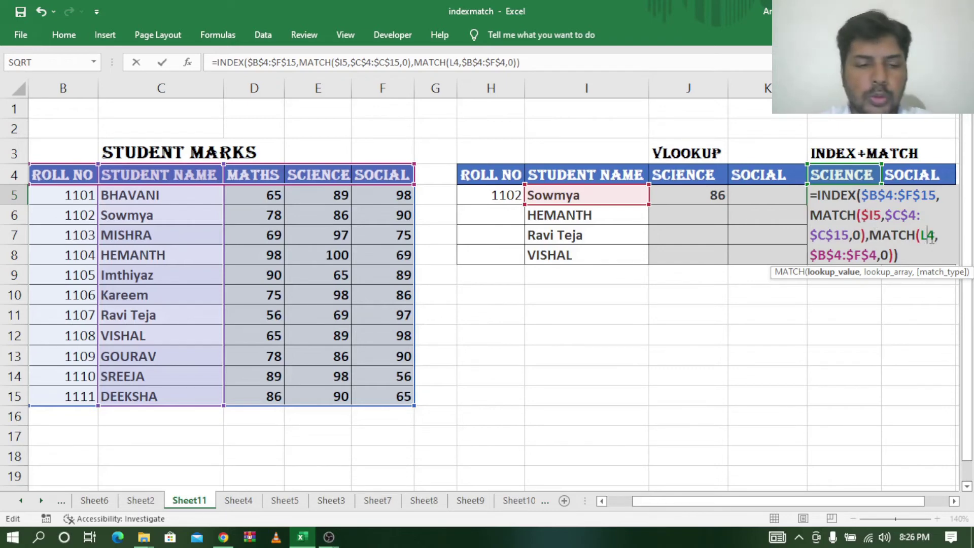
key("F4")
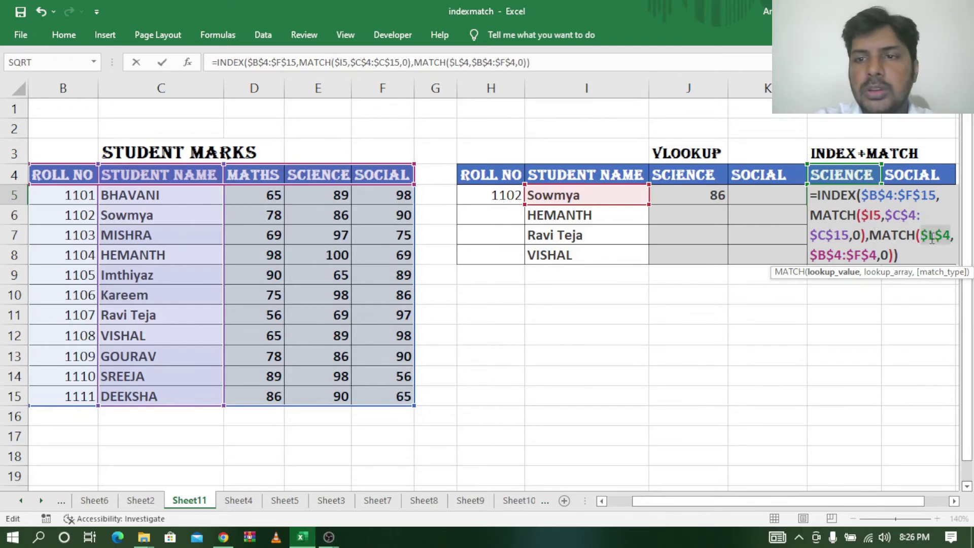
key("F4")
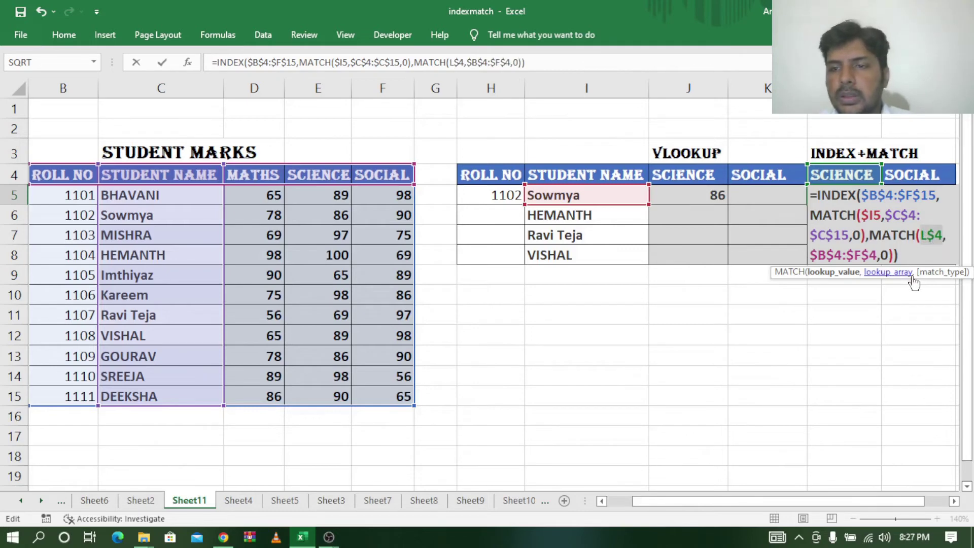
Step: Confirm L5 and copy both lookups right into Social: VLOOKUP gives #N/A, INDEX+MATCH gives 90
key("Return")
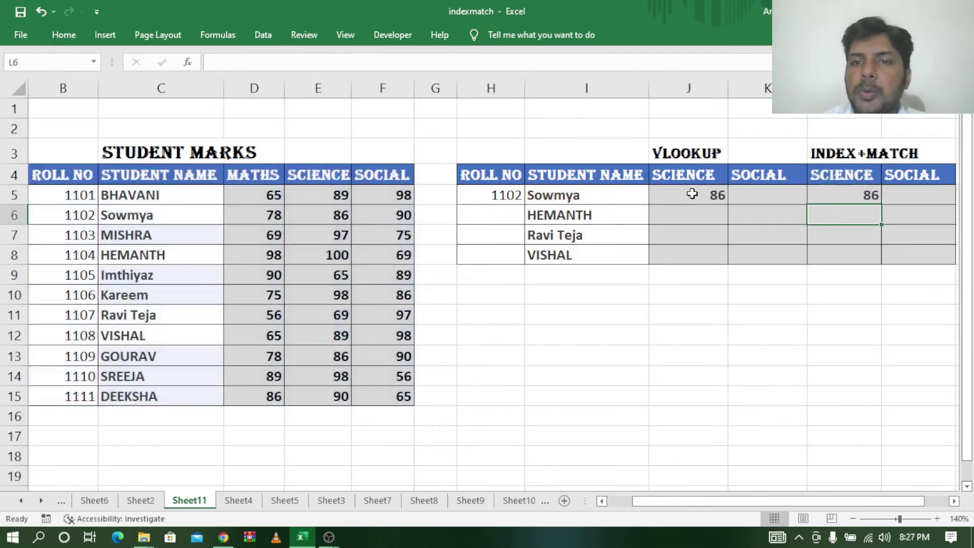
left_click(692, 194)
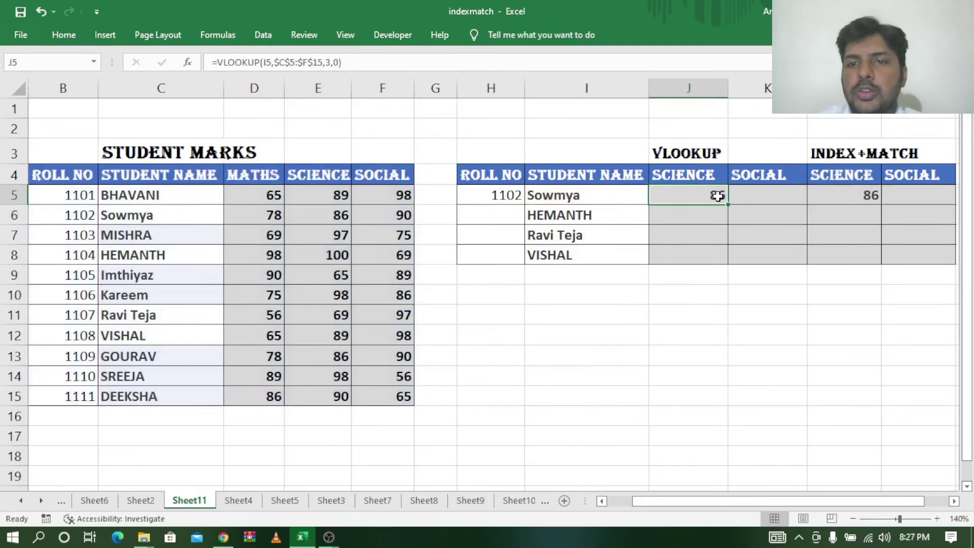
left_click_drag(728, 204, 802, 204)
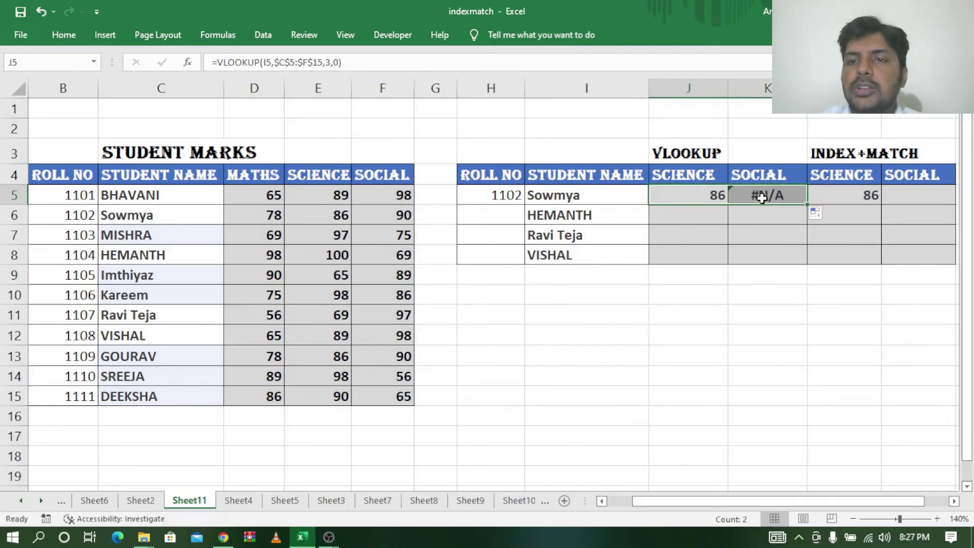
left_click(865, 197)
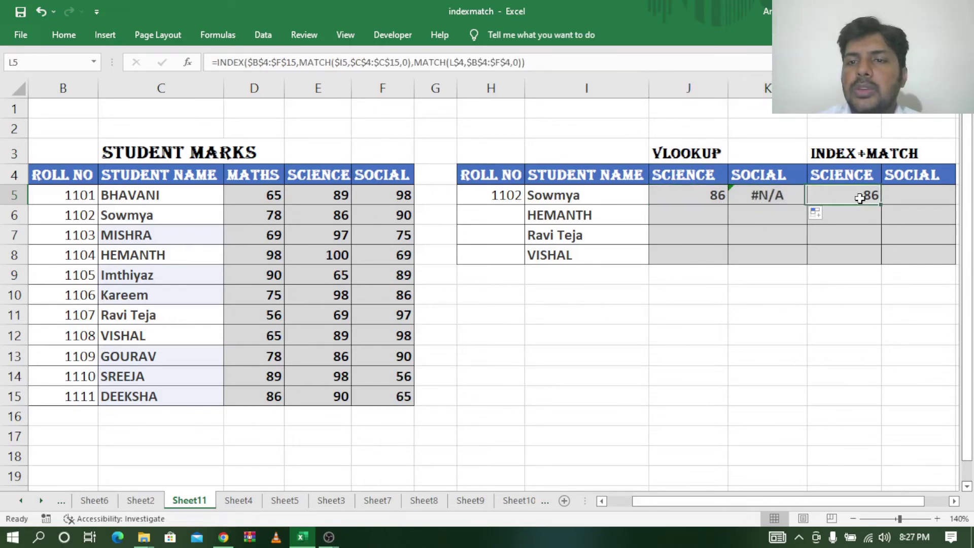
left_click_drag(884, 205, 934, 205)
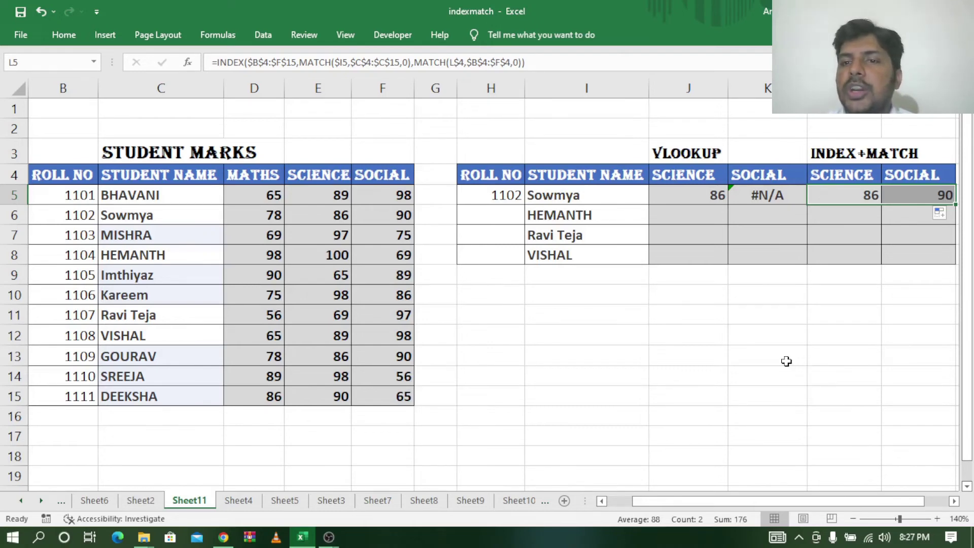
Step: Fill both Science lookups down to row 8, returning 100, 69 and 89
left_click(710, 195)
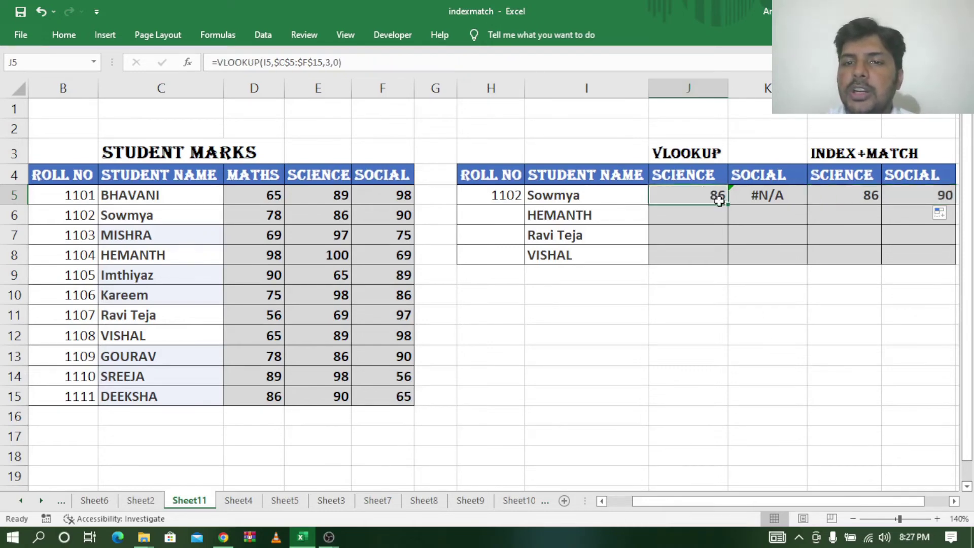
left_click_drag(719, 201, 722, 262)
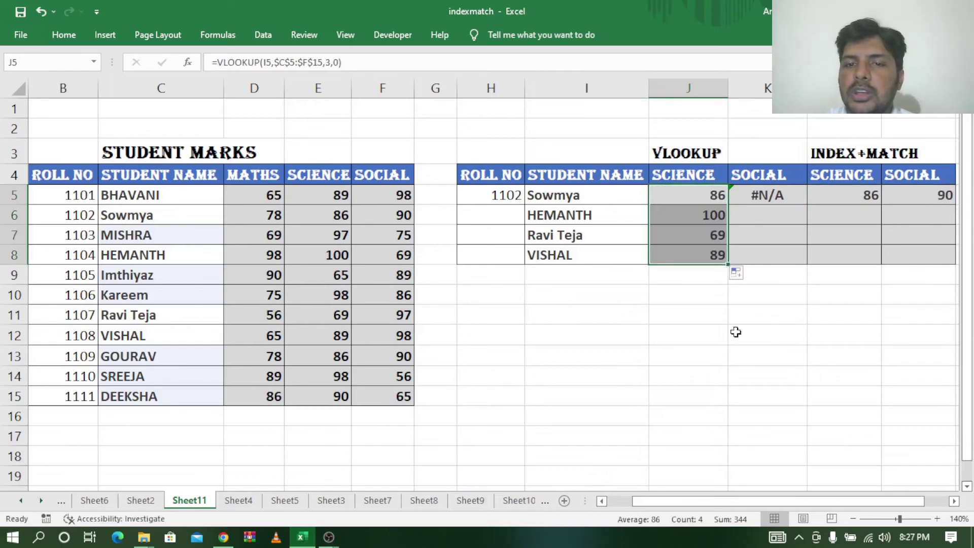
left_click(852, 189)
left_click_drag(880, 204, 876, 265)
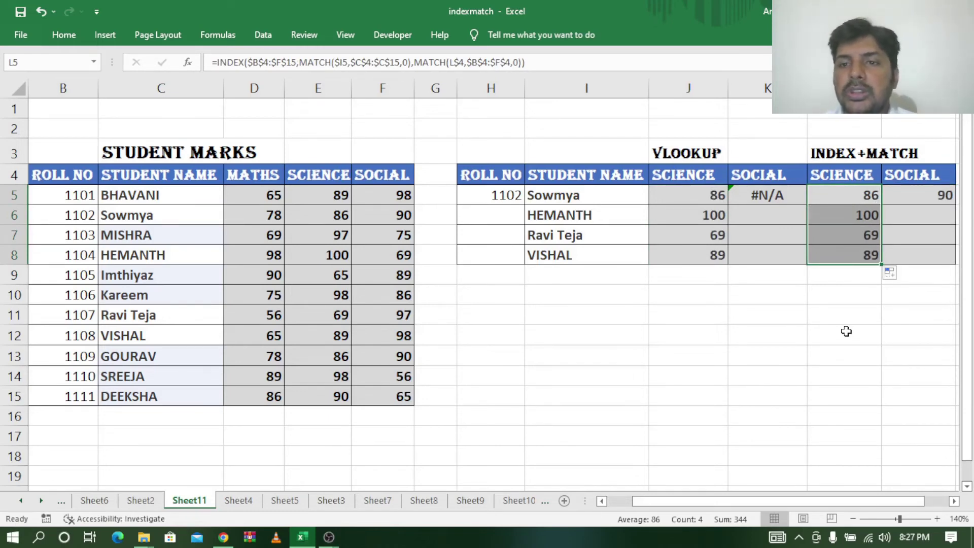
left_click(235, 502)
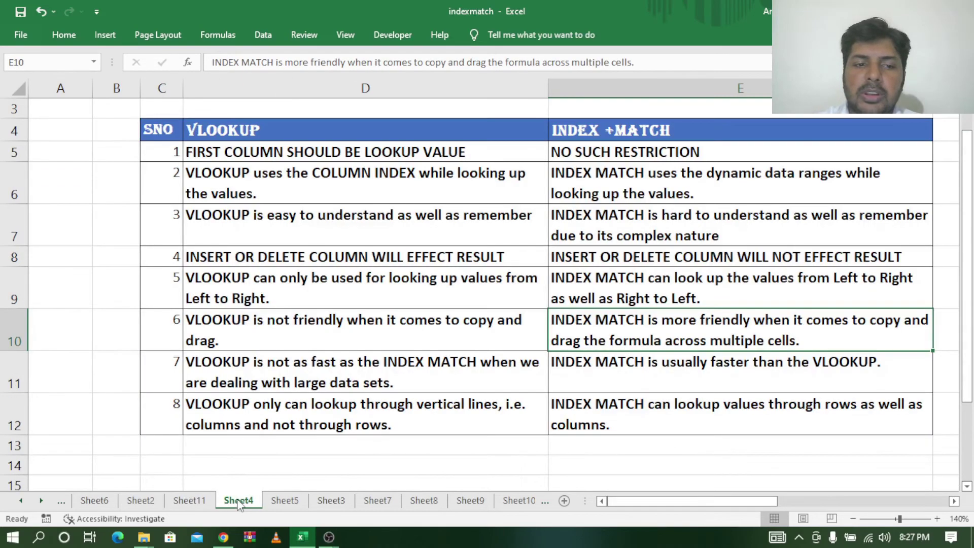
left_click(230, 365)
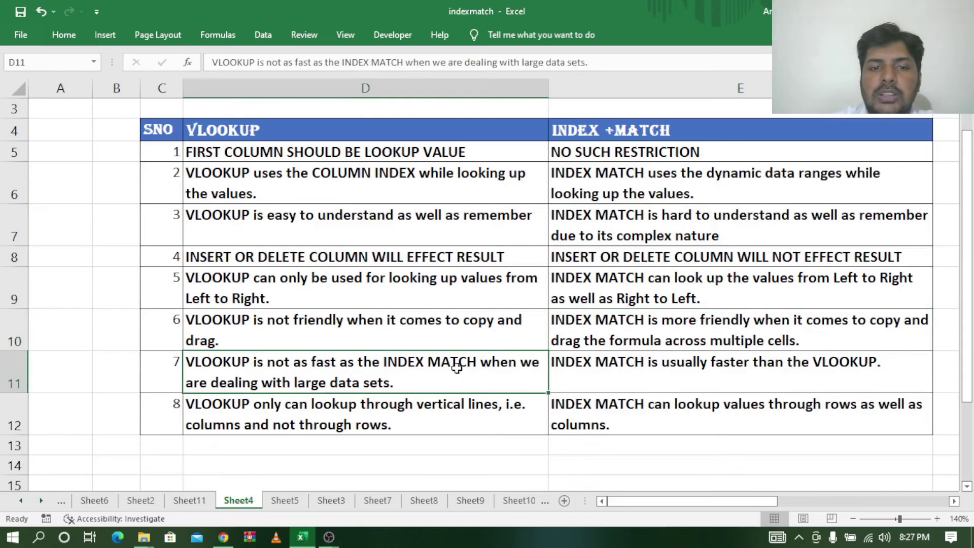
left_click(634, 362)
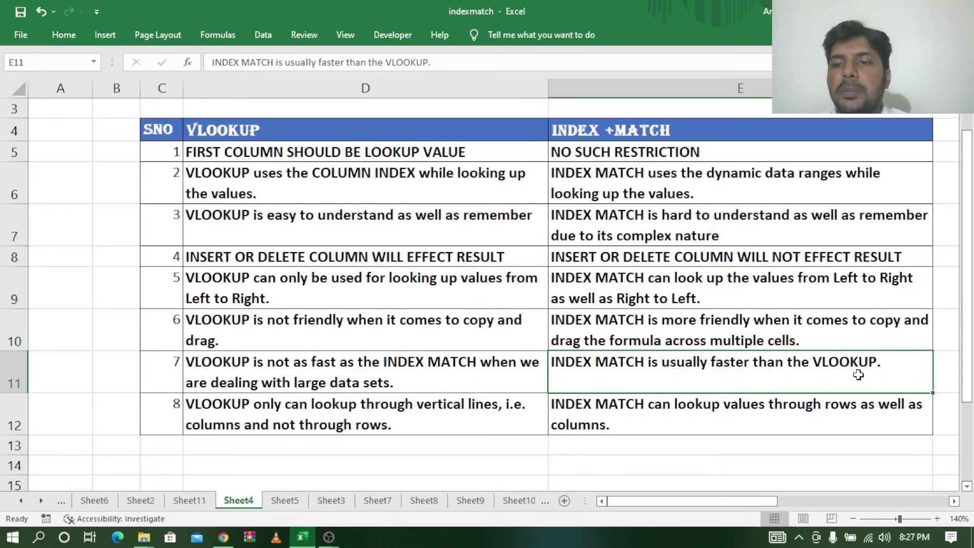
left_click(246, 411)
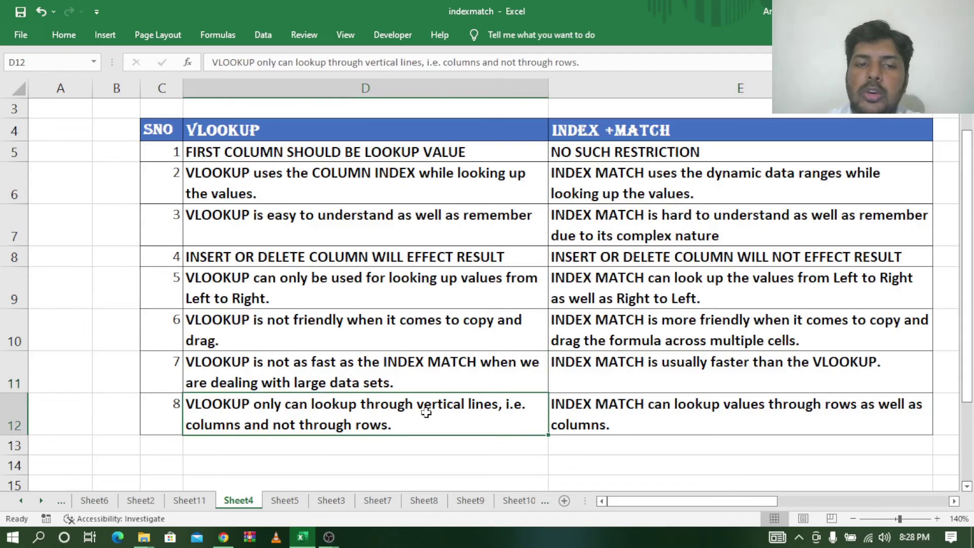
left_click(632, 413)
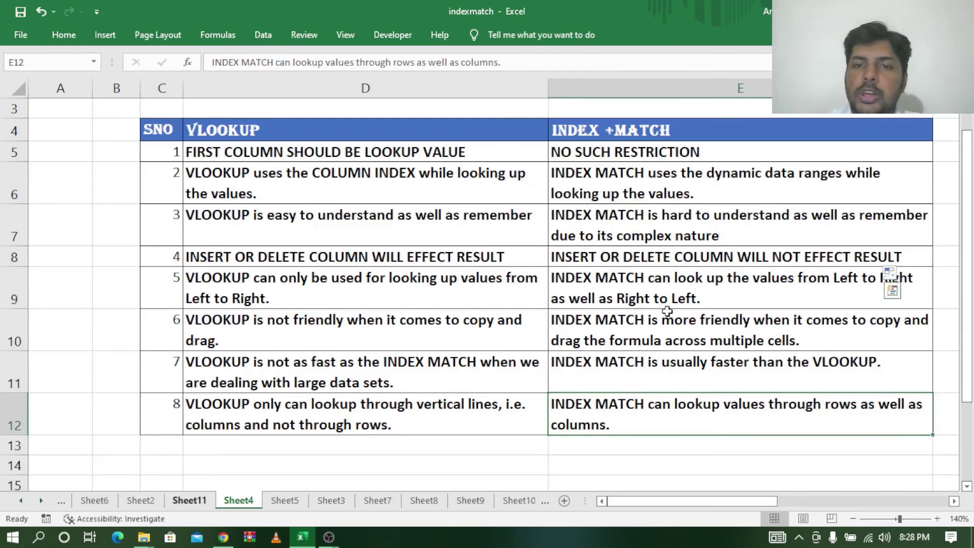
left_click(192, 500)
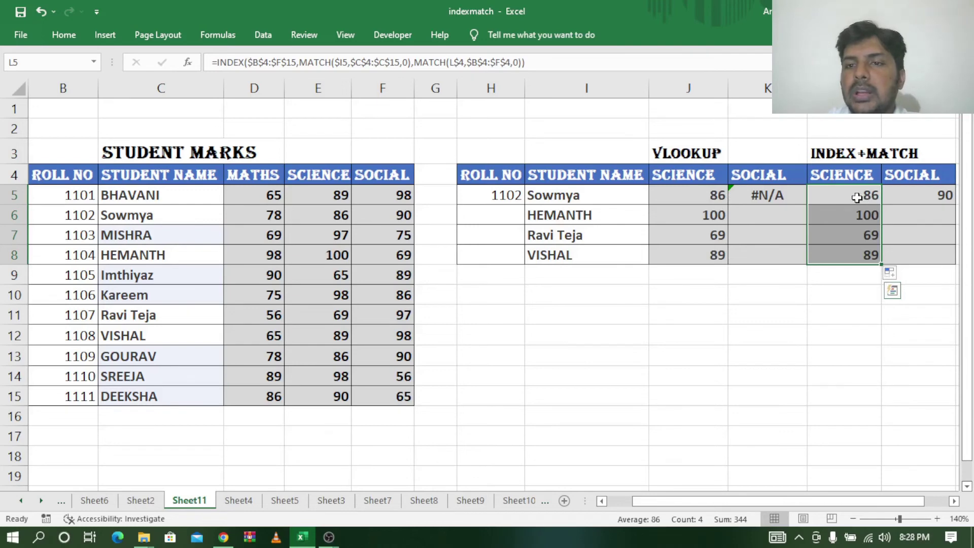
left_click(856, 197)
mouse_move(882, 204)
left_mouse_down()
mouse_move(961, 204)
mouse_move(762, 206)
mouse_move(760, 263)
left_mouse_up()
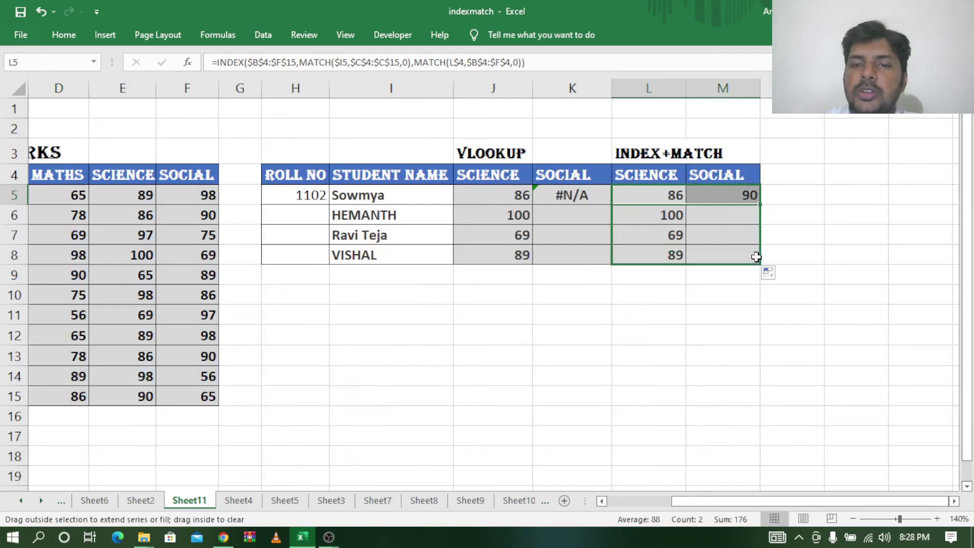
double_click(601, 501)
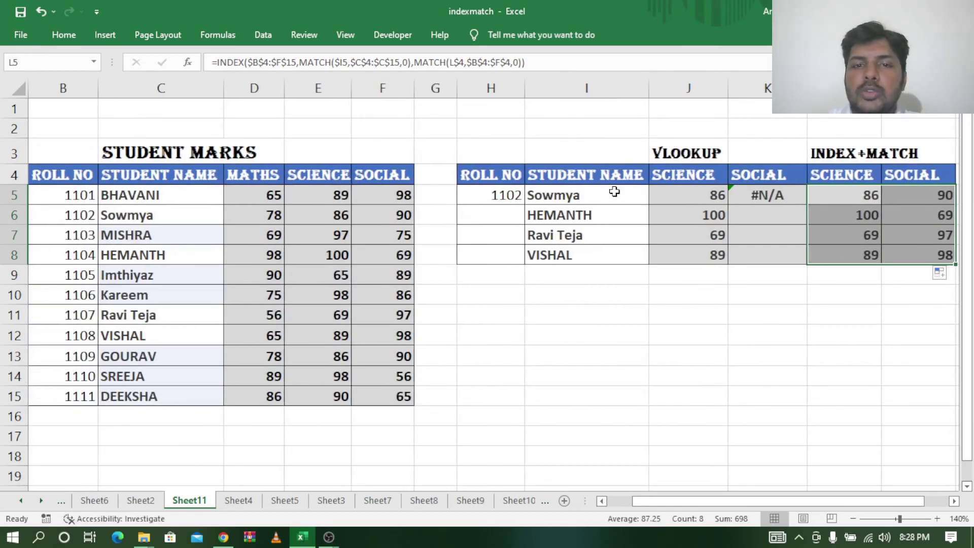
left_click(647, 196)
left_click(930, 195)
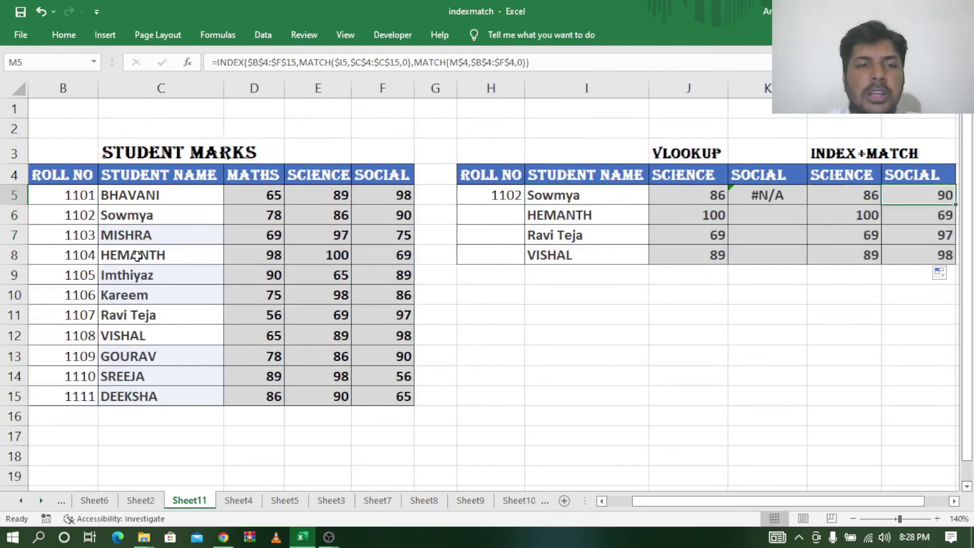
left_click(123, 214)
left_click(388, 213)
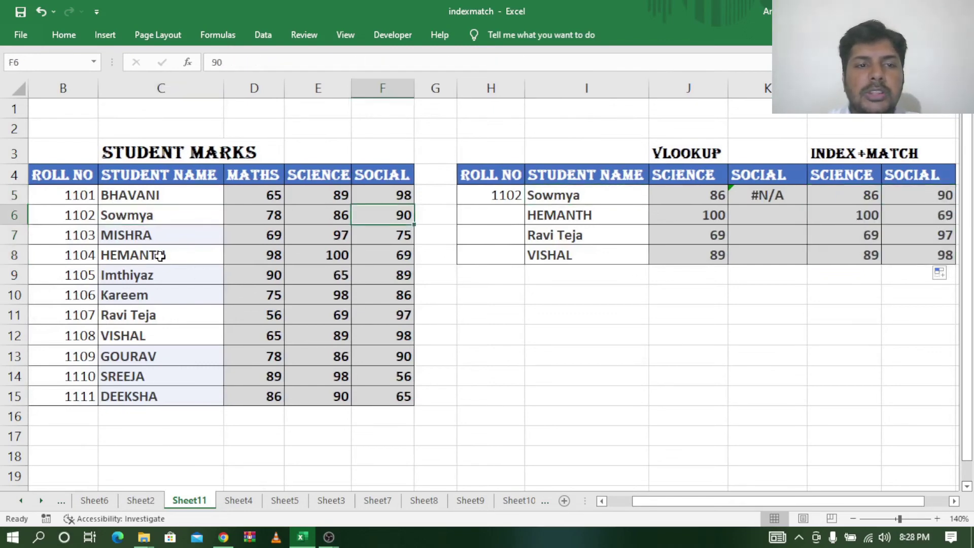
left_click(124, 255)
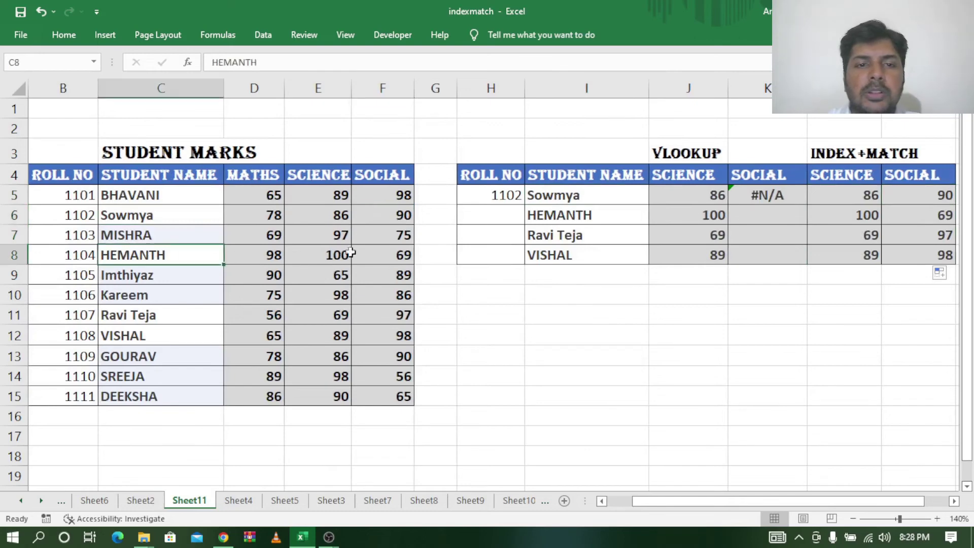
left_click(387, 255)
left_click(568, 215)
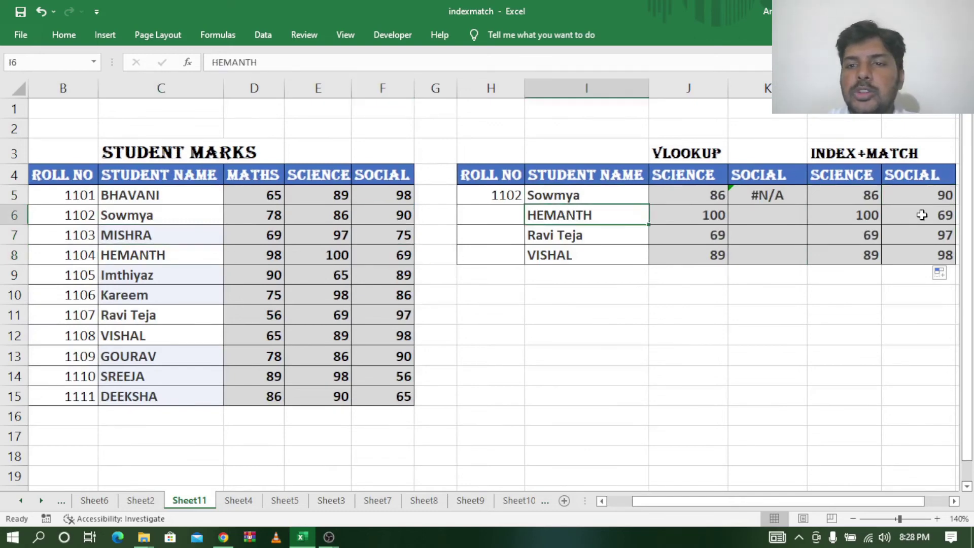
left_click(933, 214)
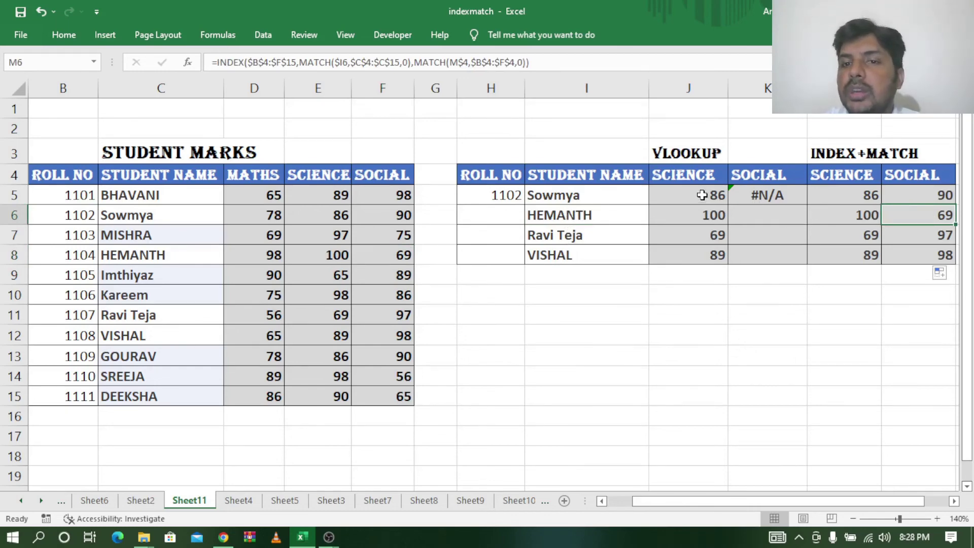
left_click(777, 196)
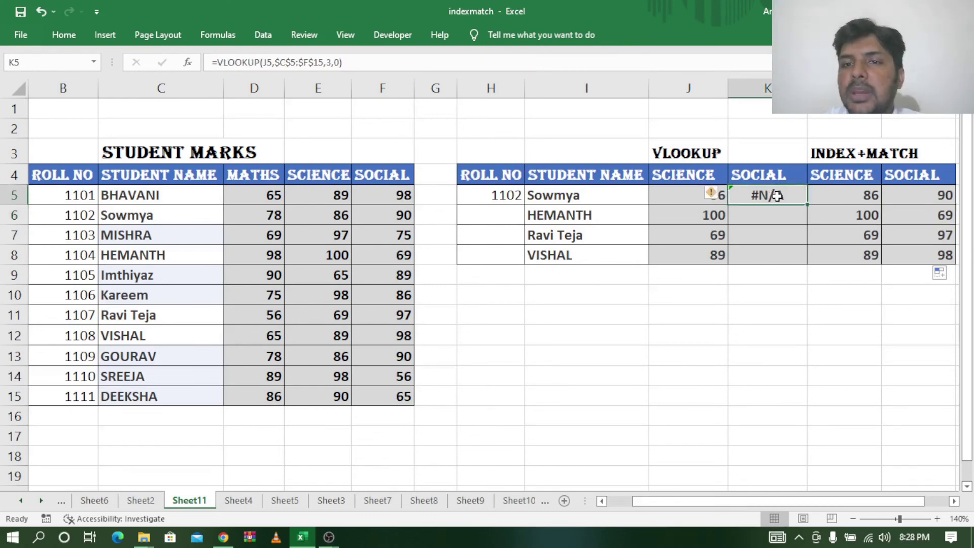
double_click(777, 196)
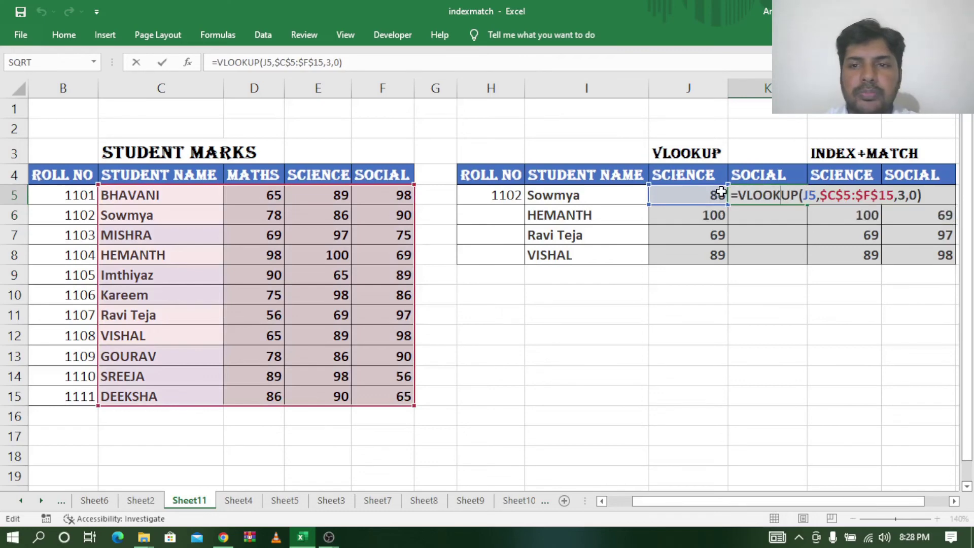
key("Escape")
double_click(703, 195)
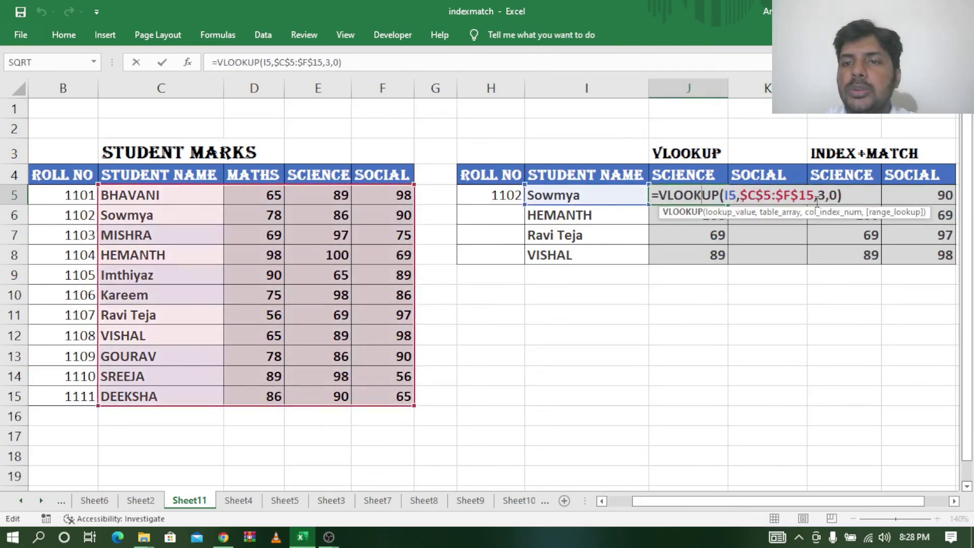
key("Tab")
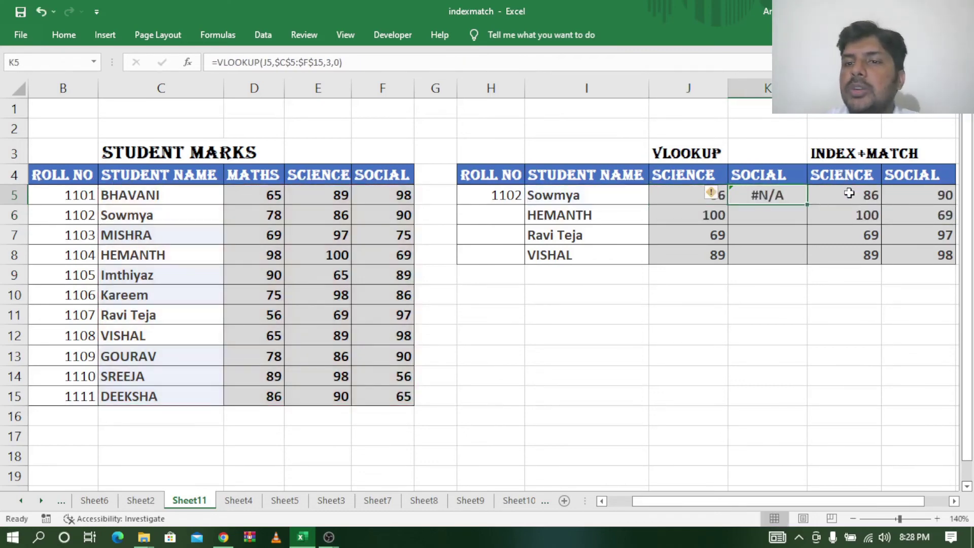
left_click(850, 174)
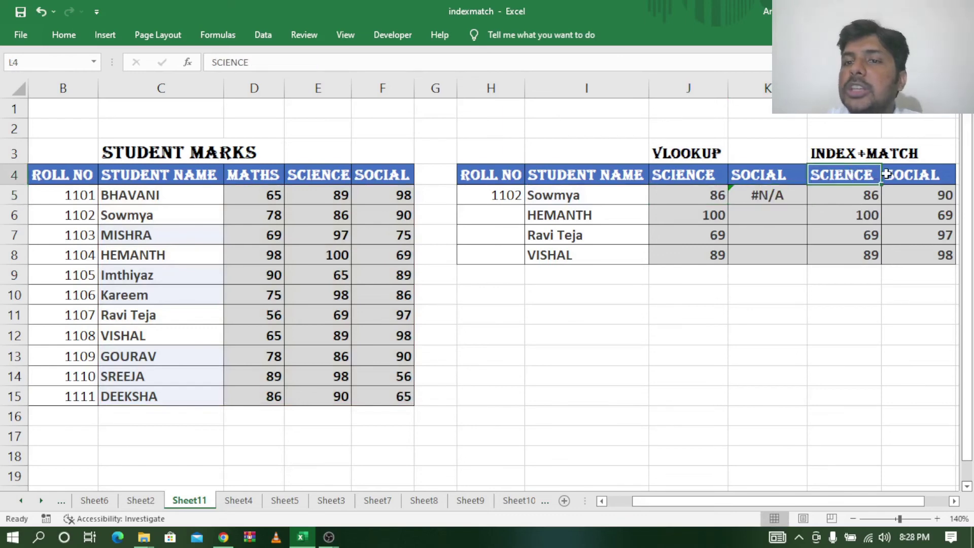
left_click(911, 176)
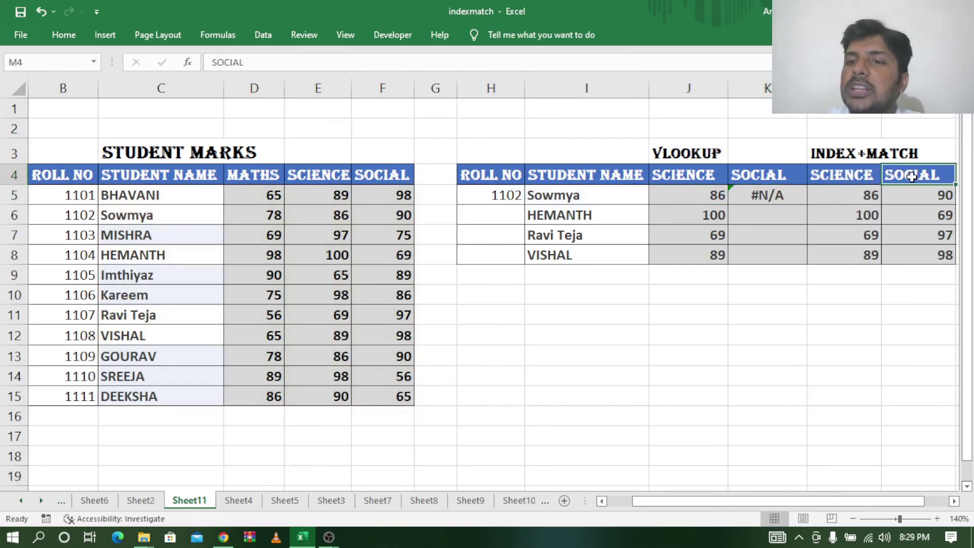
left_click(840, 178)
left_click(935, 173)
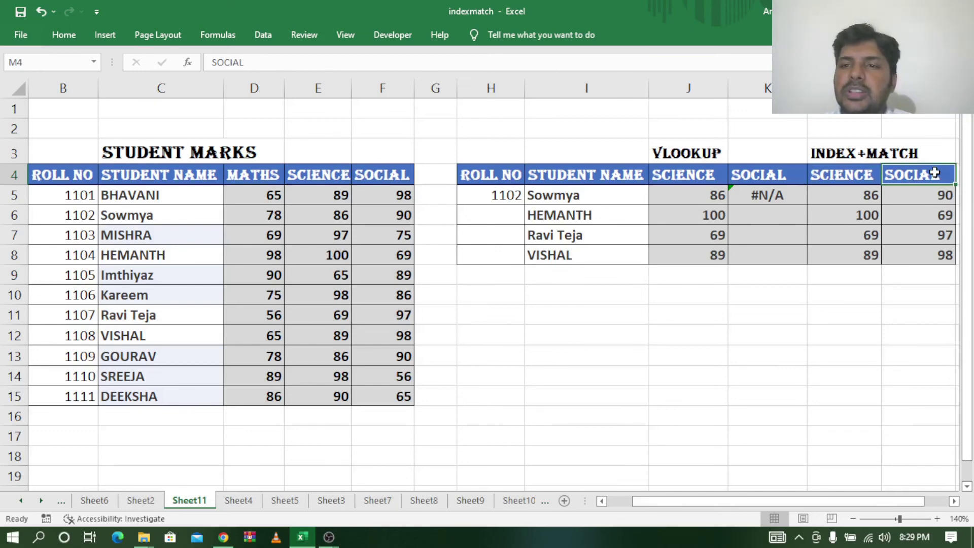
Step: On Sheet4, go over comparison points 1–4: restrictions, column index, ease of understanding, column changes
left_click(245, 502)
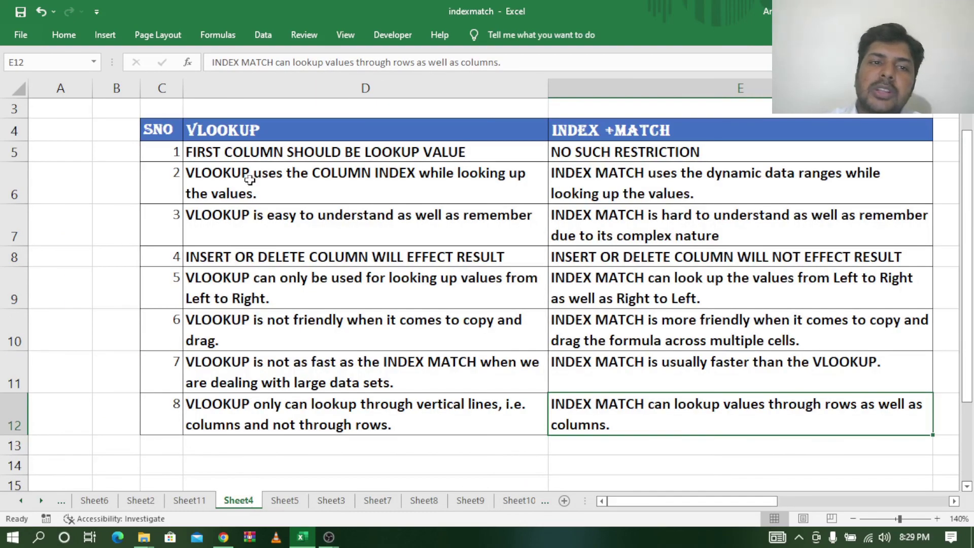
left_click(252, 157)
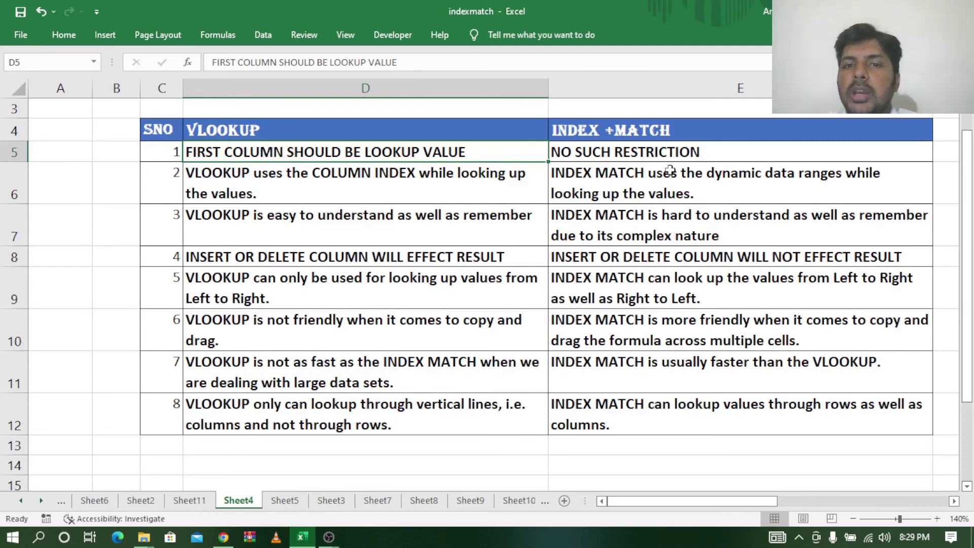
left_click(672, 151)
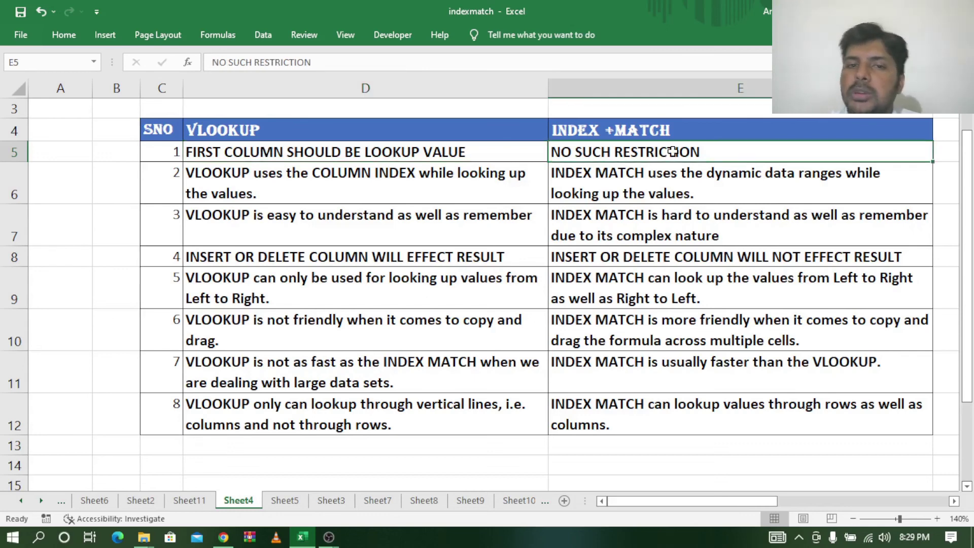
left_click(299, 186)
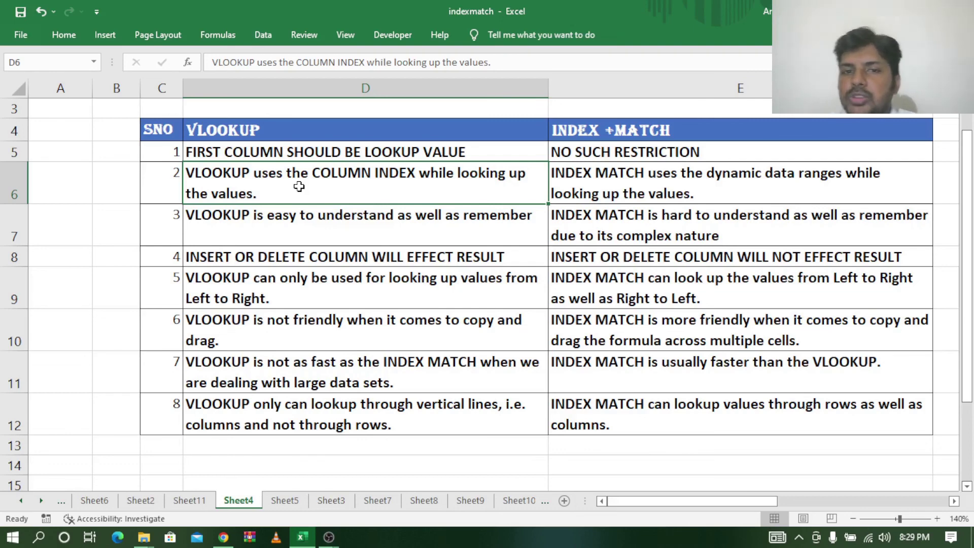
left_click(758, 196)
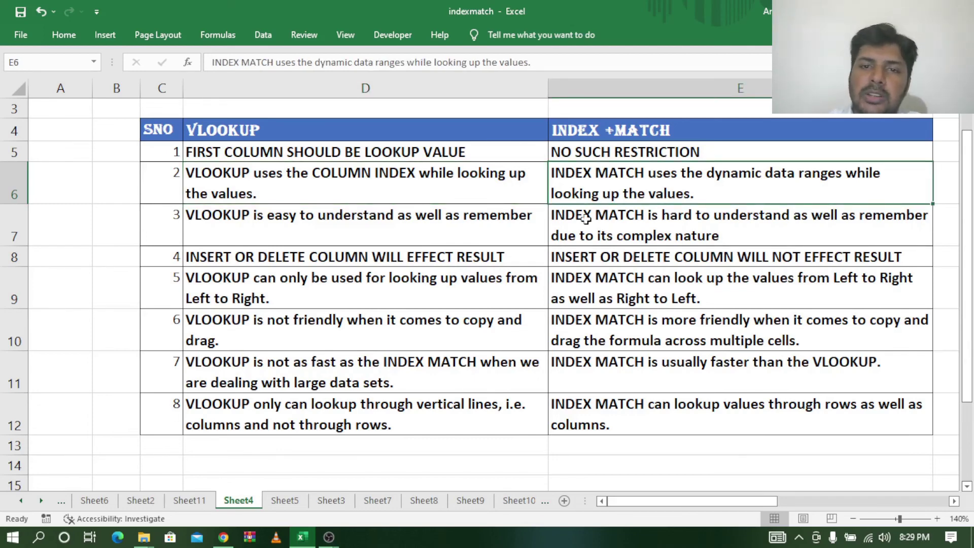
left_click(324, 226)
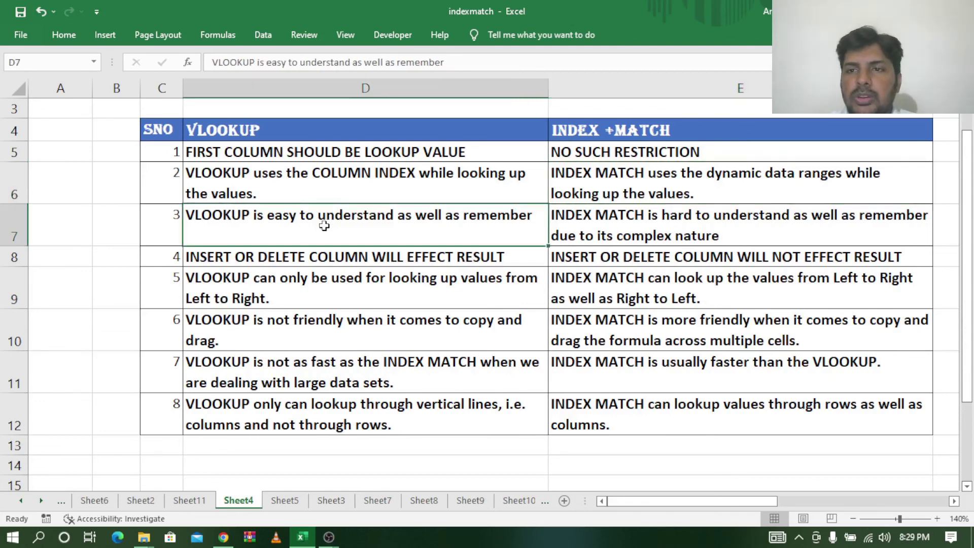
left_click(713, 224)
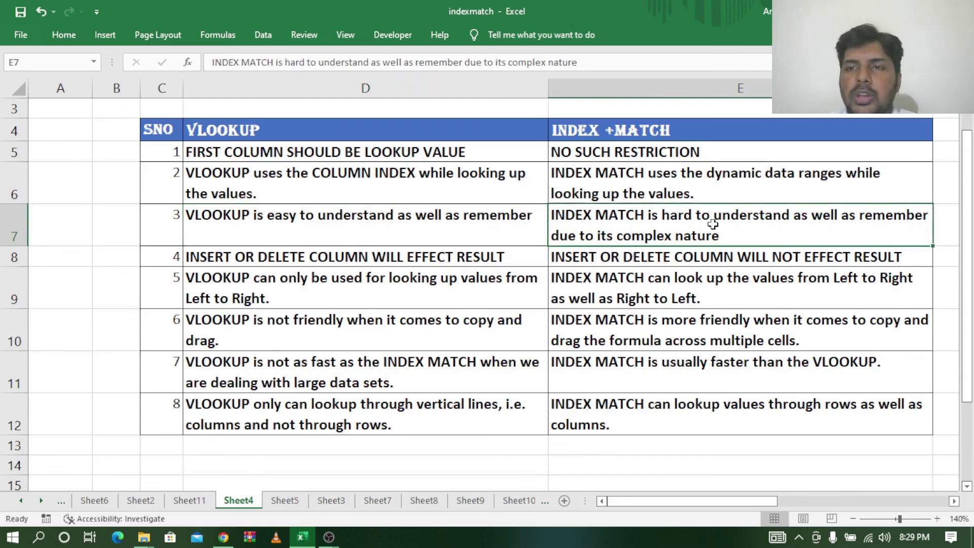
left_click(284, 258)
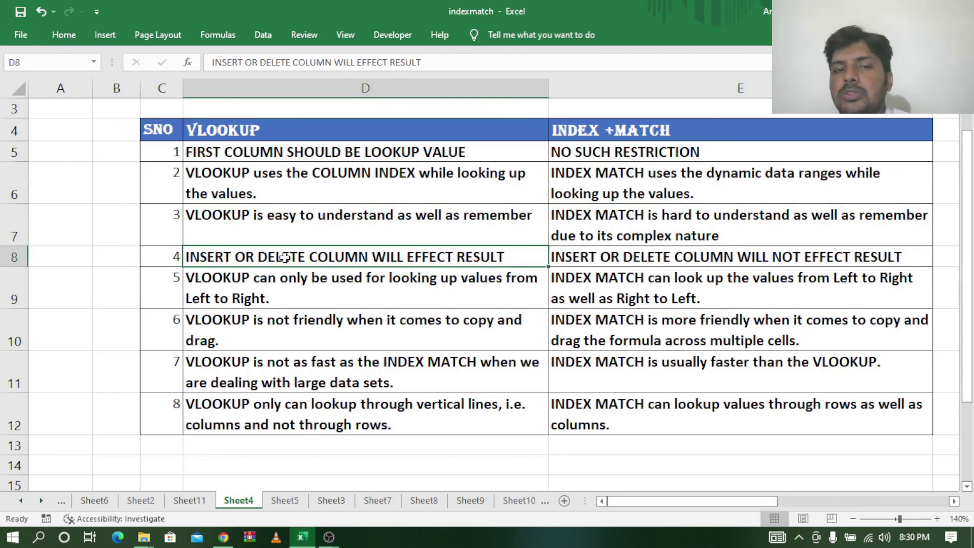
left_click(677, 260)
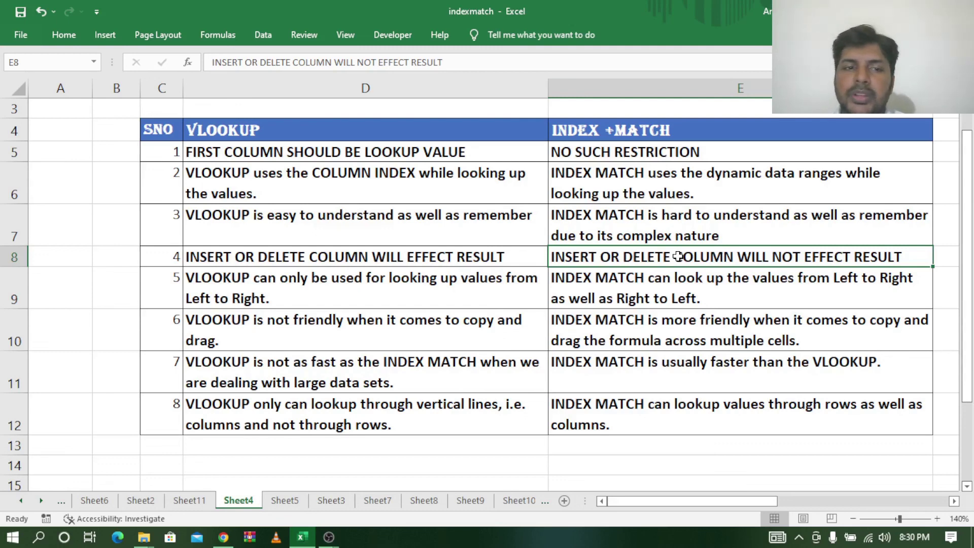
Step: Go over points 5–8: lookup direction, copy-and-drag, speed on large data, rows versus columns
left_click(292, 300)
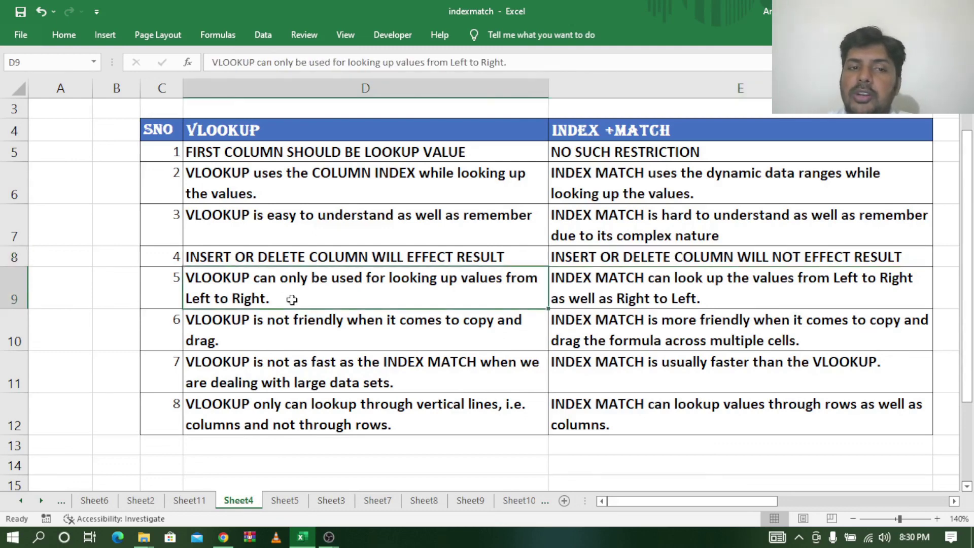
left_click(655, 280)
left_click(311, 332)
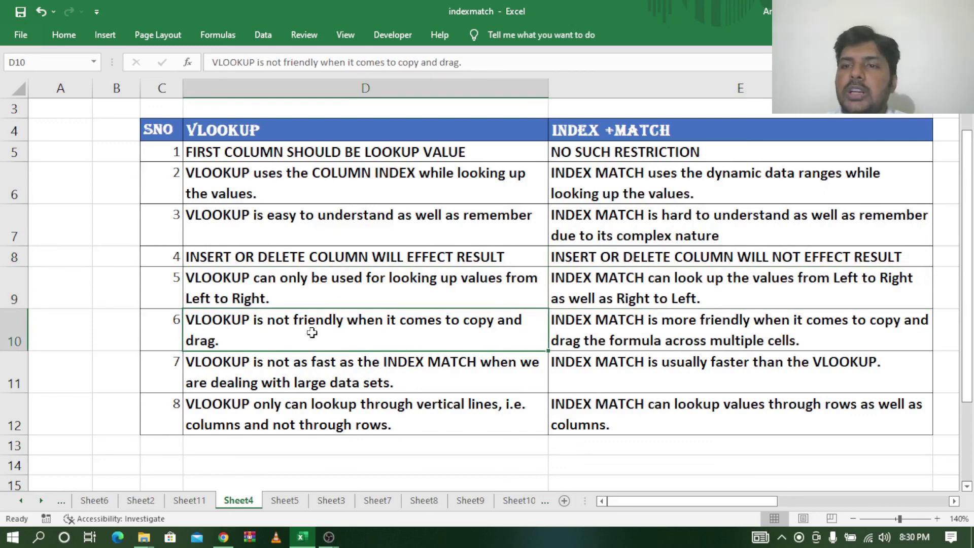
left_click(676, 334)
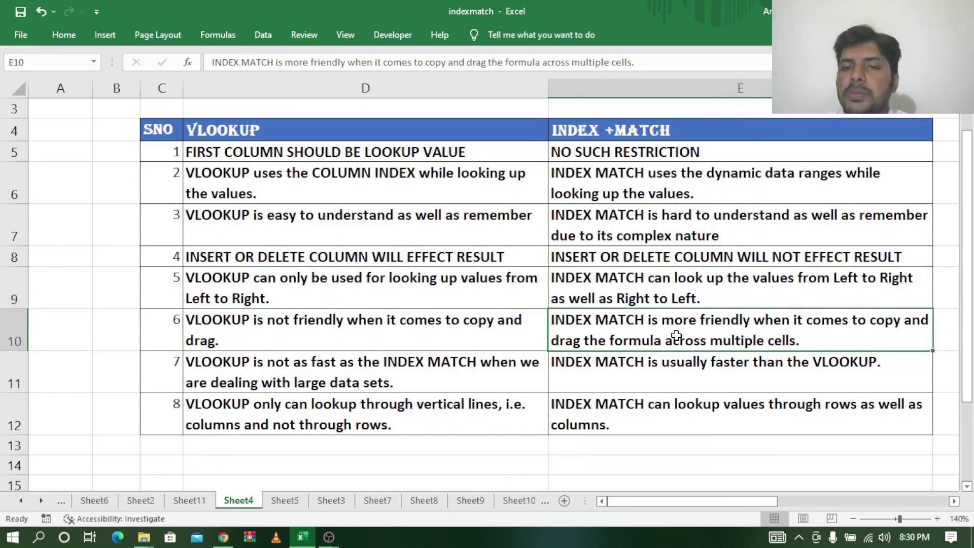
left_click(311, 373)
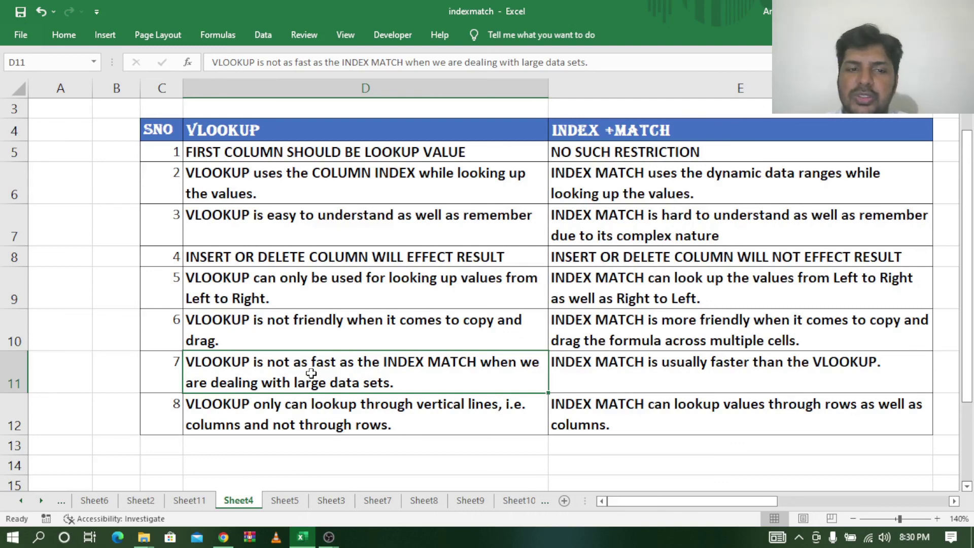
left_click(320, 411)
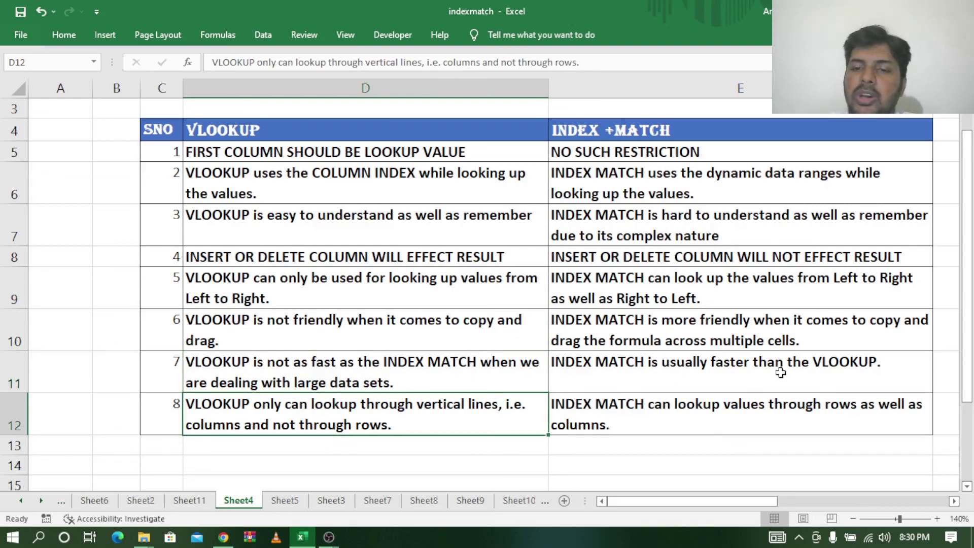
left_click(678, 415)
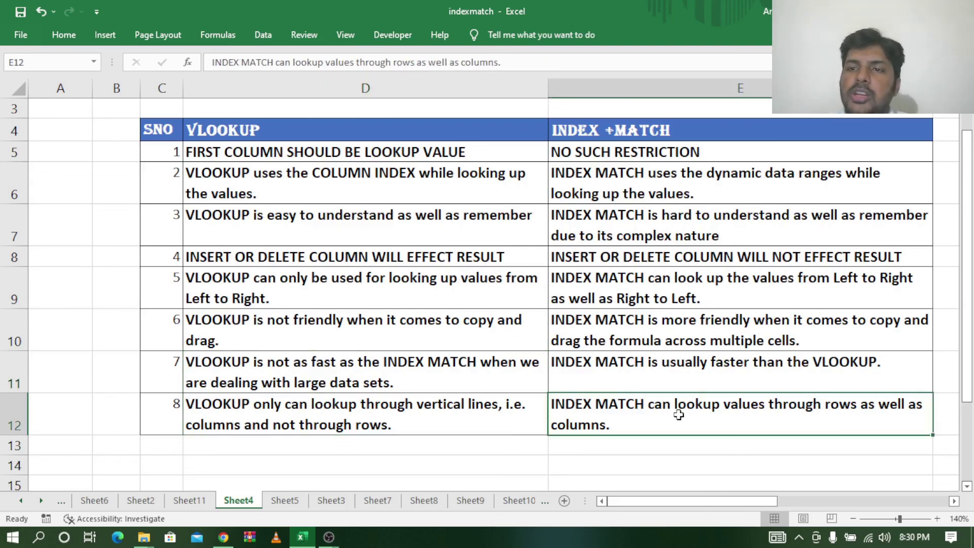